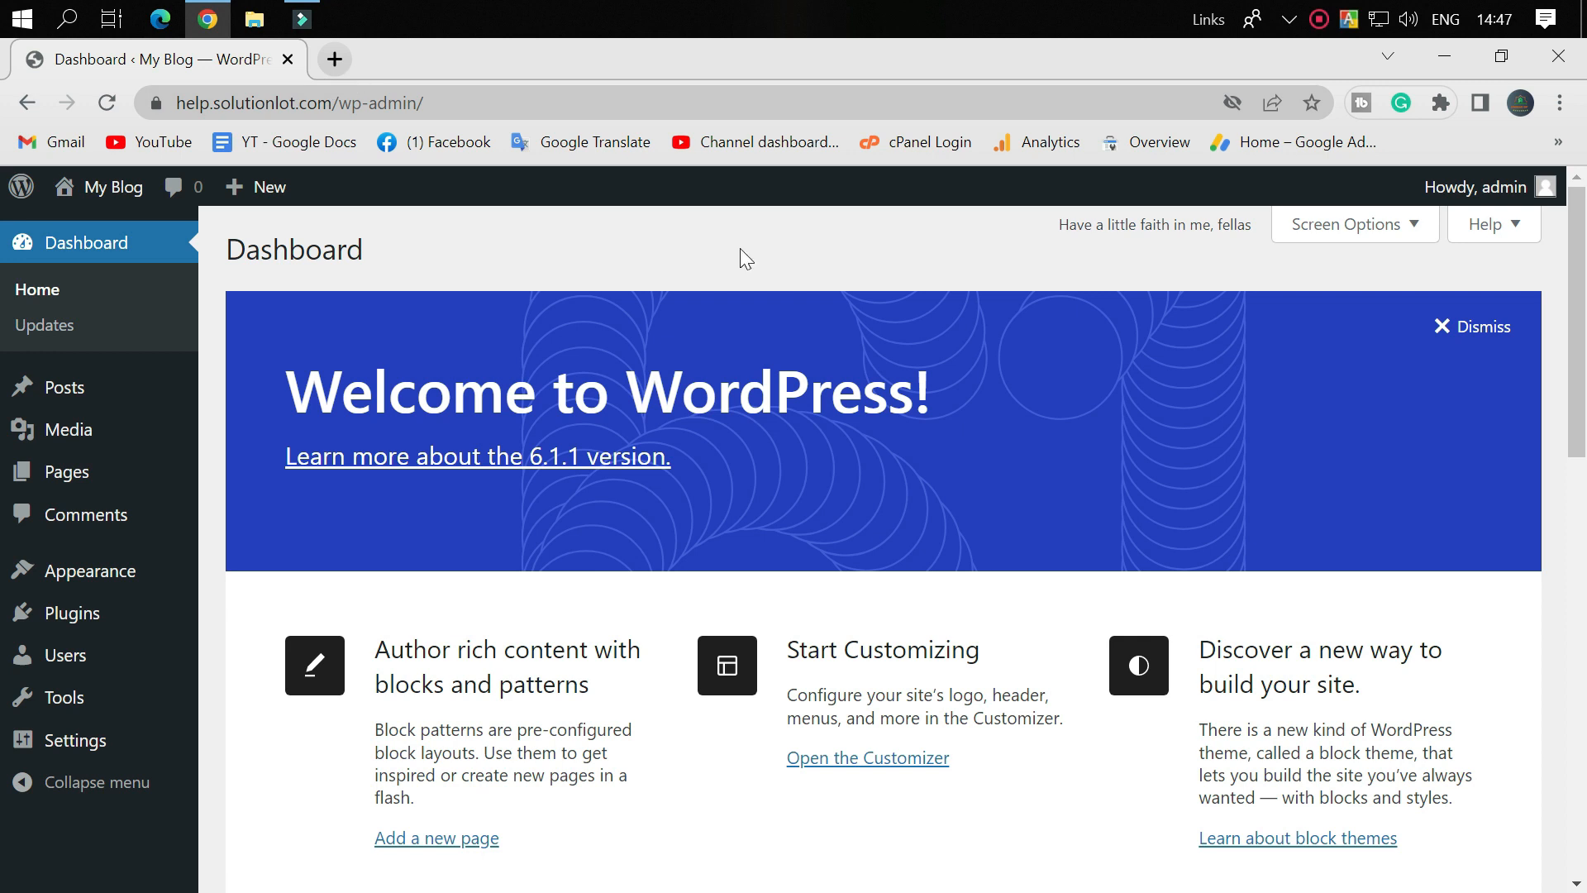
Step: Open aioseo.com in a new browser tab and look over the plugin's homepage
left_click(349, 63)
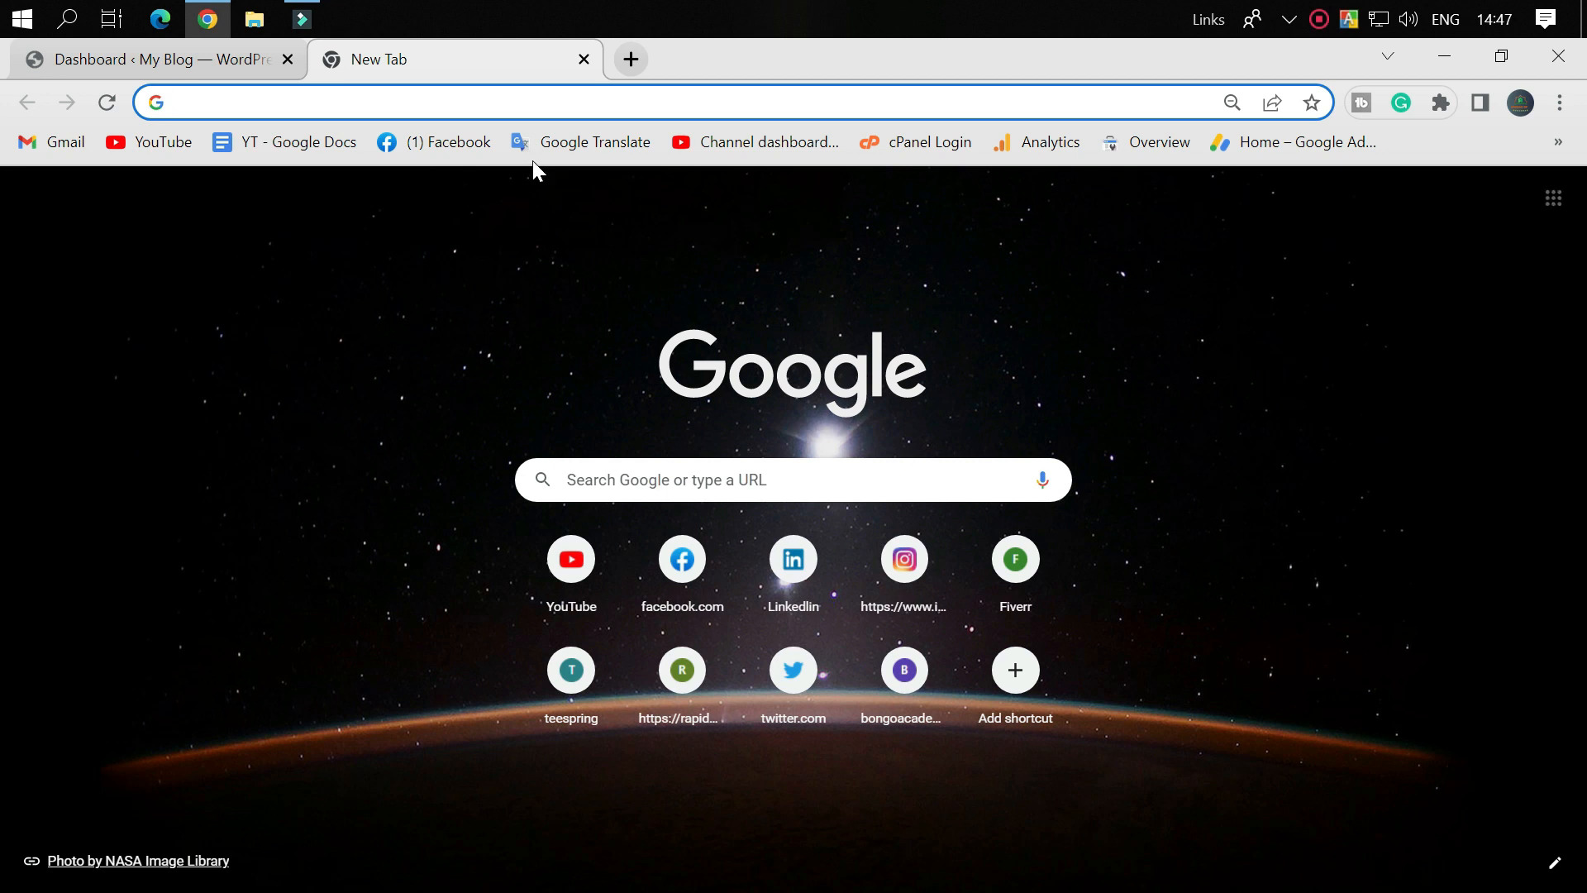
type("ai")
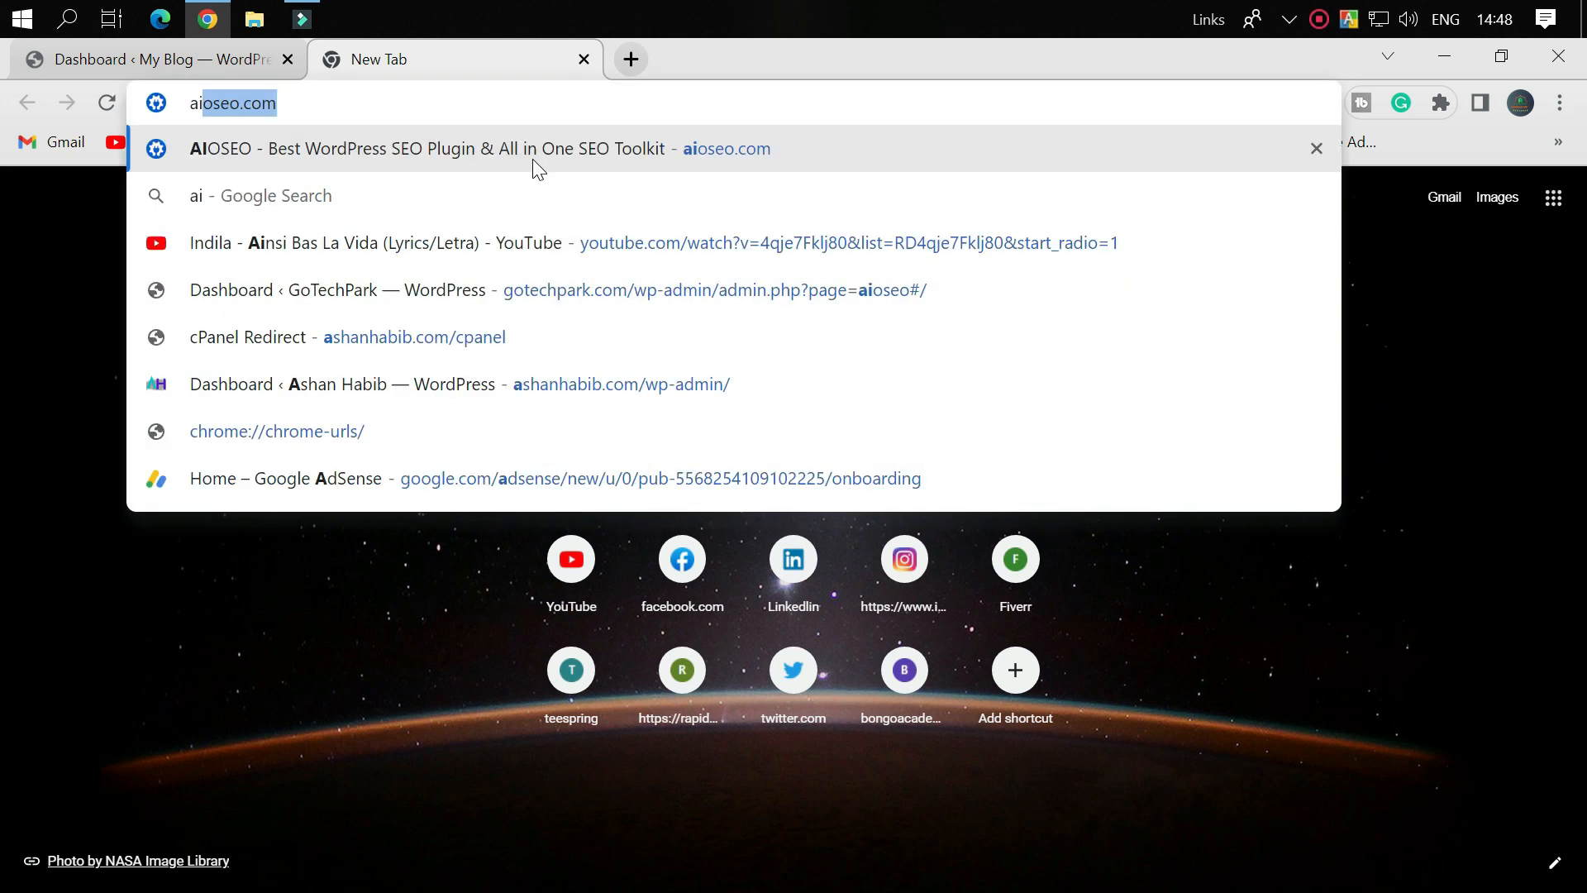
left_click(532, 157)
left_click(438, 66)
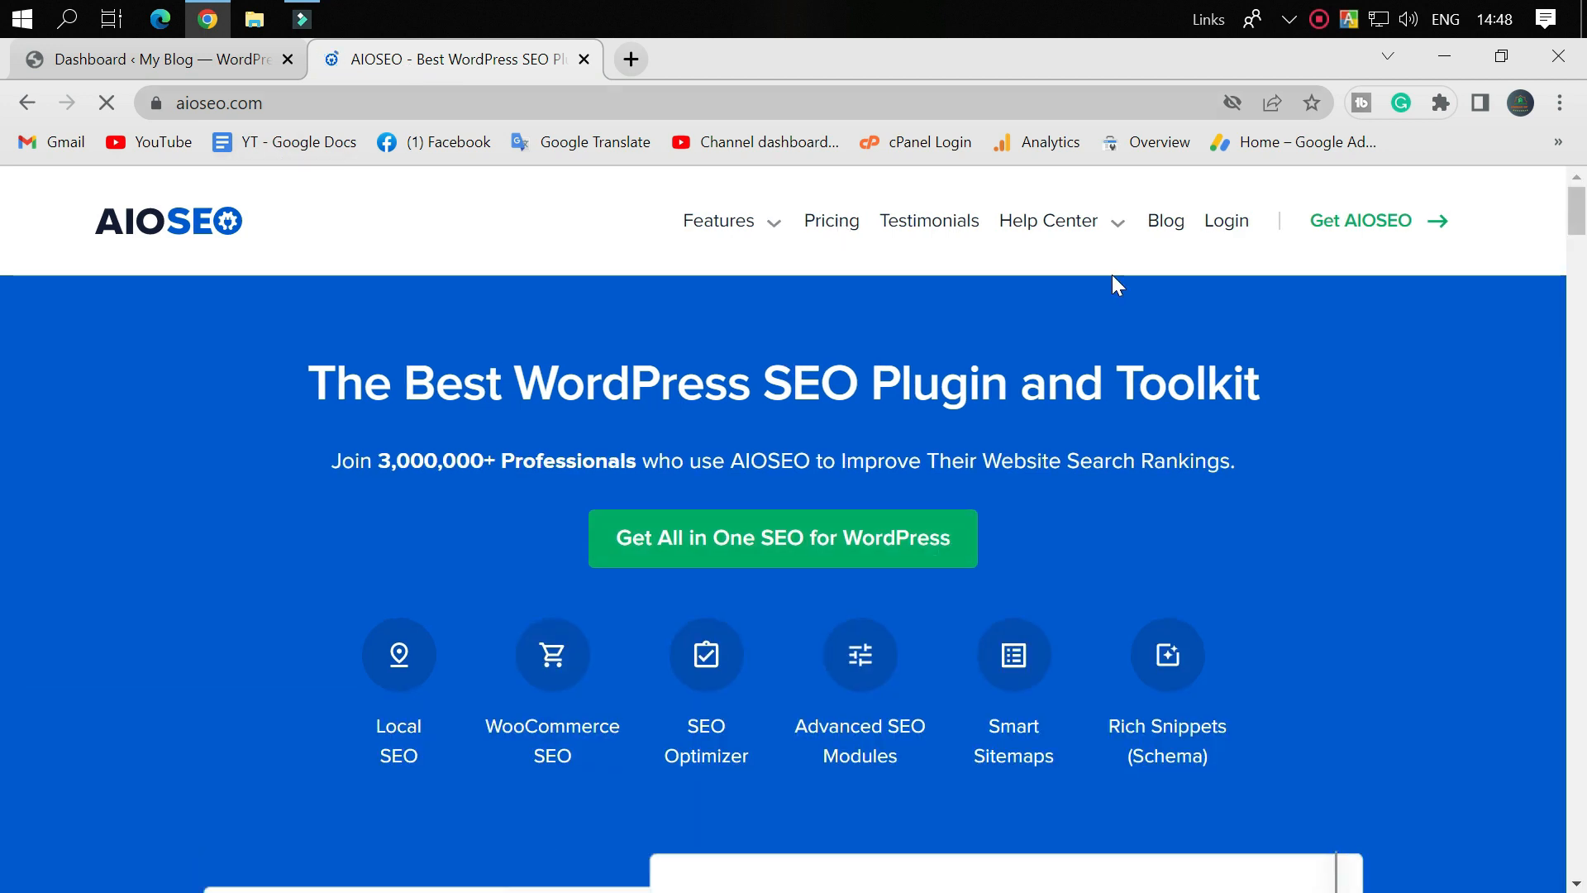
scroll(1336, 498, "down", 6)
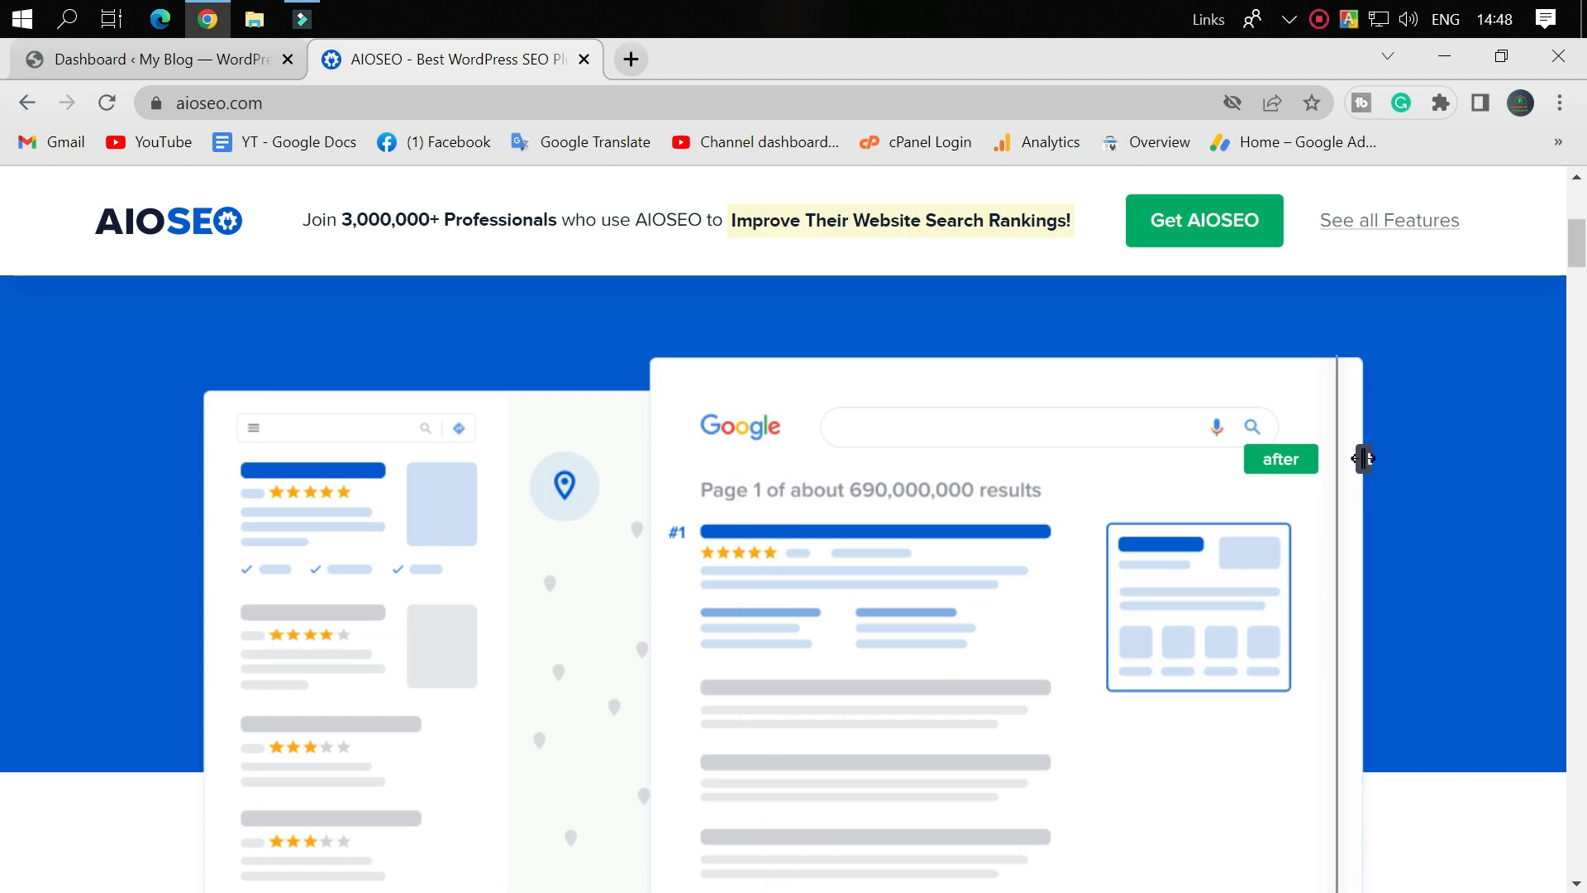
scroll(1358, 453, "up", 3)
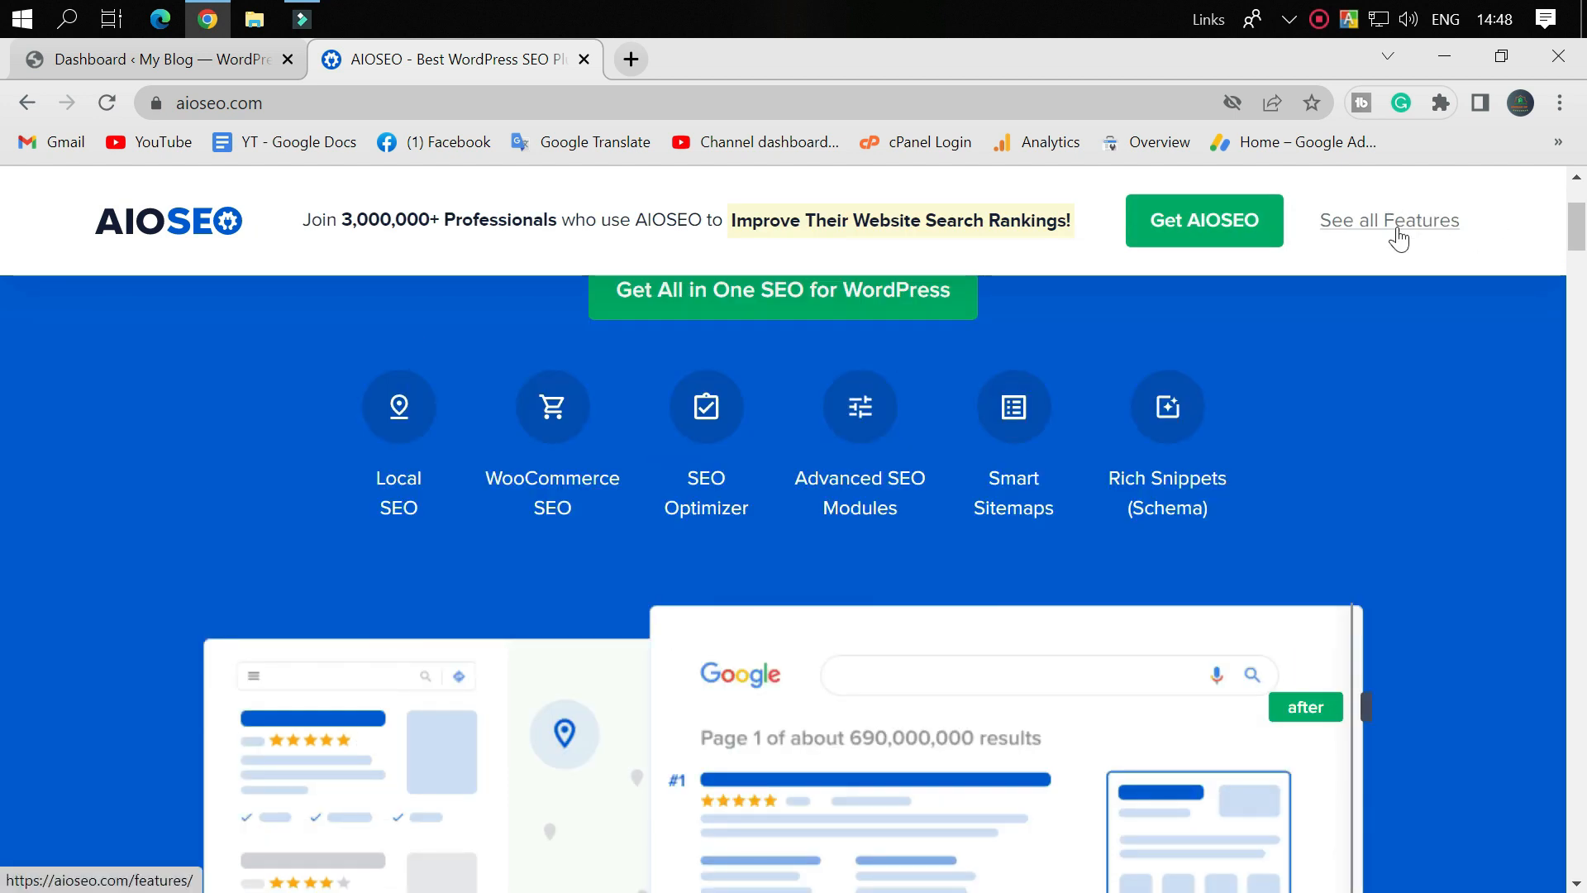
scroll(1402, 243, "up", 3)
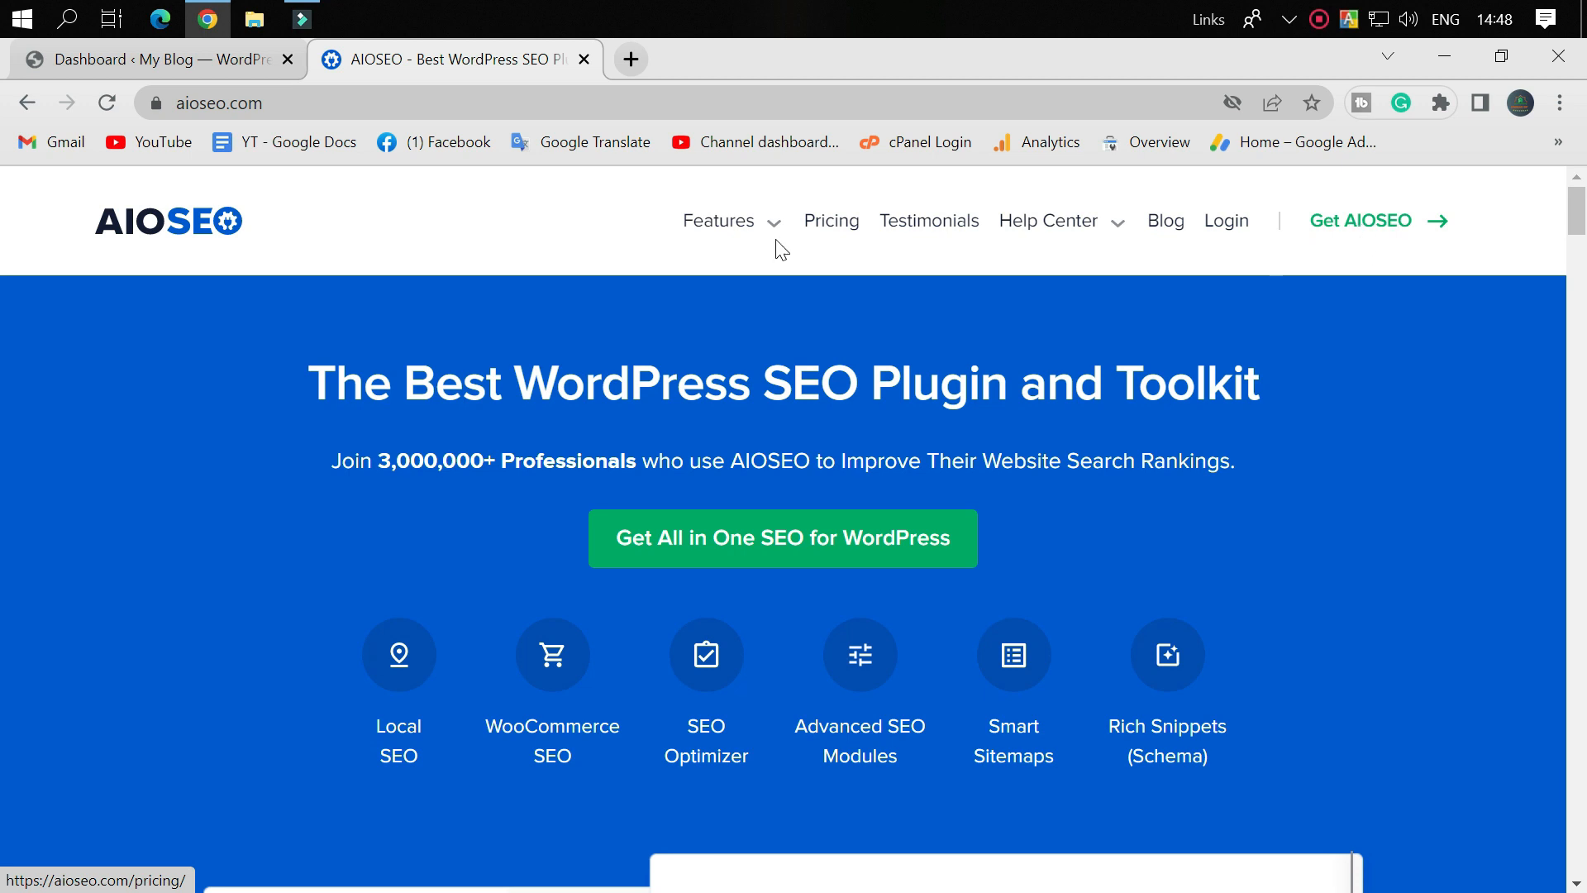
scroll(965, 567, "down", 5)
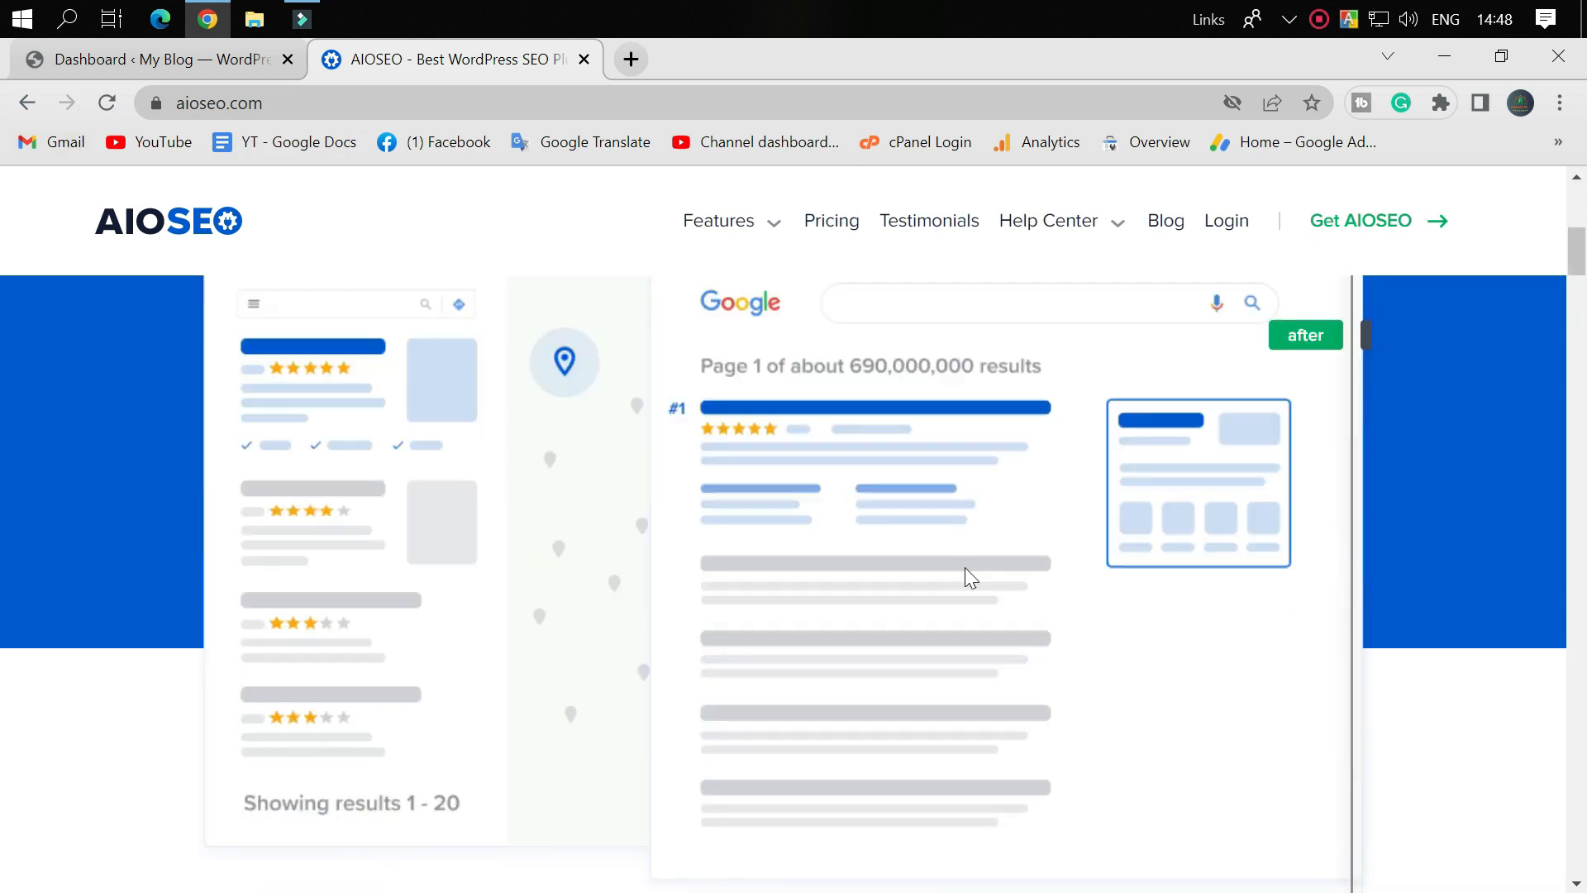
right_click(830, 568)
left_click(1434, 440)
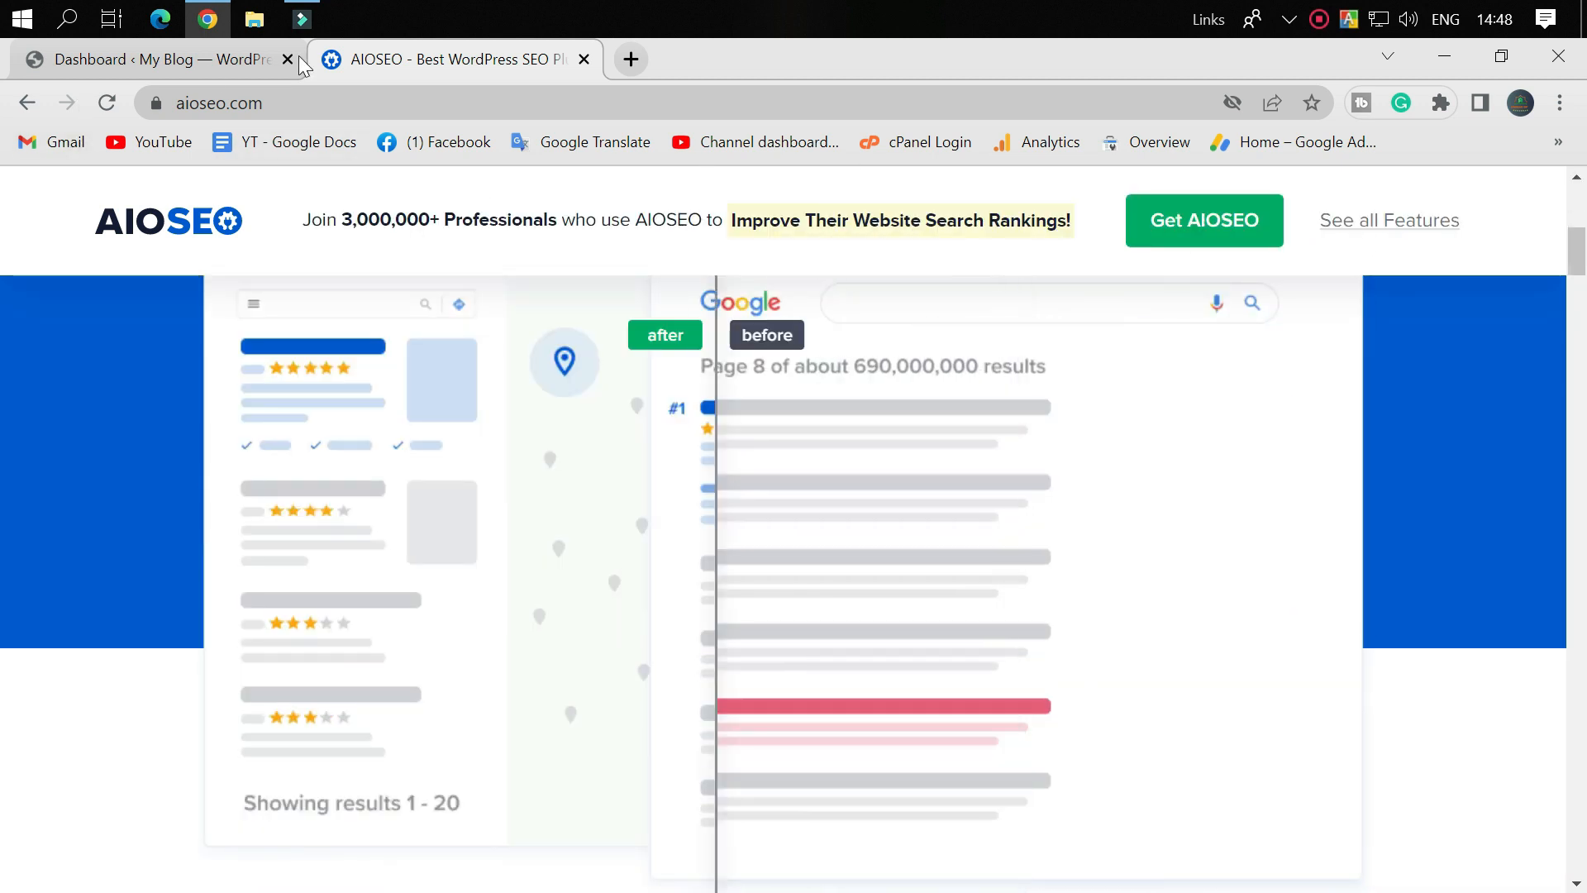
Step: Return to the WordPress admin and search the new plugins to add for "all in"
left_click(178, 62)
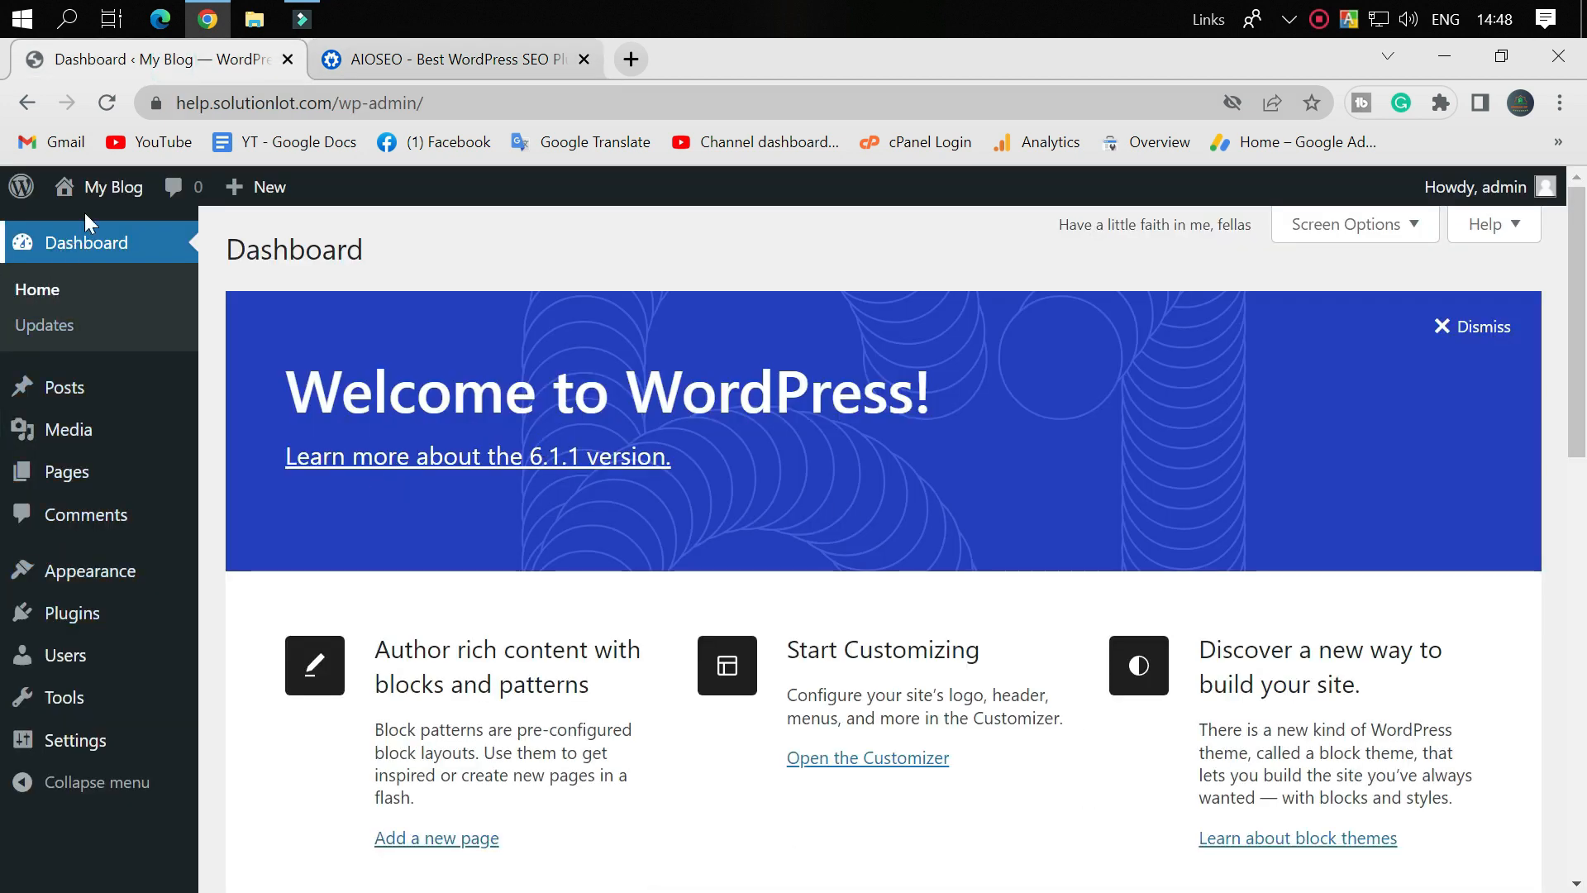
left_click(68, 615)
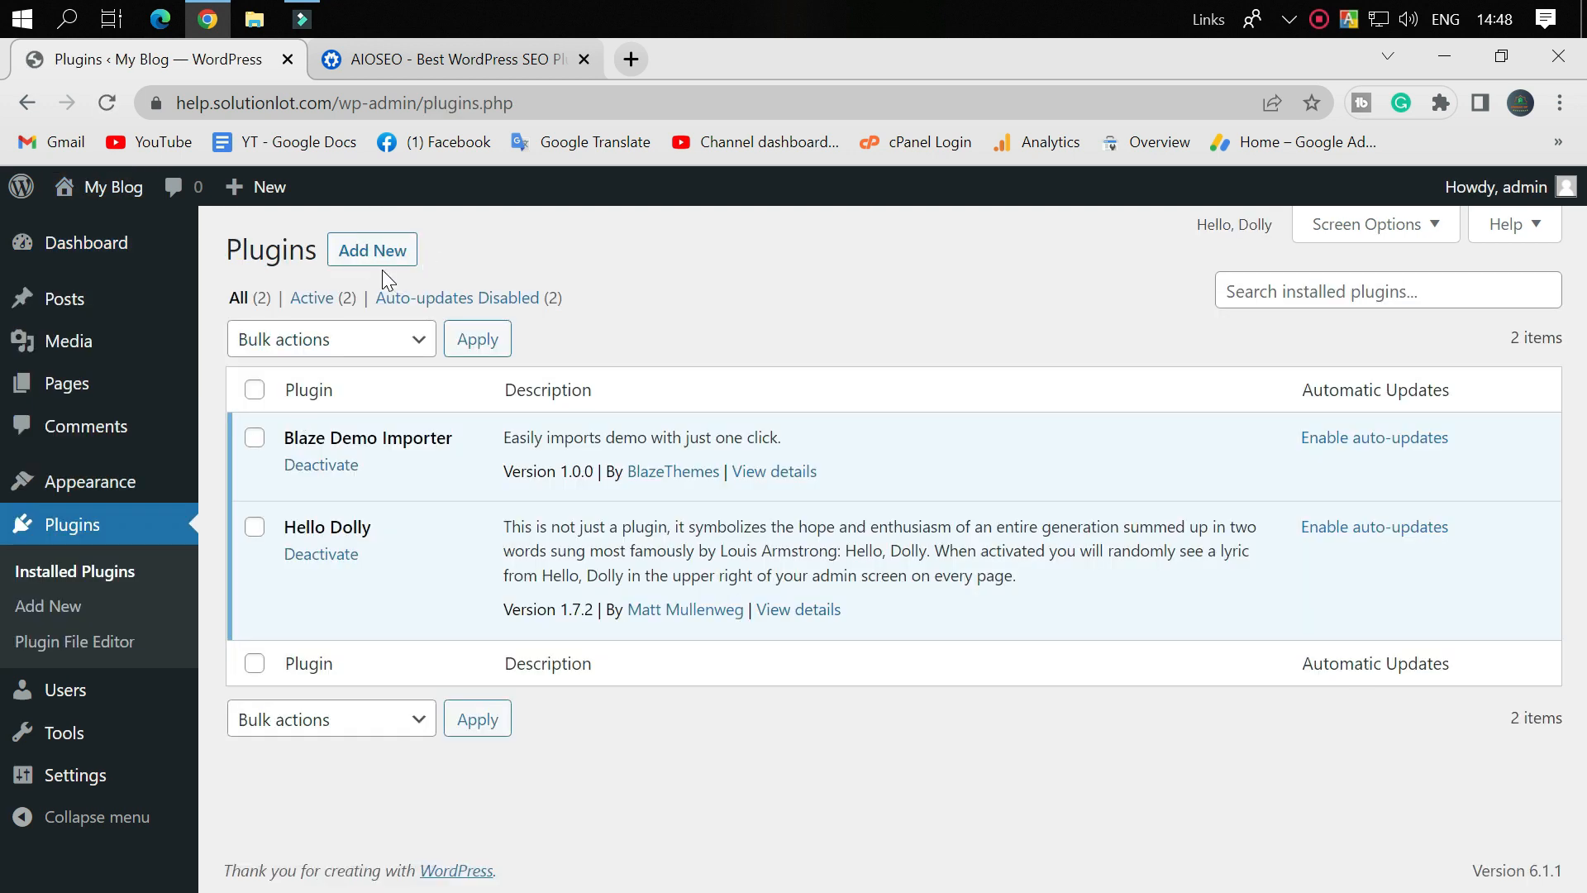
left_click(381, 252)
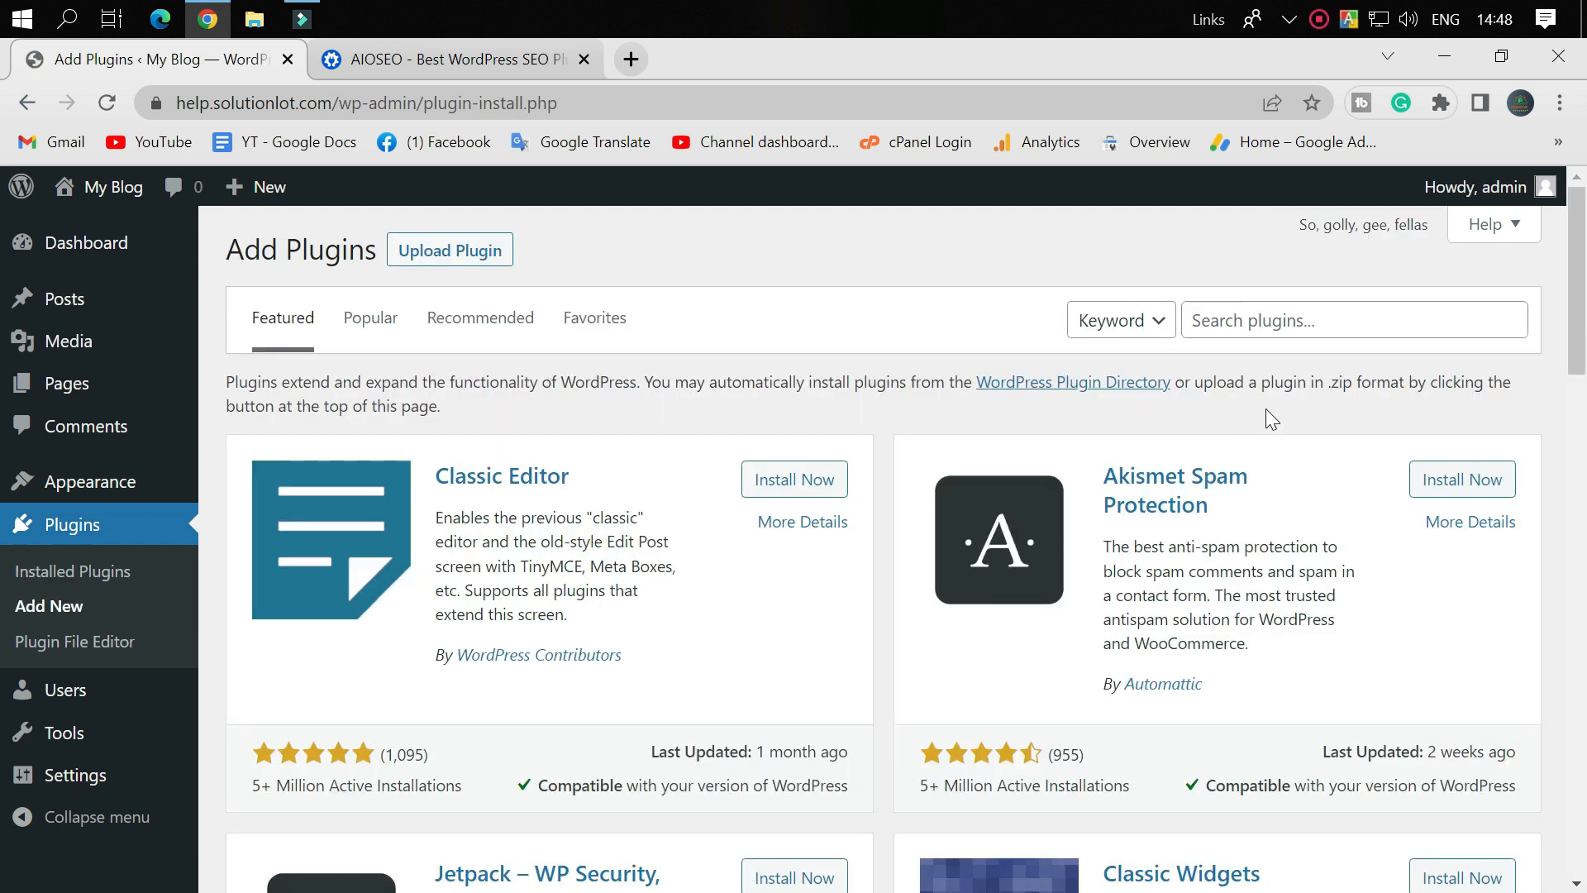
left_click(1343, 321)
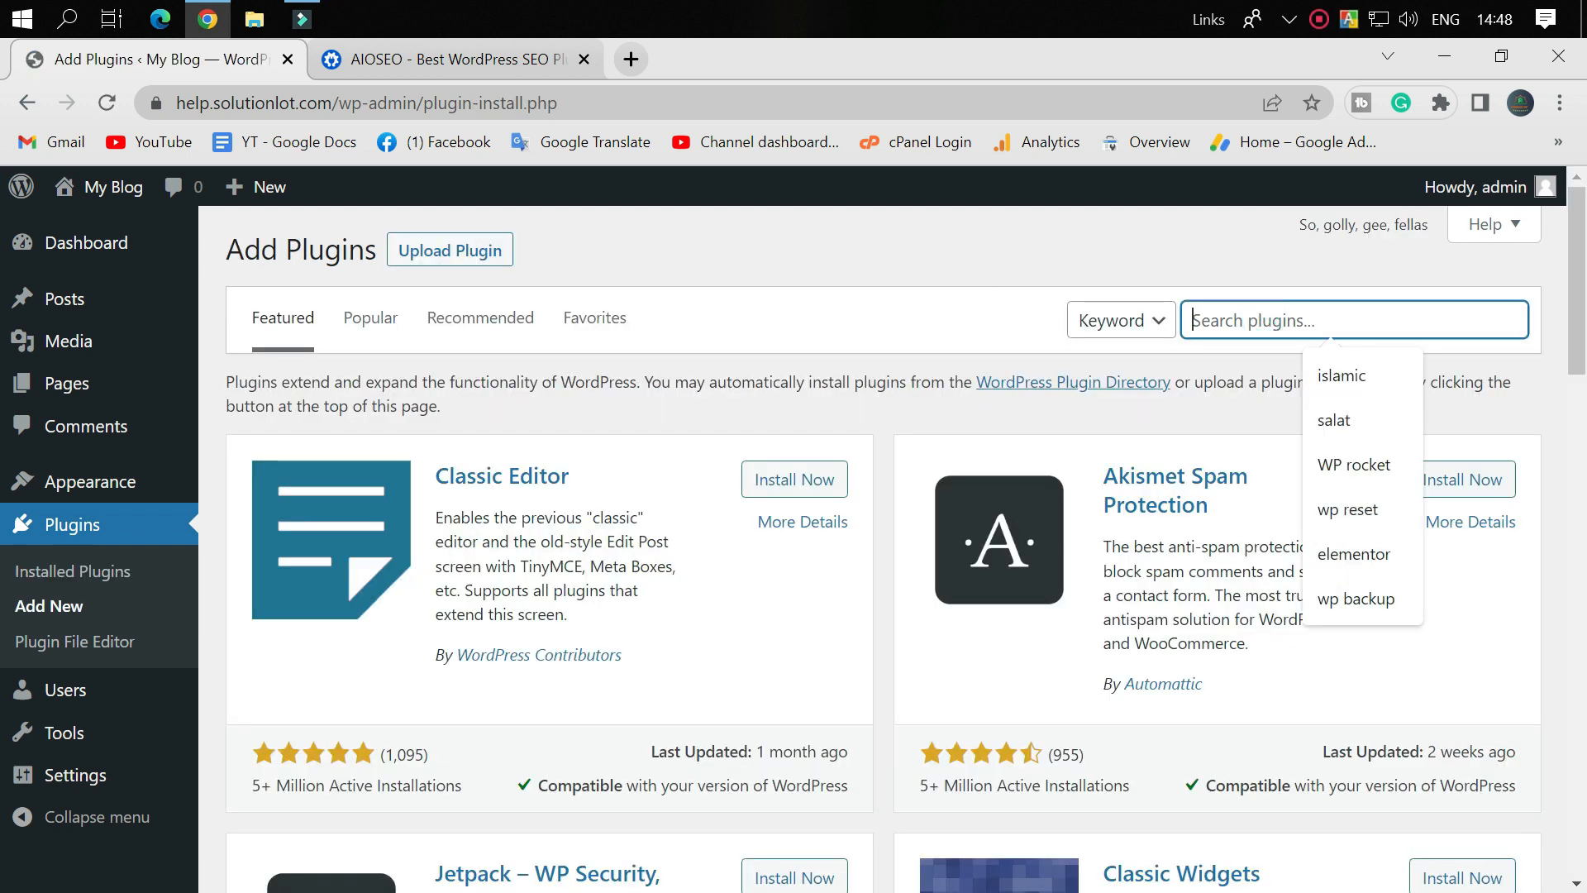
type("all in")
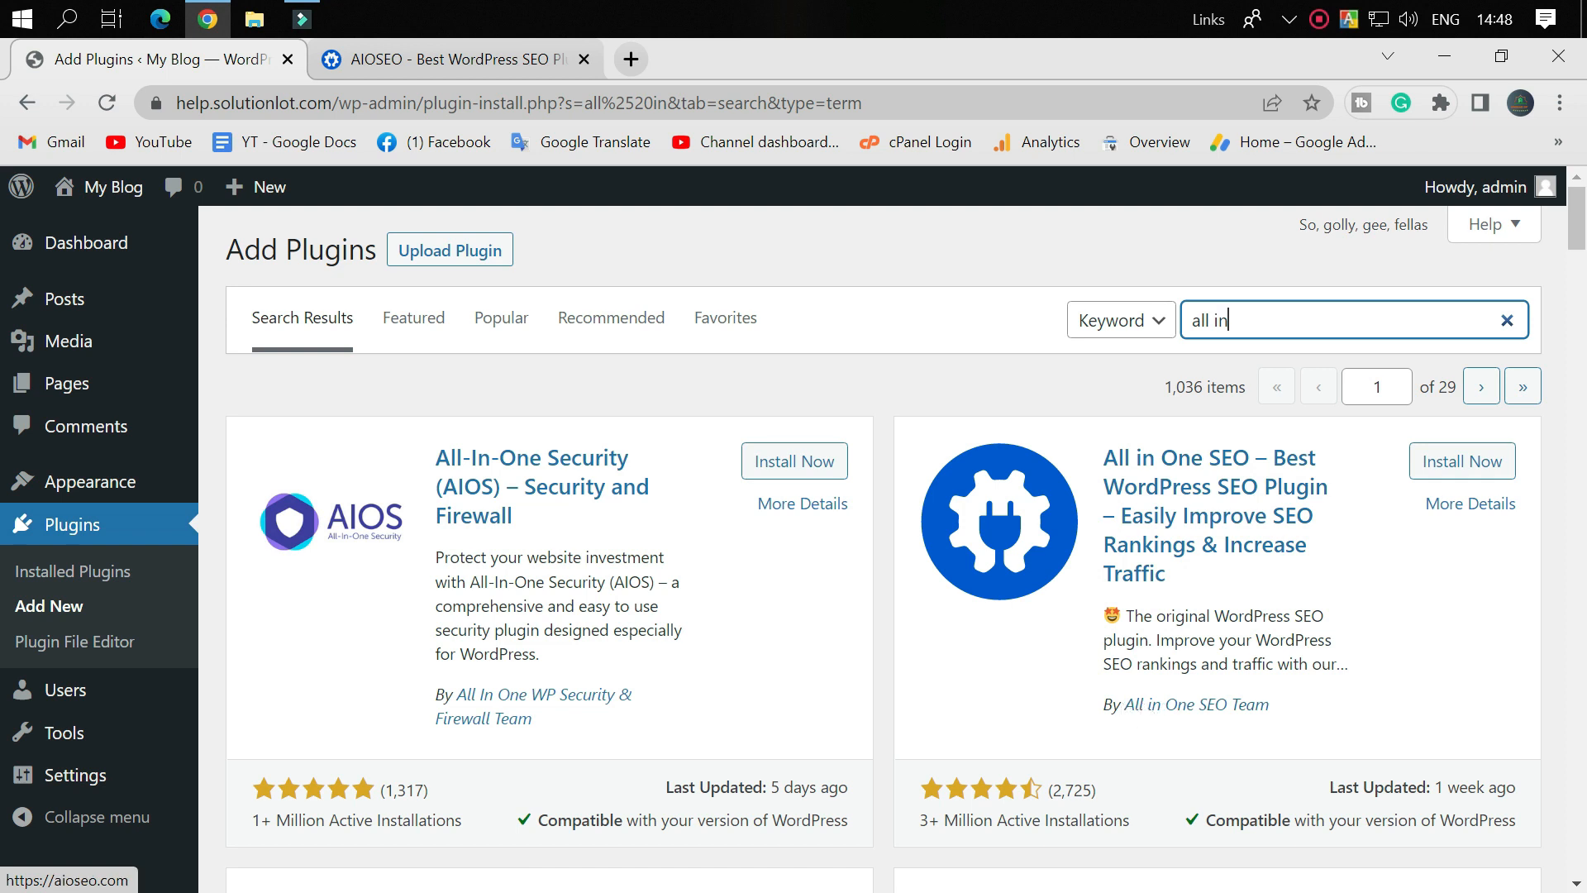
Step: Install and activate the All in One SEO plugin by the All in One SEO Team
left_click(1122, 707)
left_click_drag(1123, 707, 1293, 712)
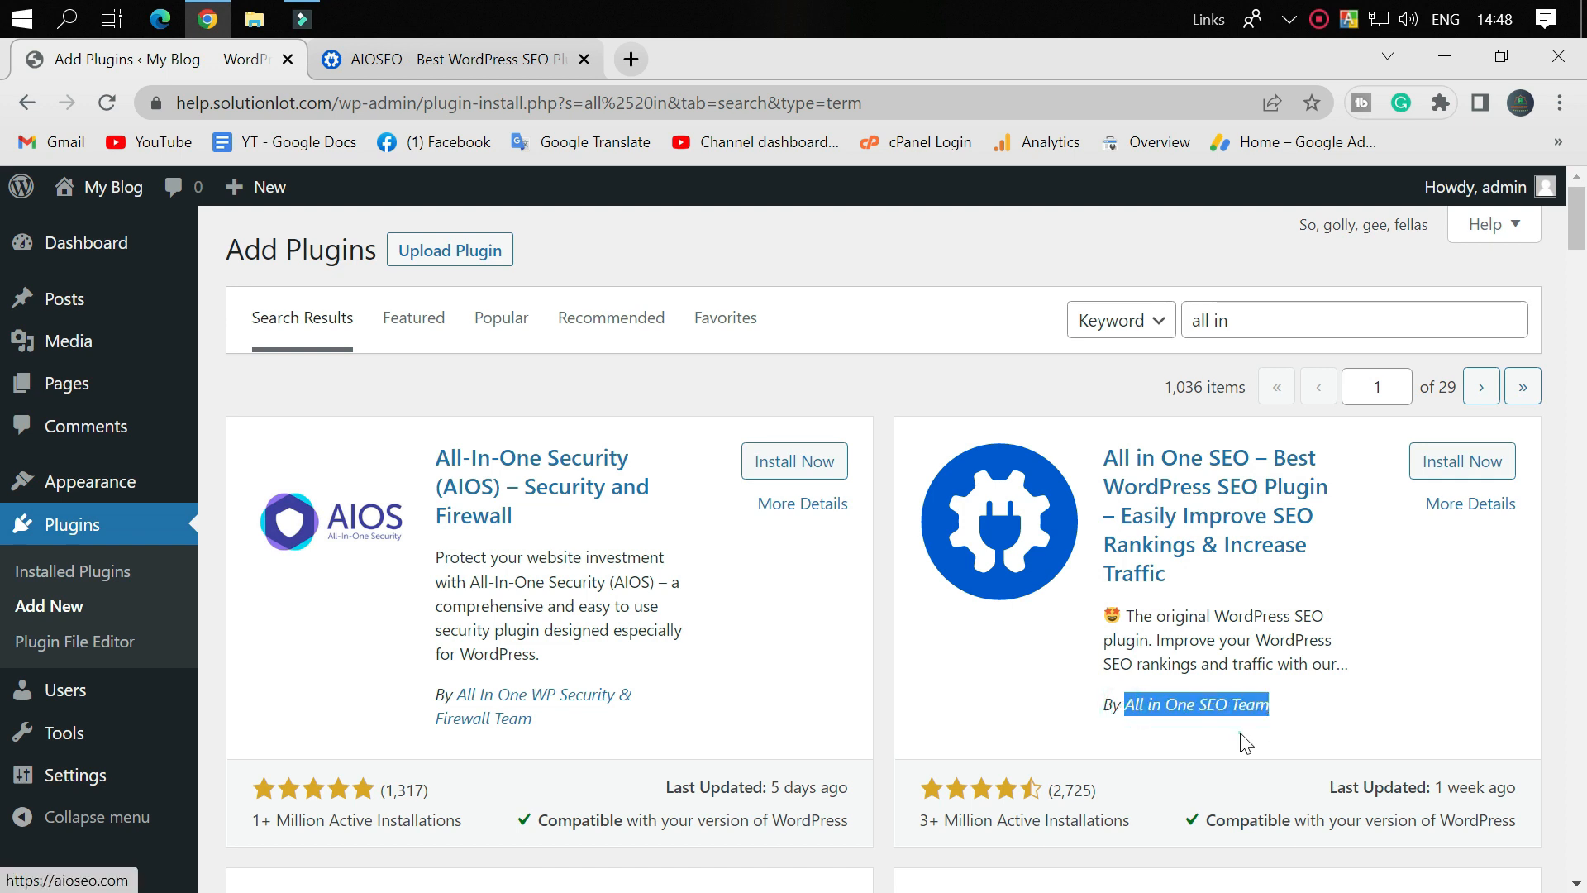
left_click(1296, 740)
left_click(1468, 466)
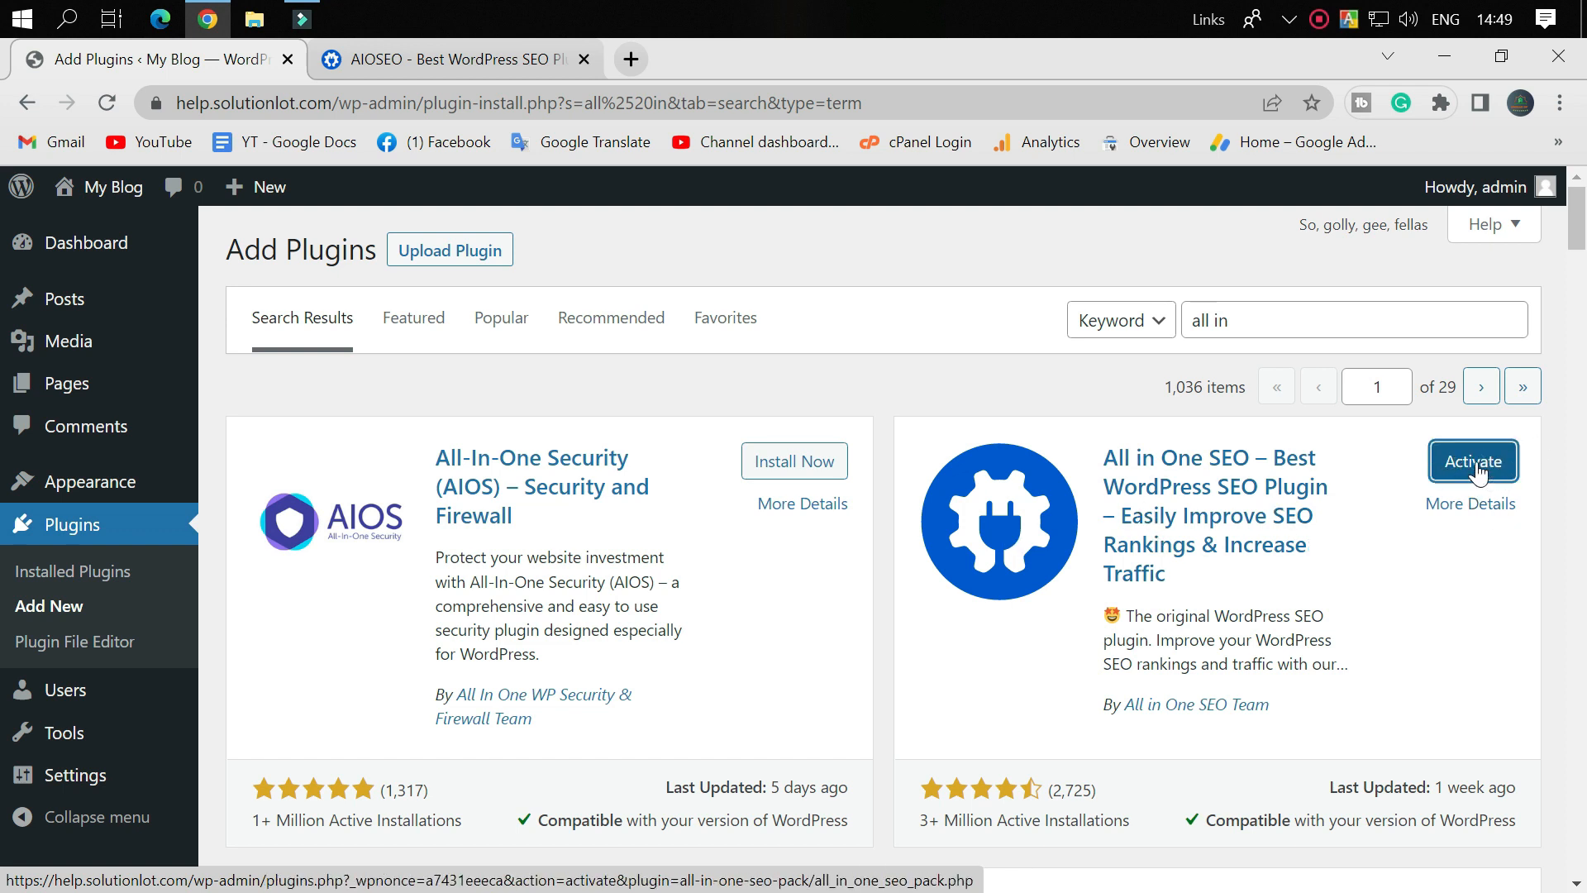
left_click(1472, 475)
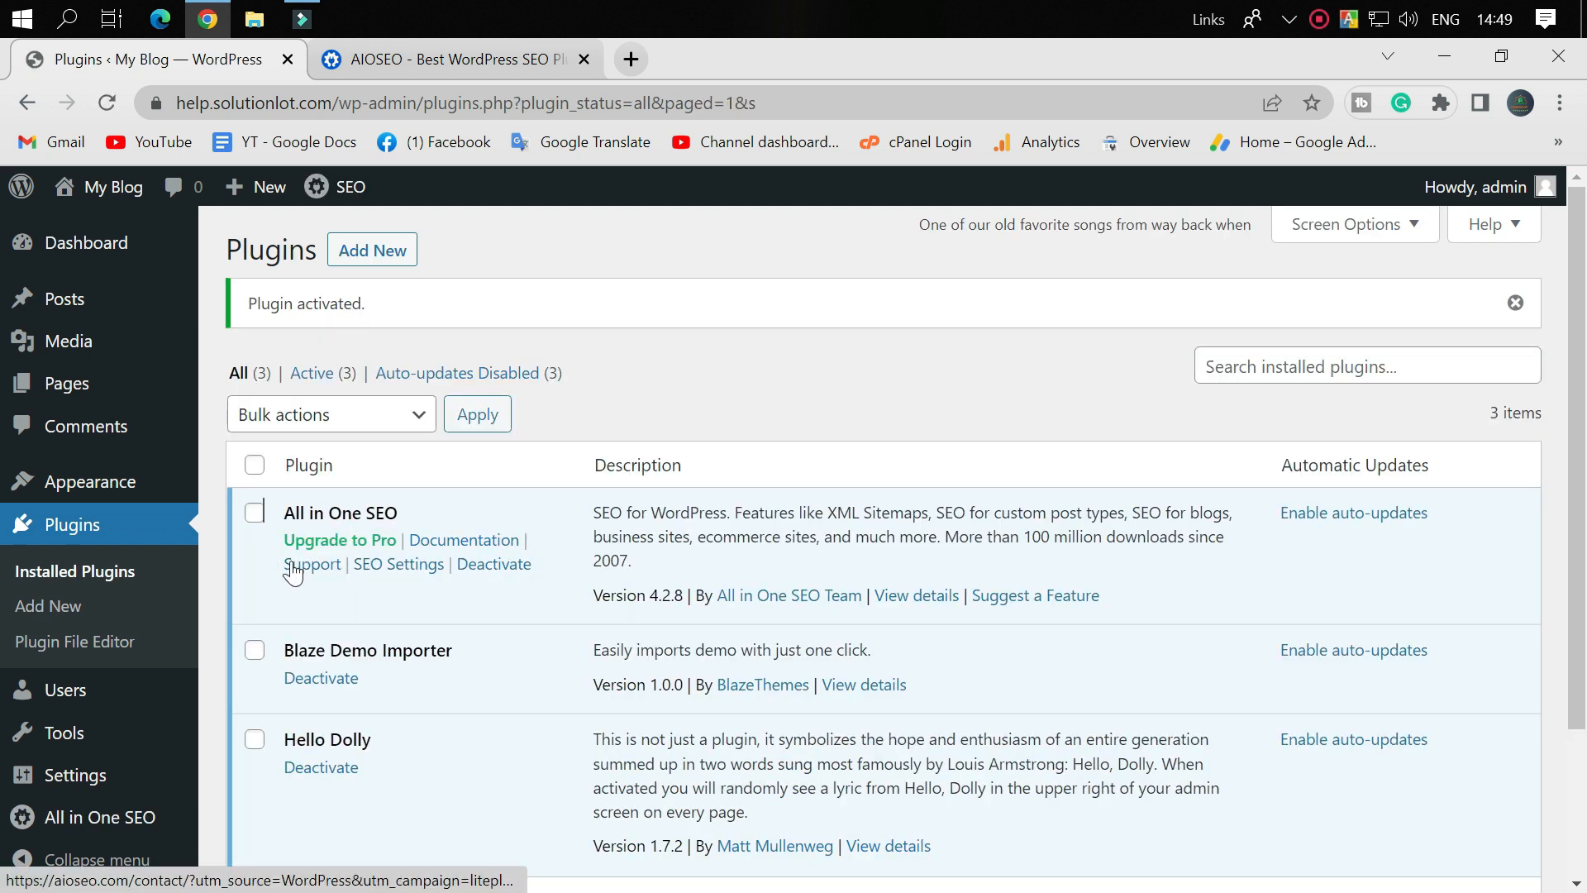
Step: Open the SEO Settings of the All in One SEO plugin from the installed plugins list
left_click_drag(280, 542, 404, 542)
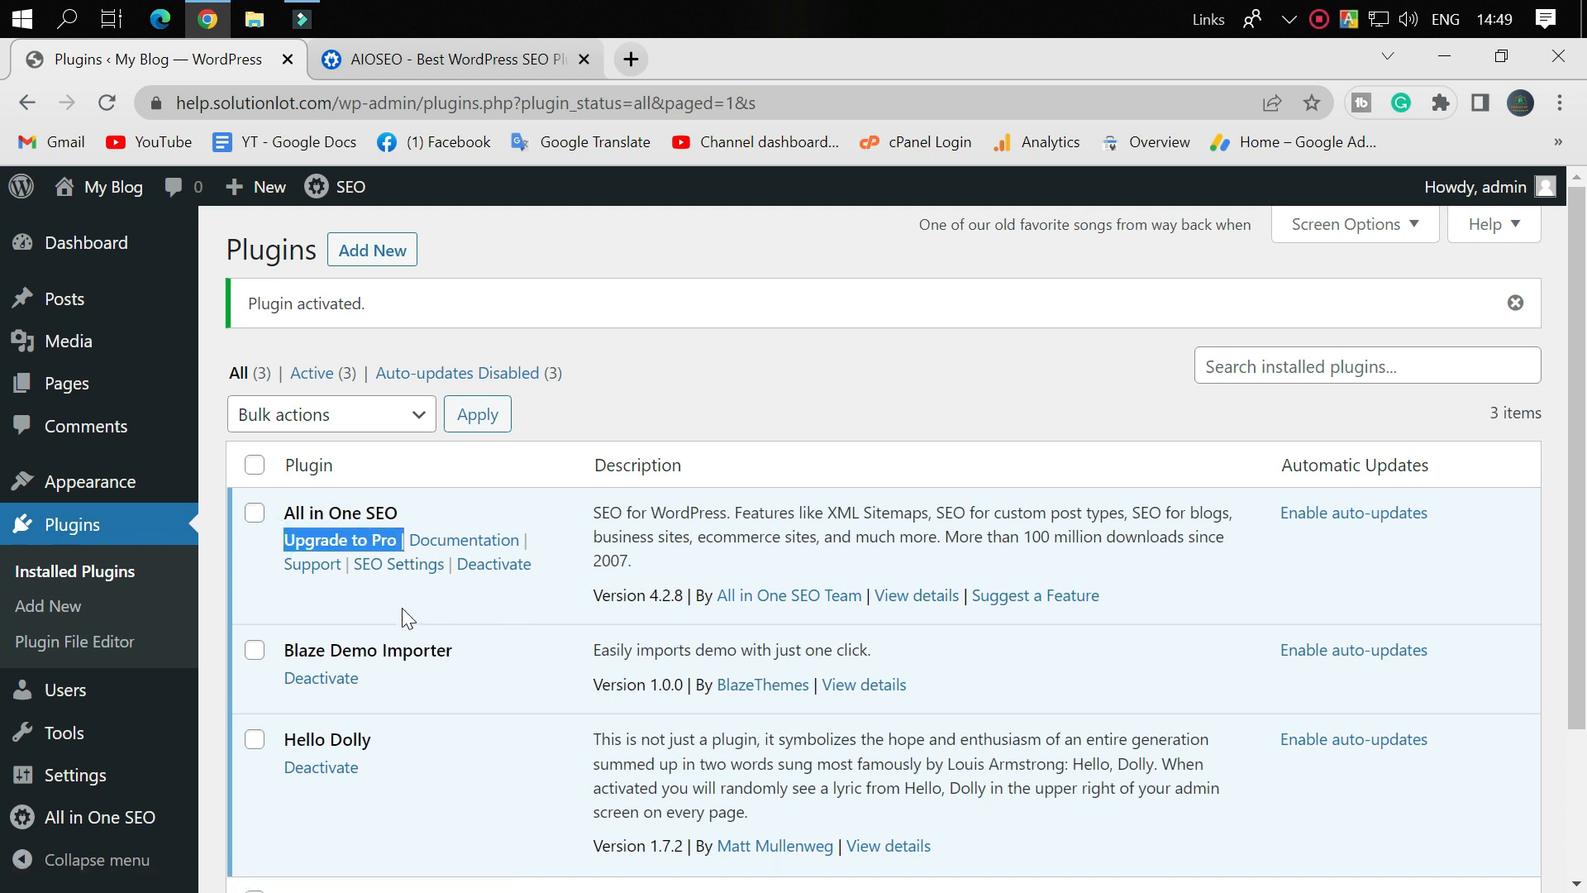
left_click(488, 623)
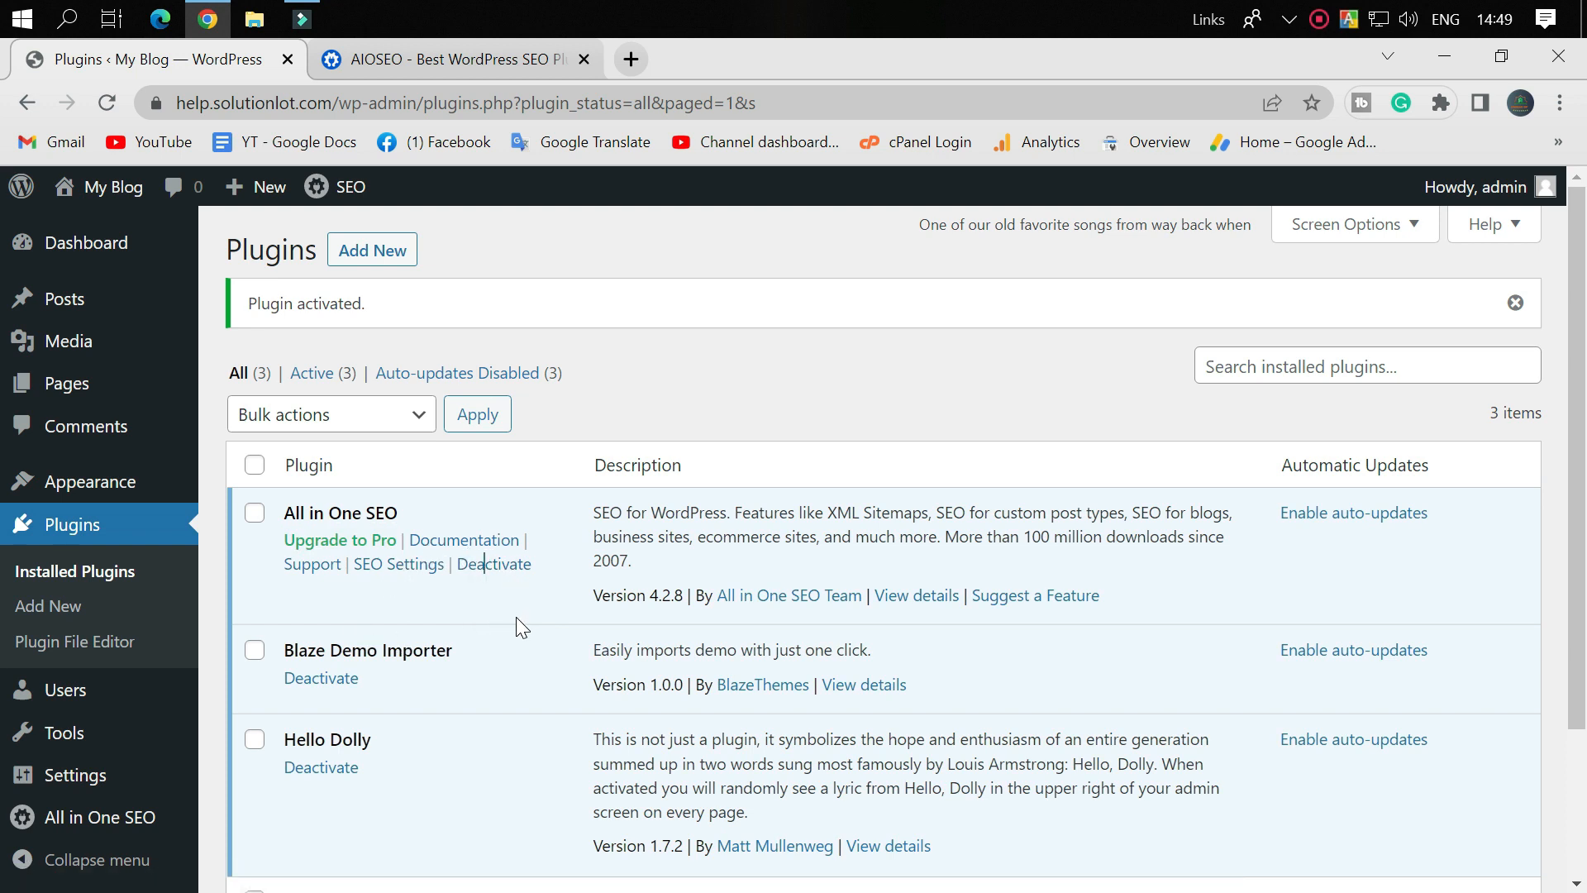
left_click_drag(562, 564, 409, 542)
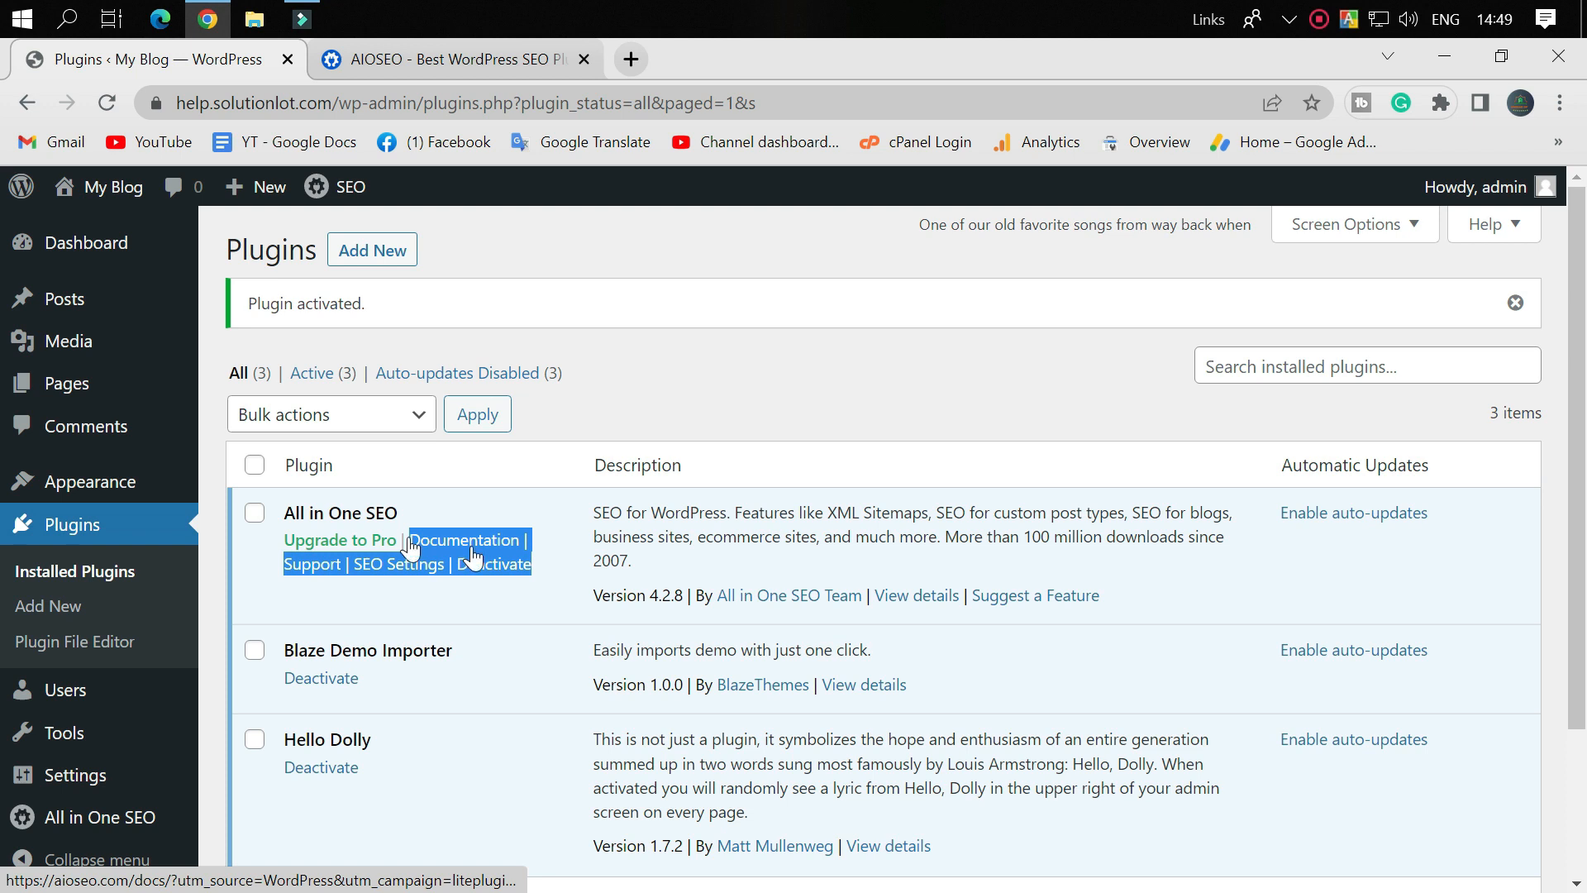
left_click(554, 572)
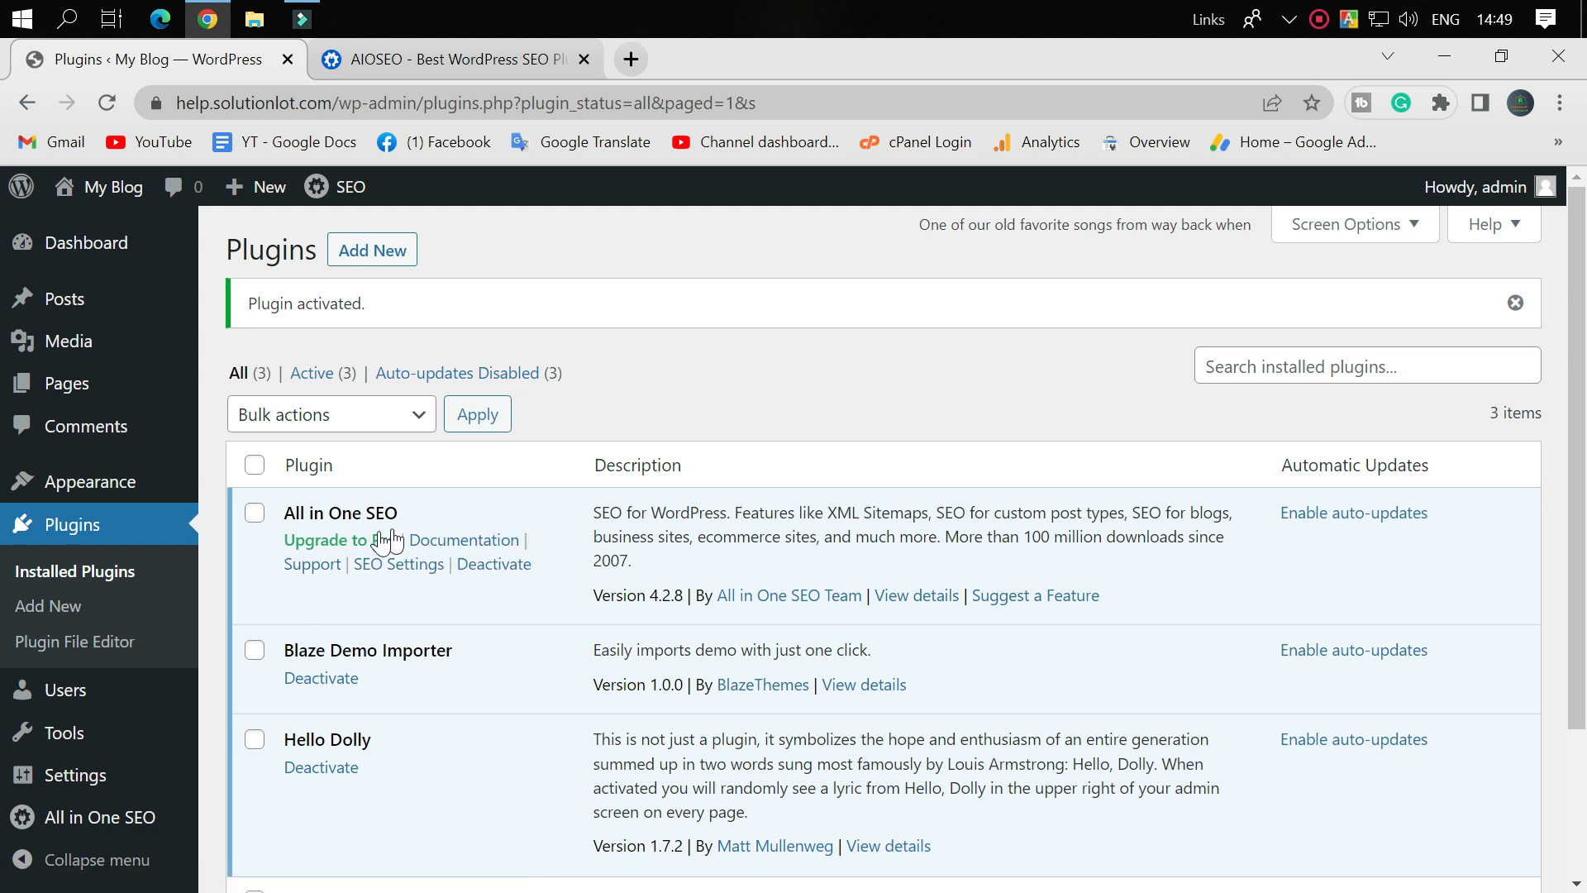
left_click(400, 566)
left_click(396, 567)
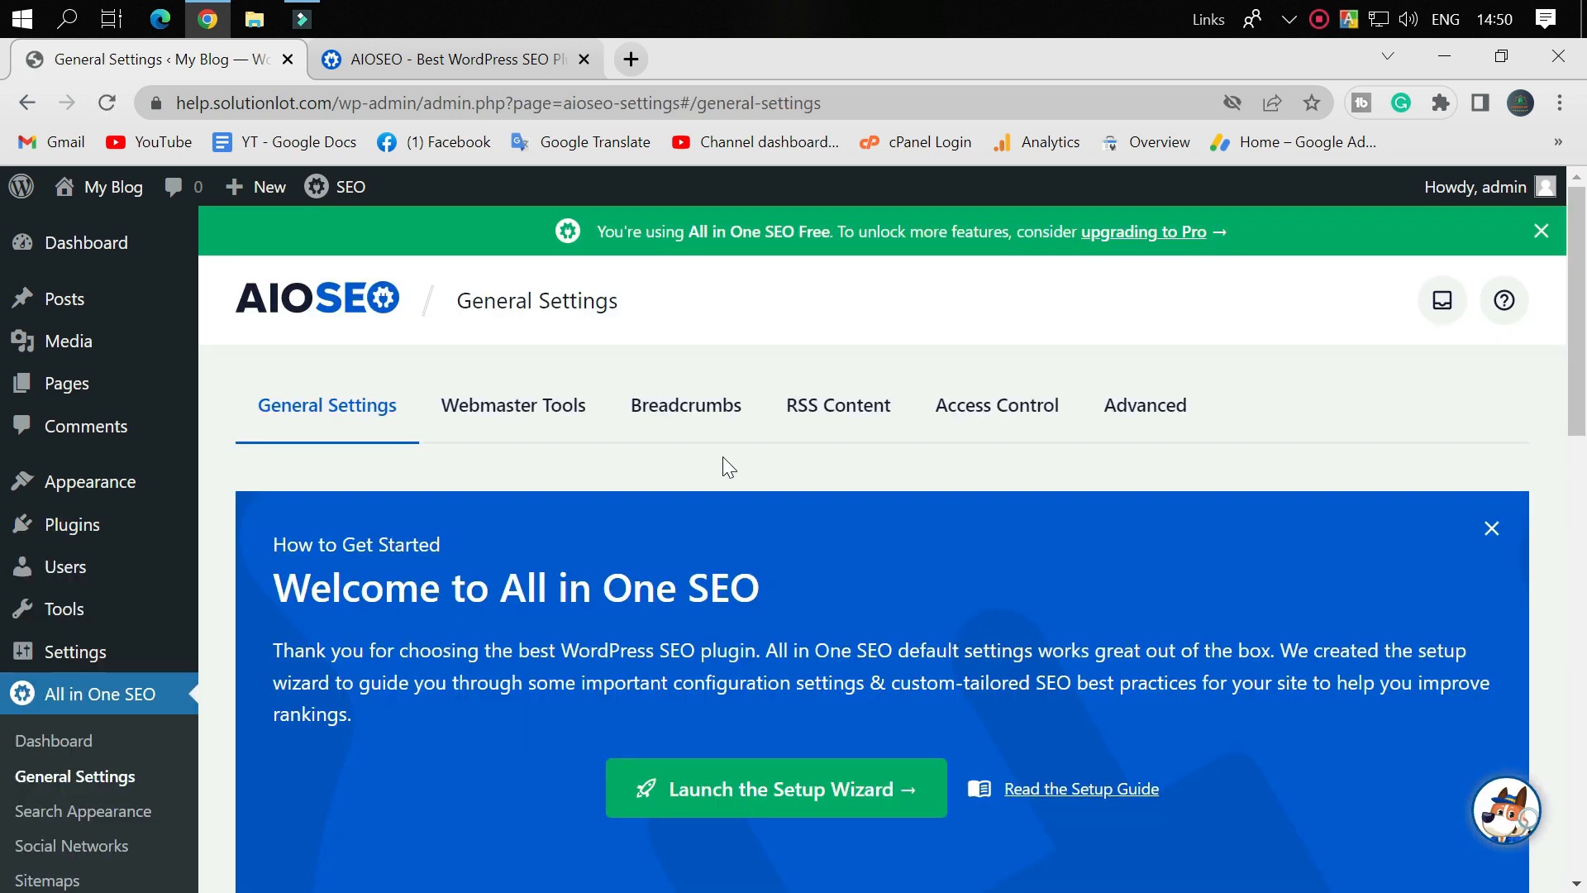
Step: Launch the AIOSEO setup wizard from the General Settings page and start its first step
scroll(818, 463, "down", 1)
scroll(818, 462, "up", 1)
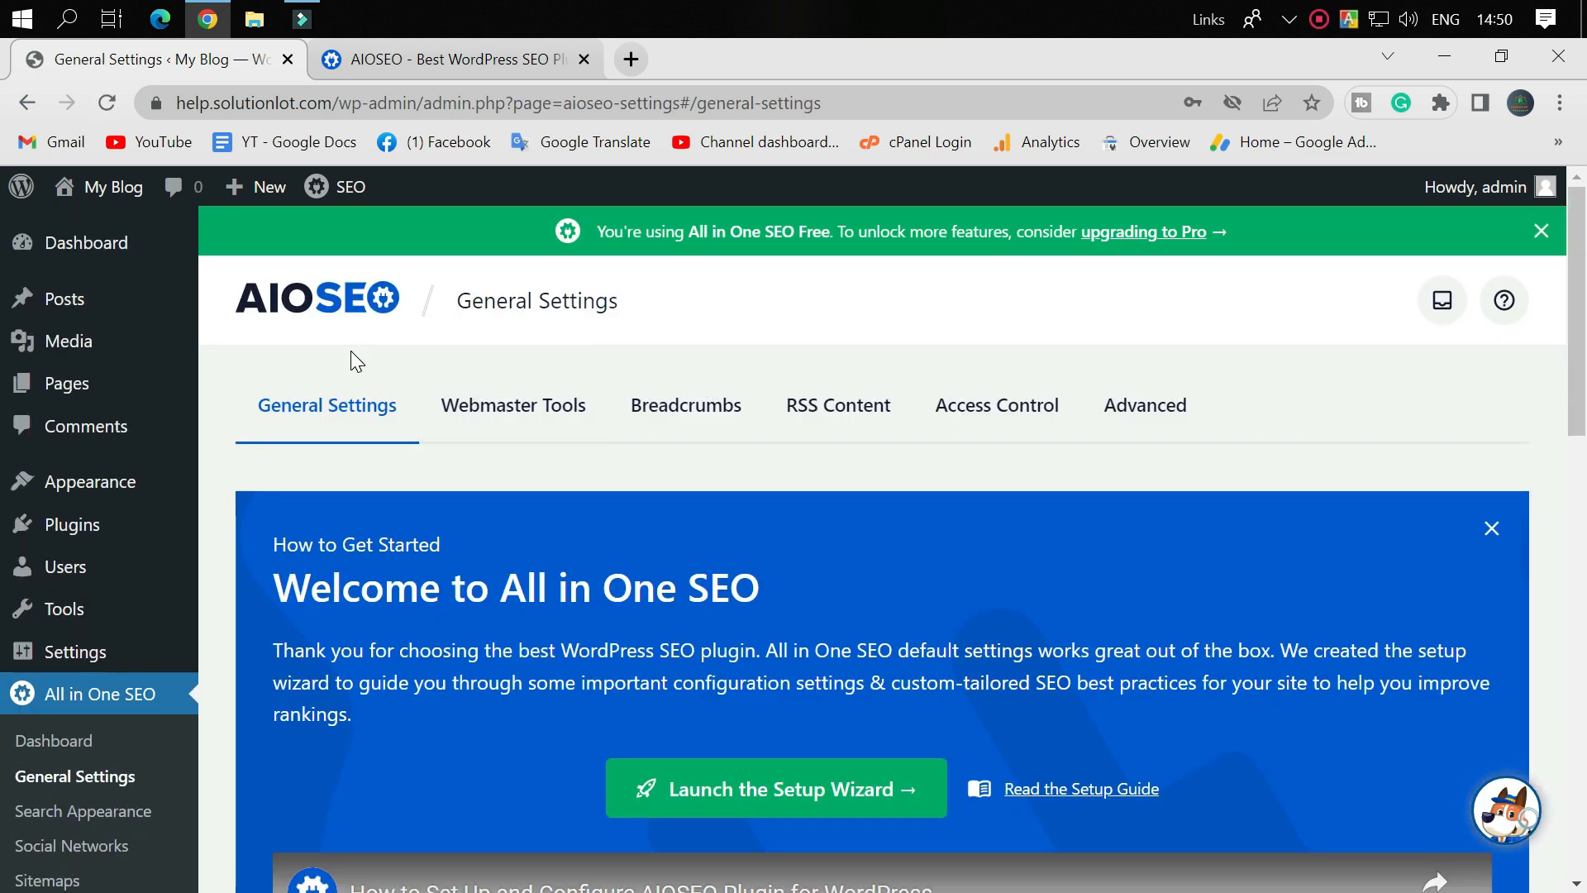
left_click_drag(635, 306, 456, 303)
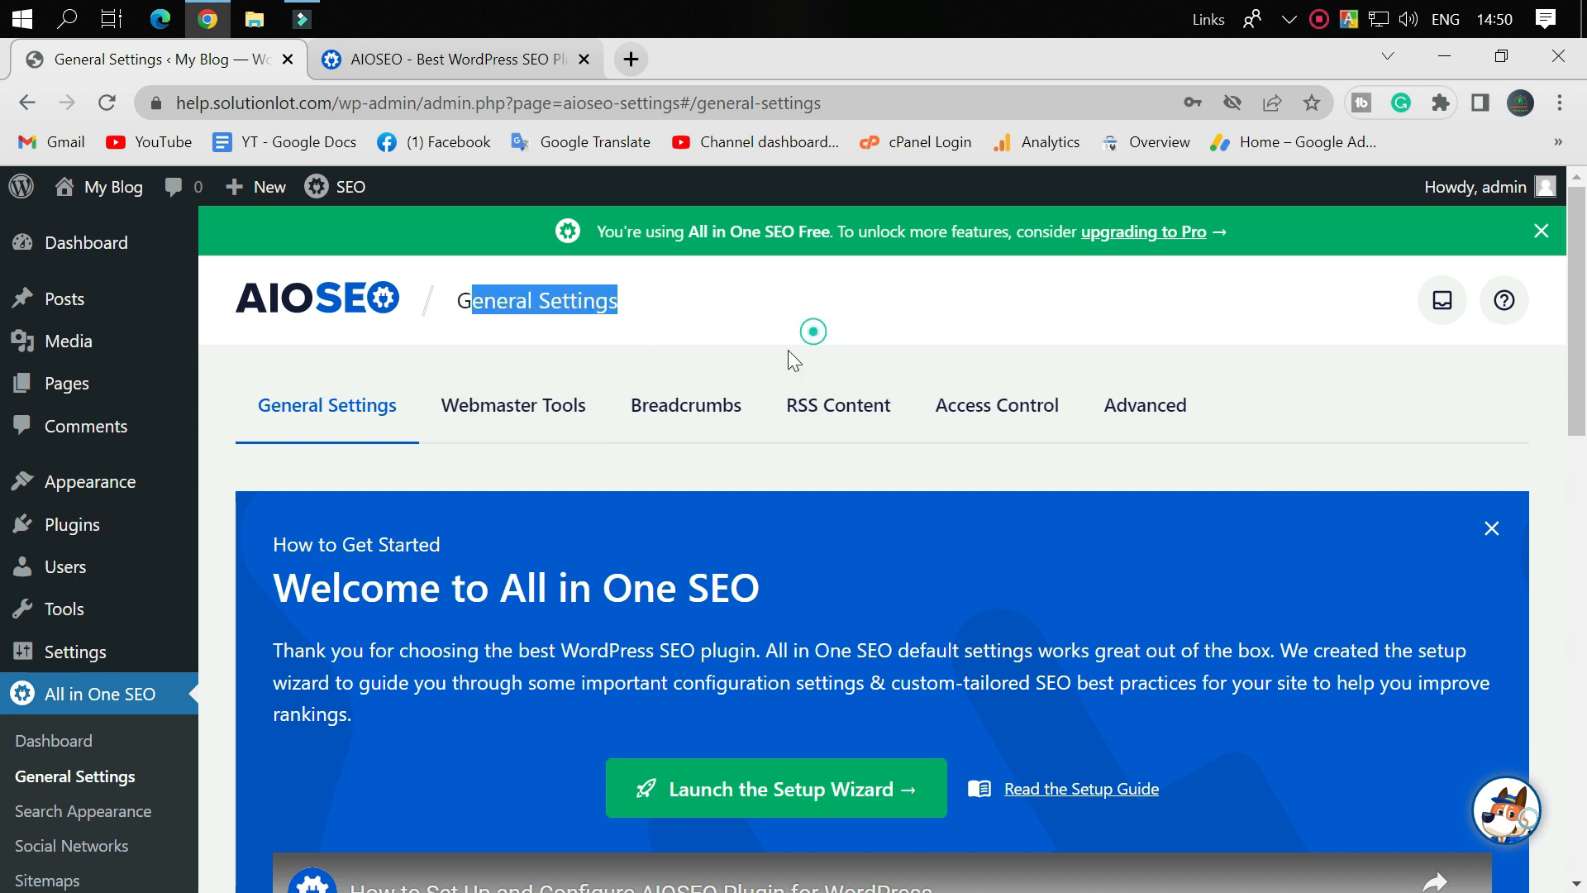
left_click(814, 332)
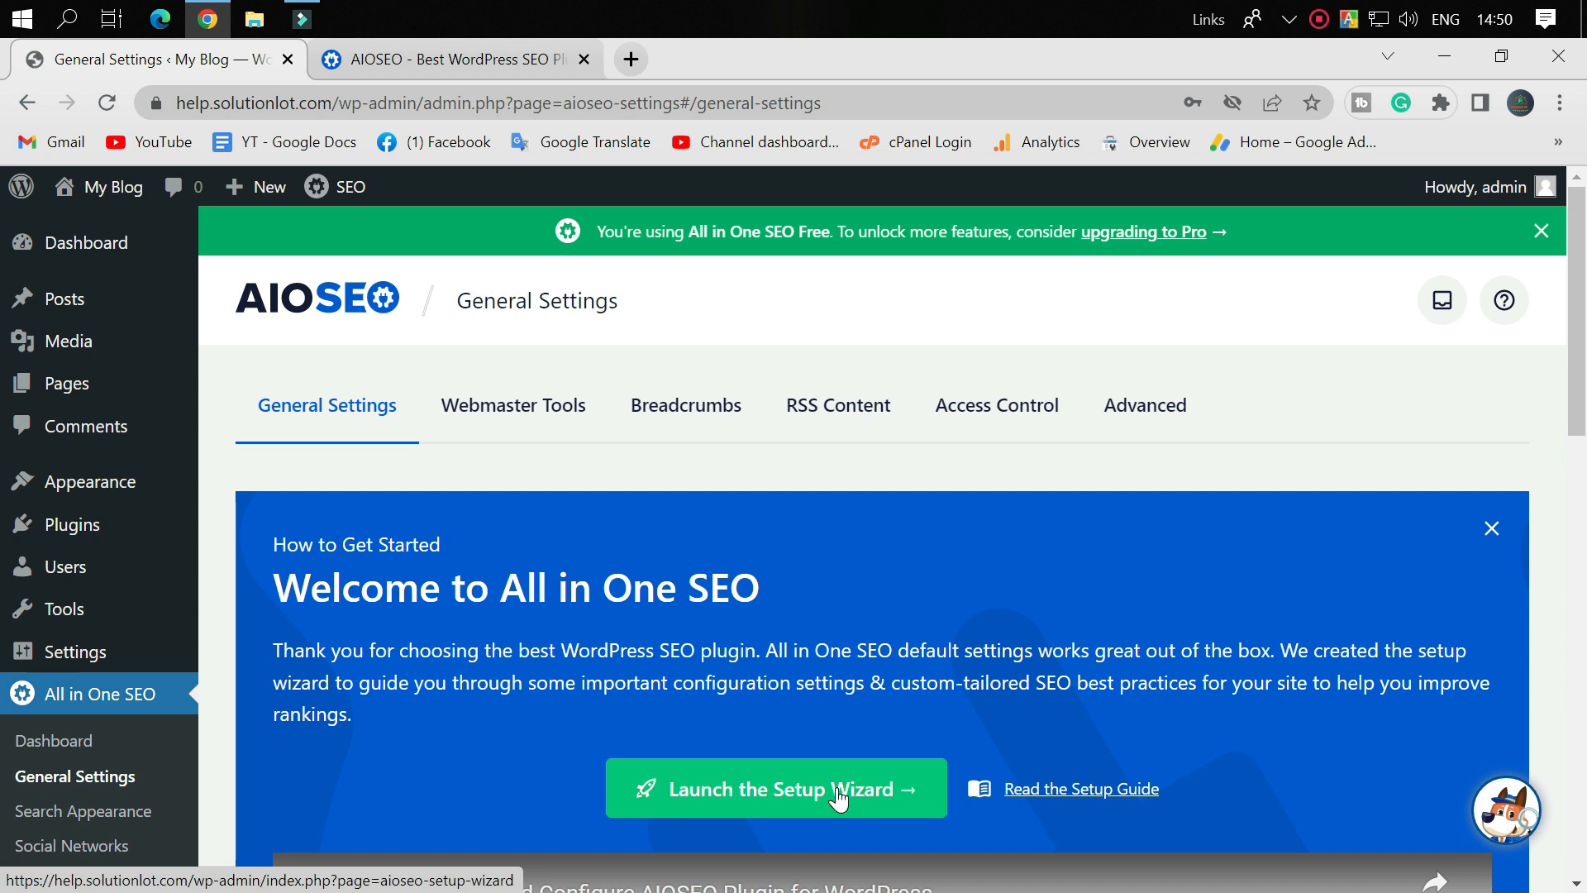
left_click(839, 795)
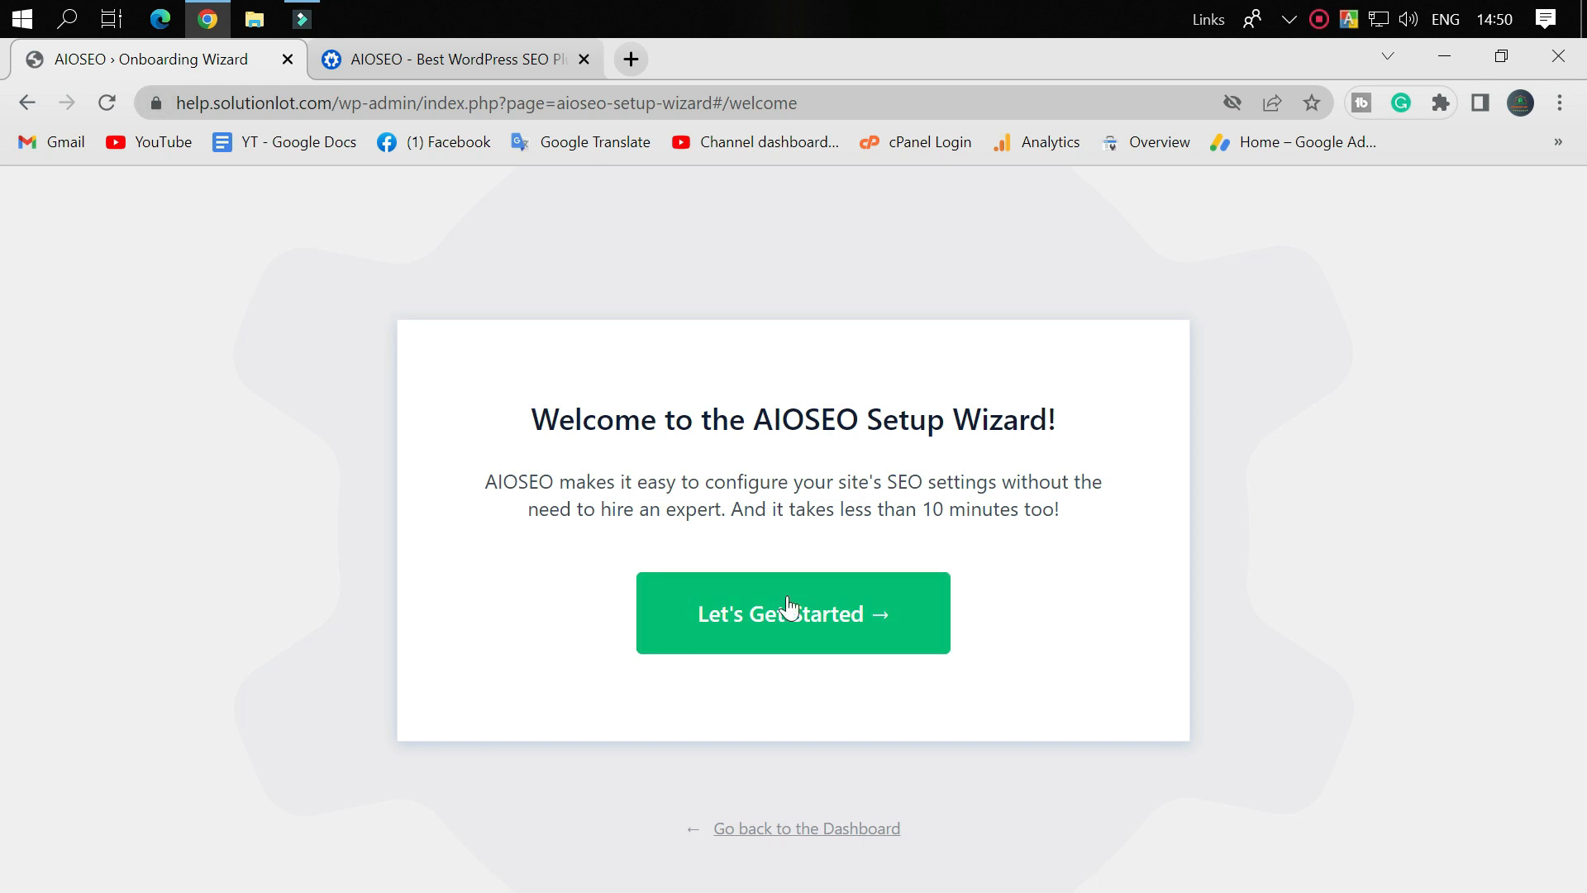
left_click(841, 631)
Step: Review the website category options and the Home Page Title tags in the wizard's first step
scroll(969, 691, "down", 3)
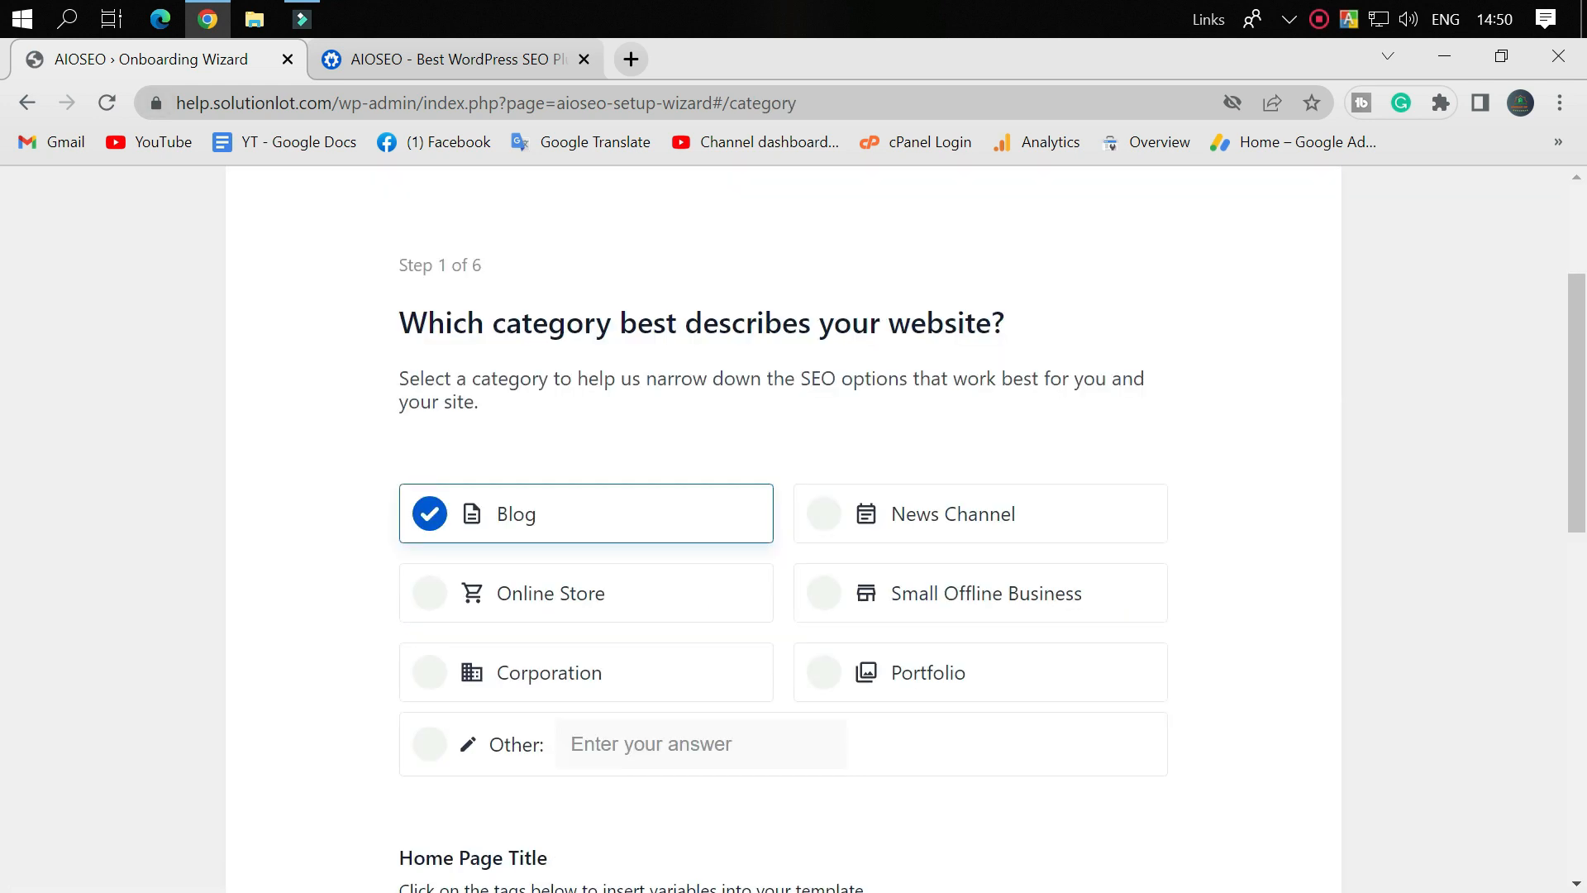
scroll(969, 691, "up", 3)
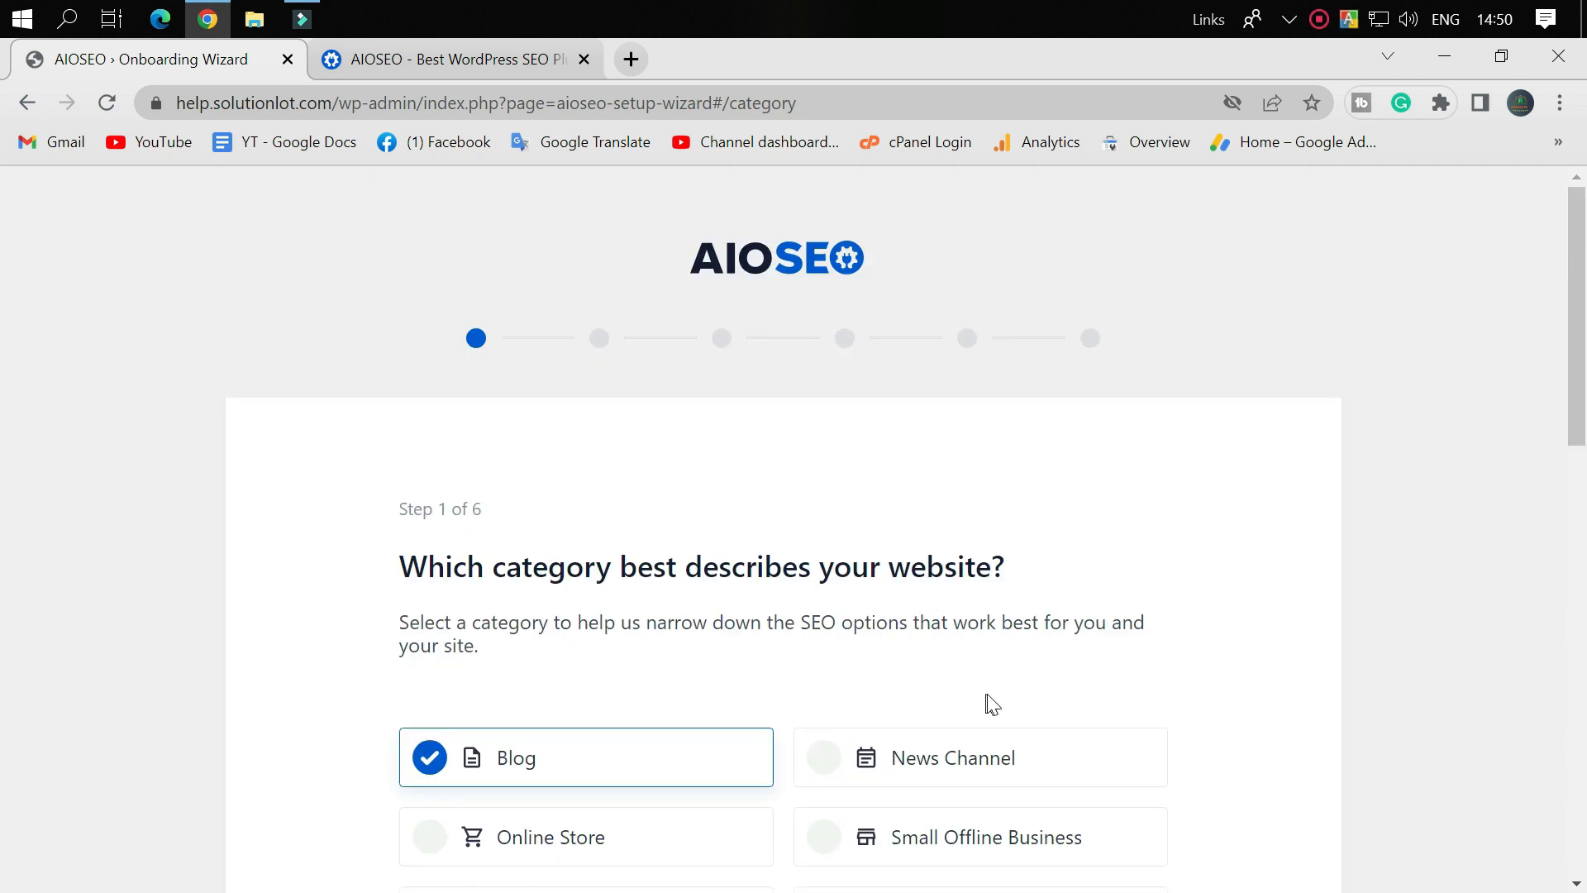
scroll(982, 758, "down", 3)
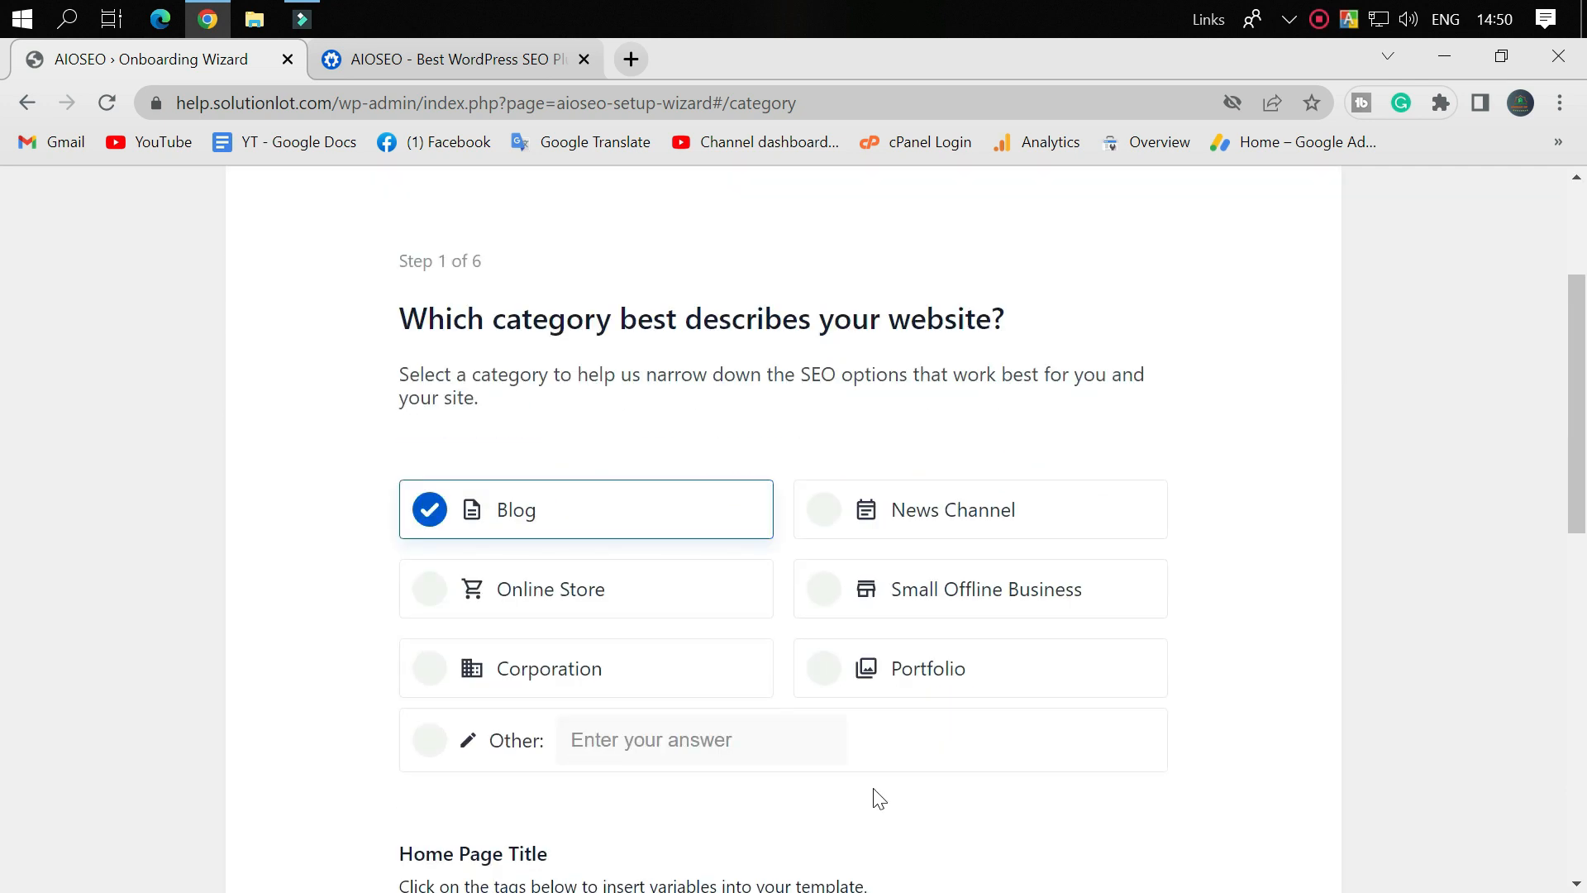
scroll(874, 797, "up", 1)
scroll(1059, 827, "up", 2)
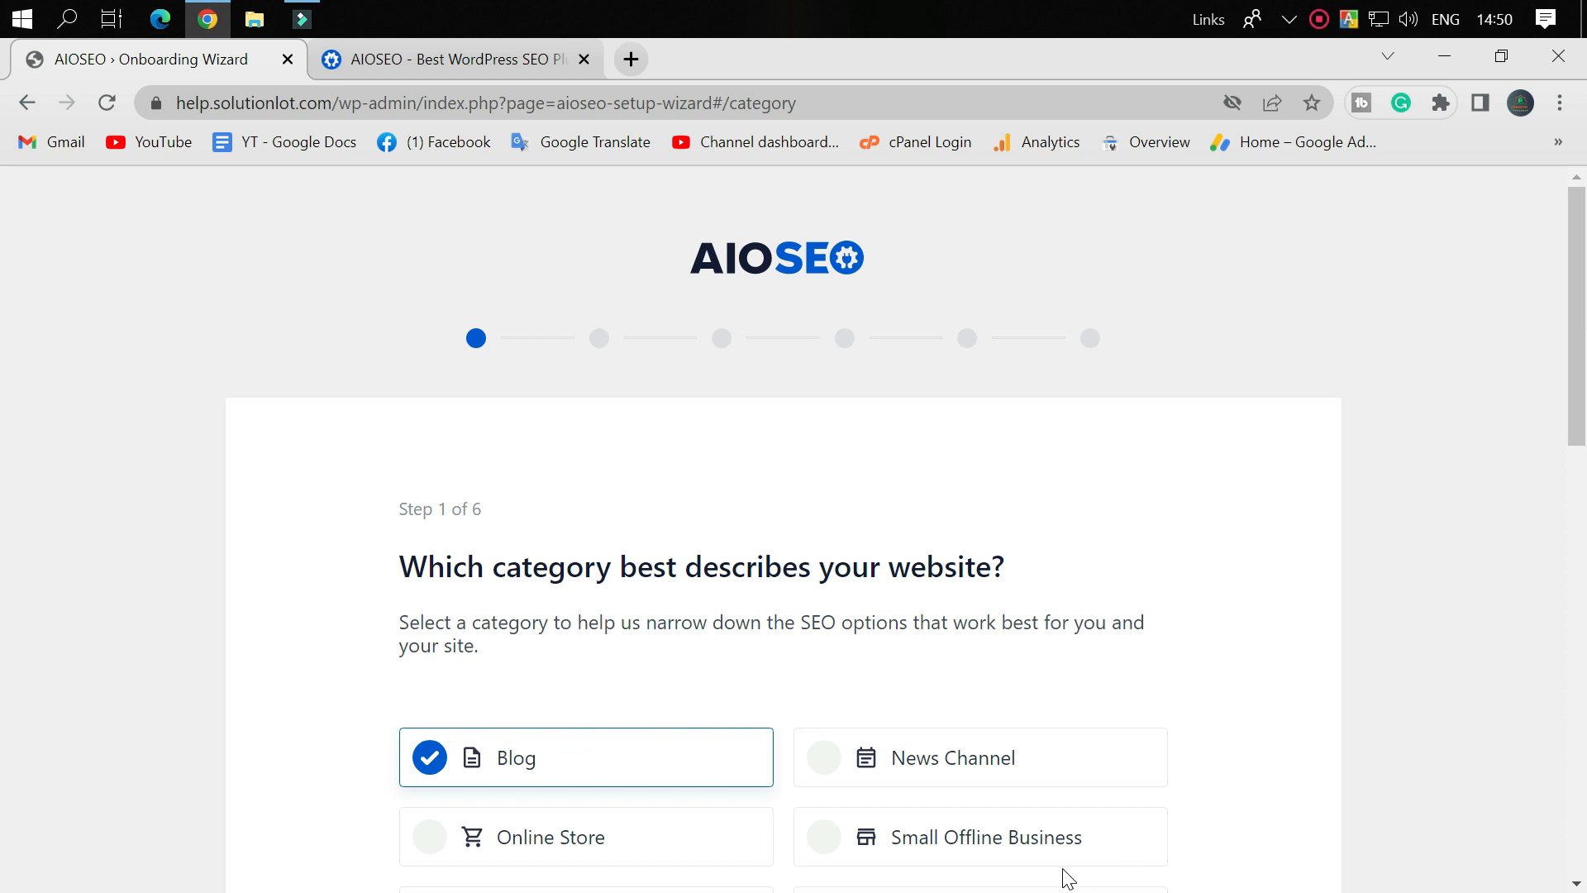
scroll(1464, 876, "down", 3)
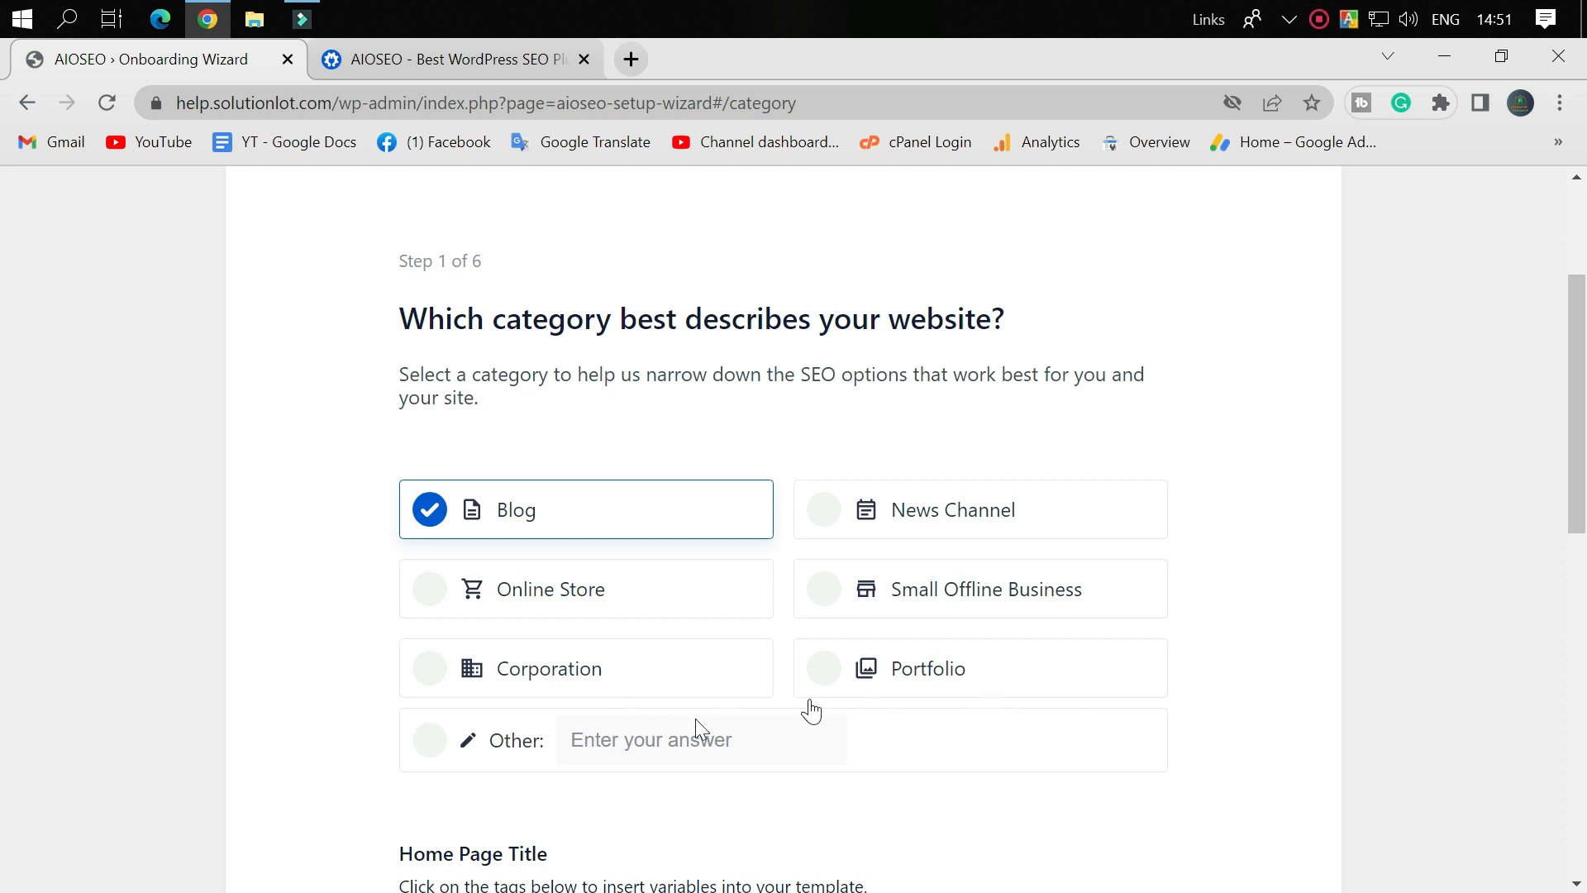
left_click(631, 742)
scroll(655, 524, "down", 5)
left_click_drag(387, 490, 589, 493)
left_click(342, 491)
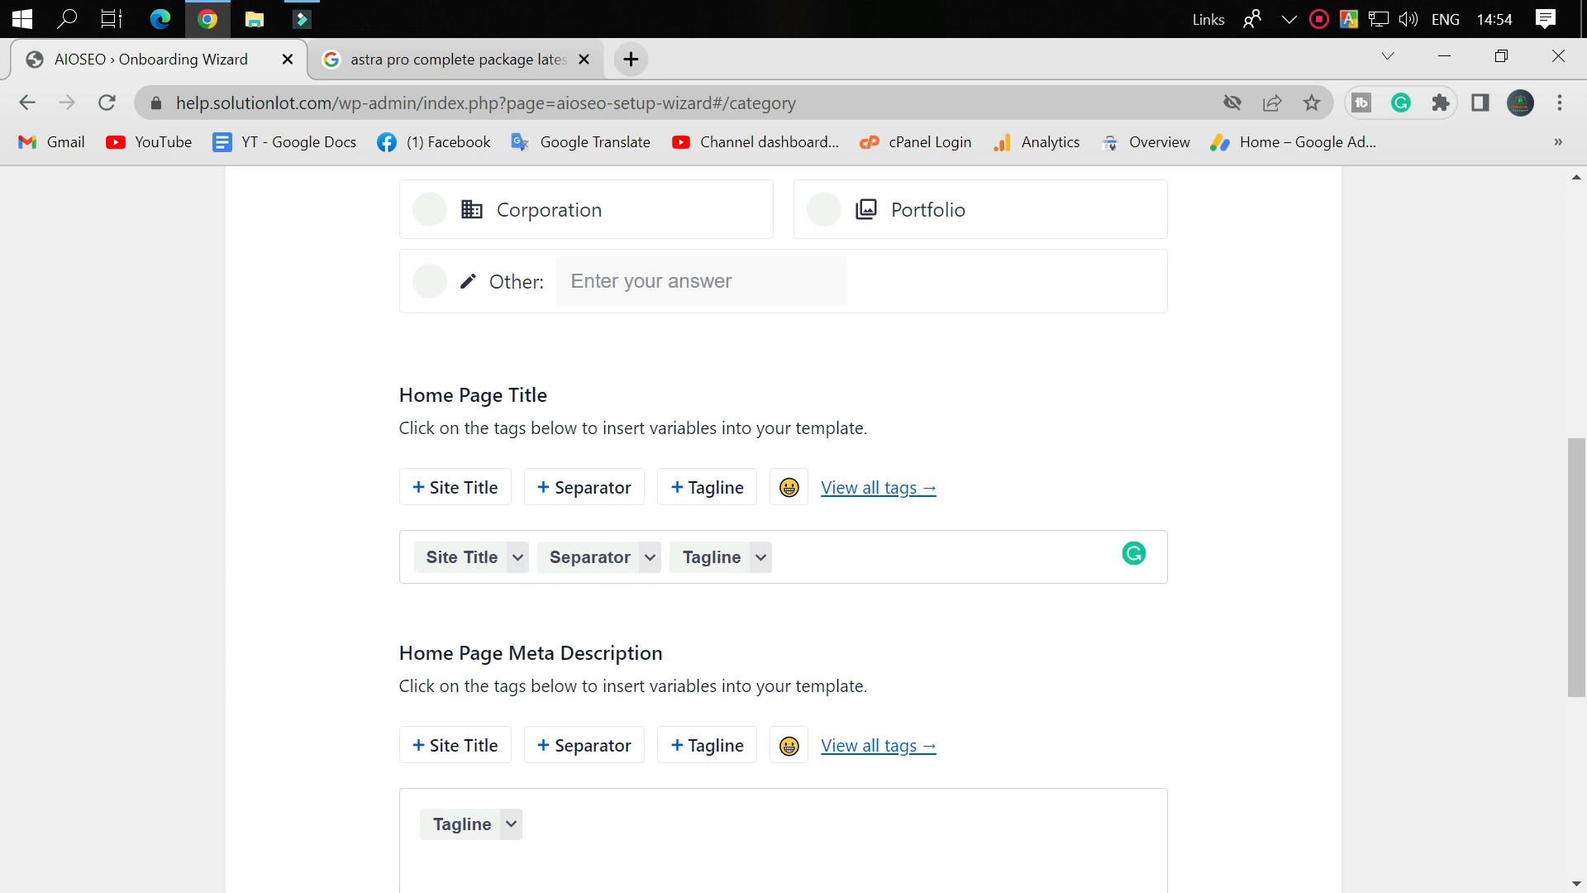
left_click(361, 560)
scroll(784, 529, "down", 2)
scroll(554, 616, "down", 3)
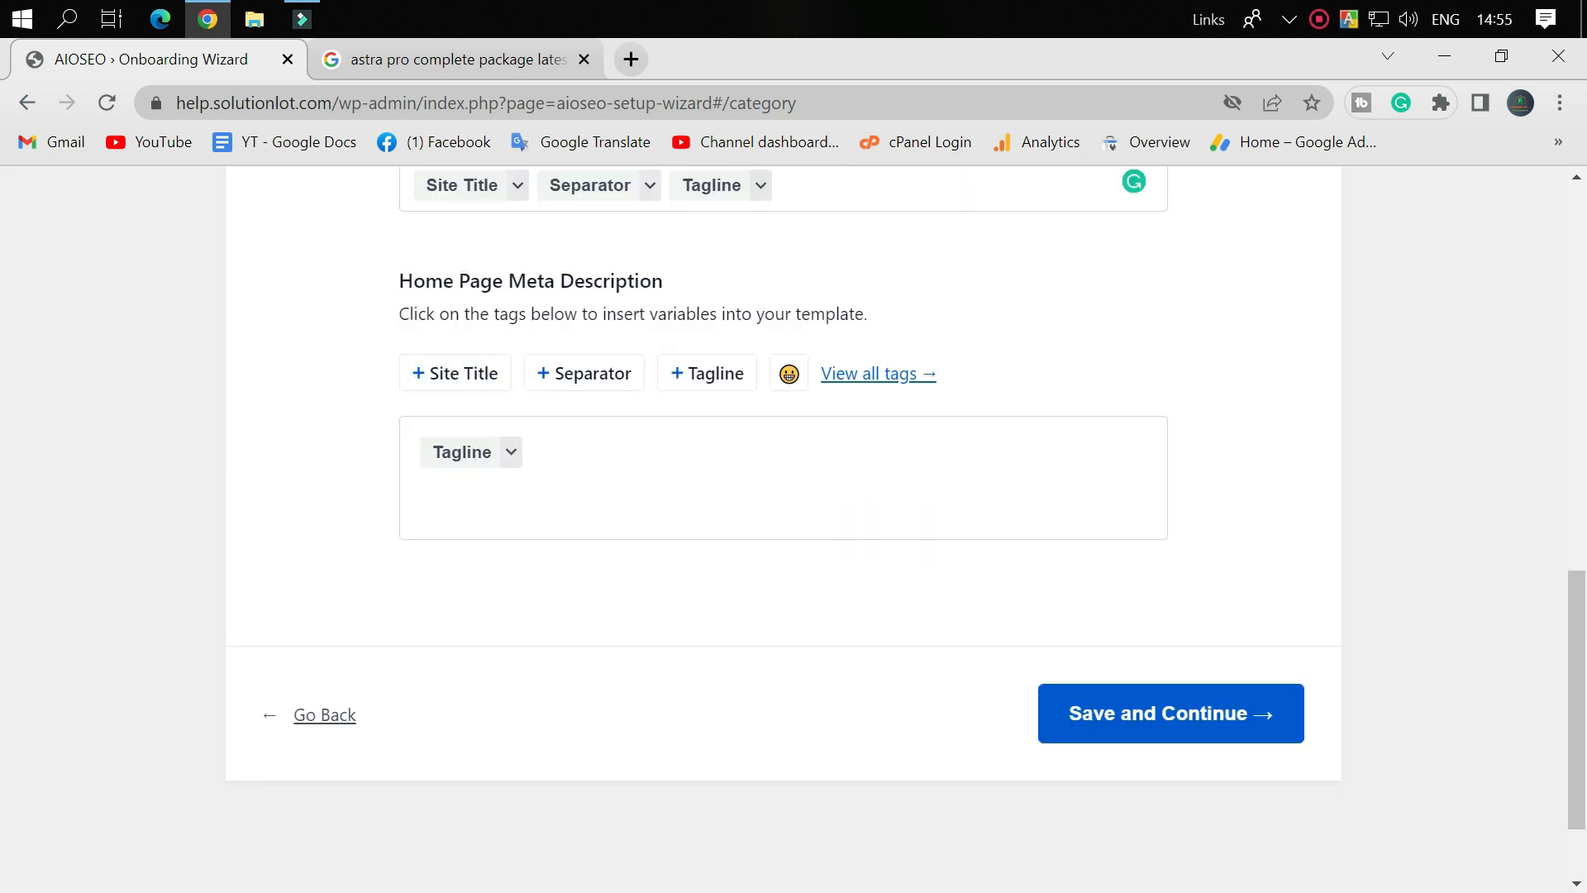
Step: Add the Separator and Site Title tags after Tagline in the Home Page Meta Description, then save and continue
left_click(566, 382)
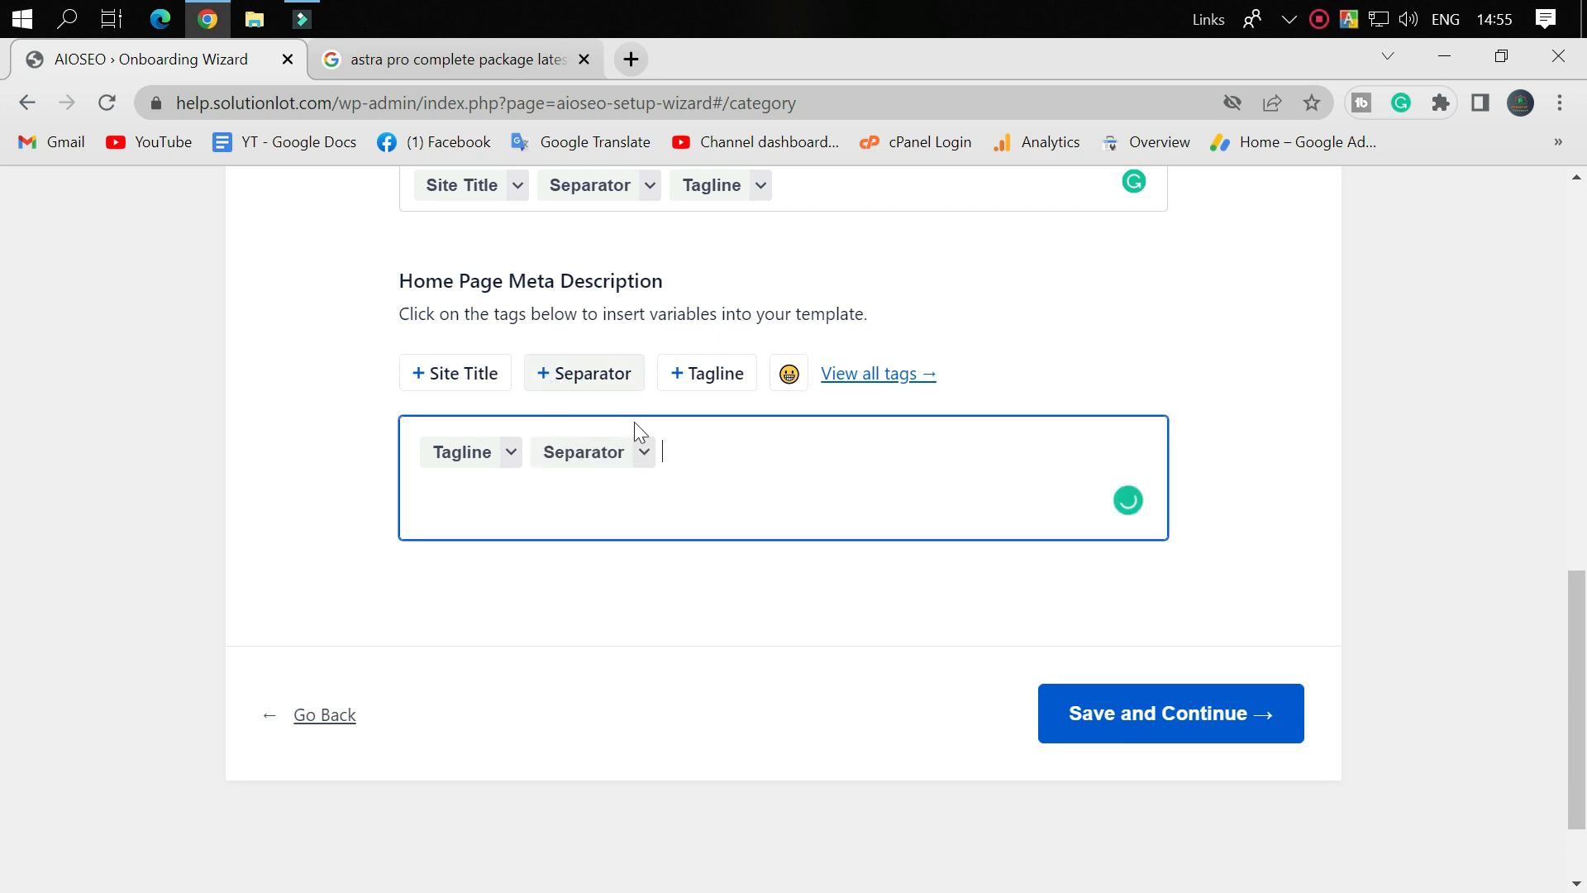
left_click(475, 387)
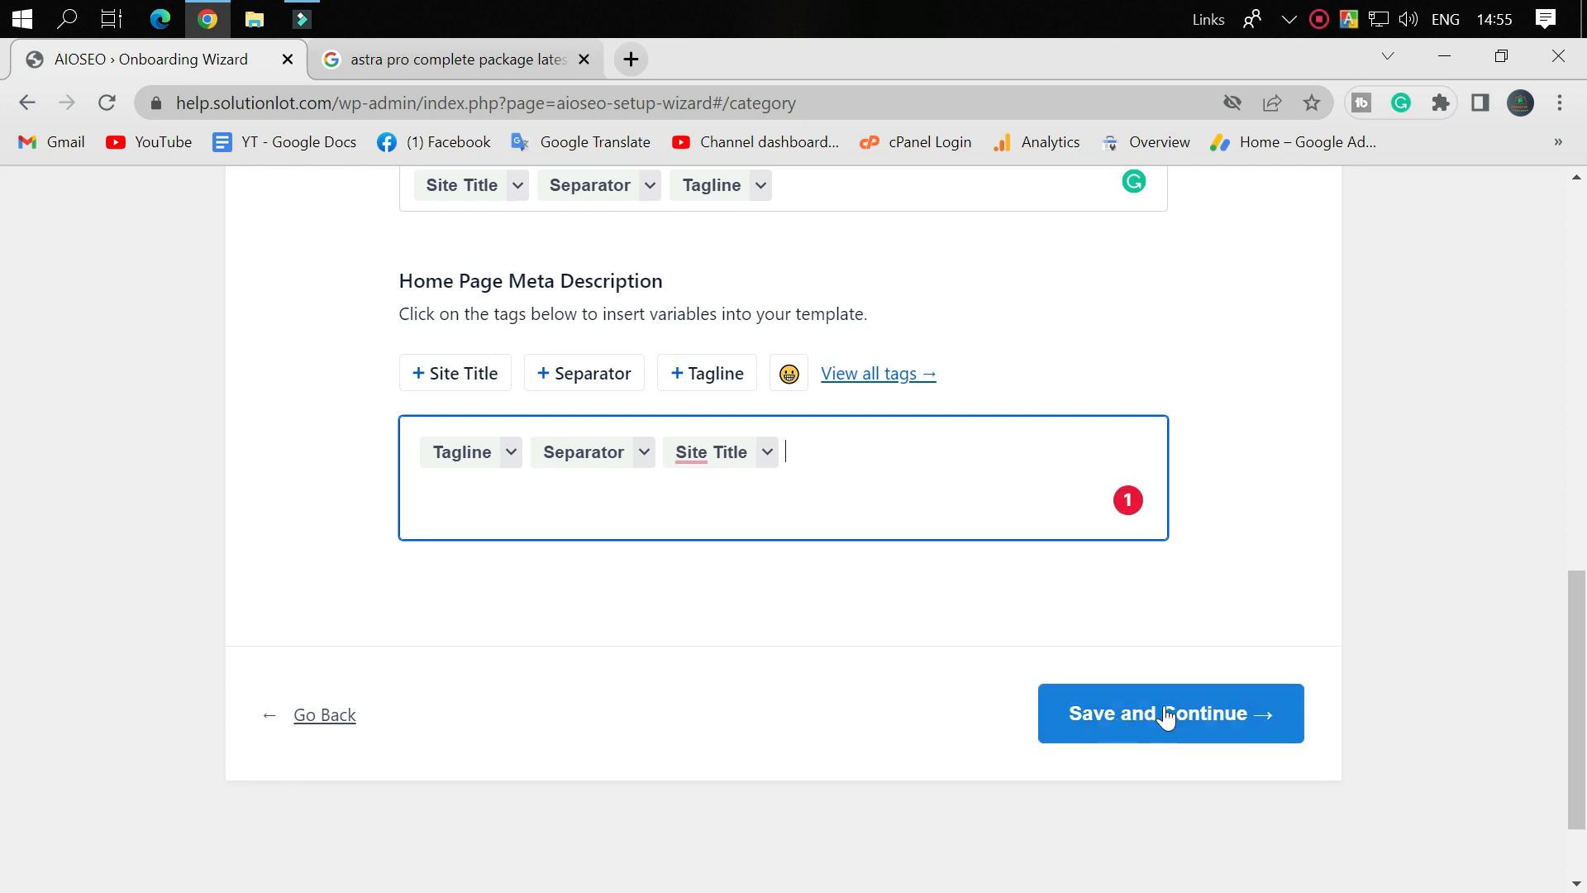
left_click(1223, 716)
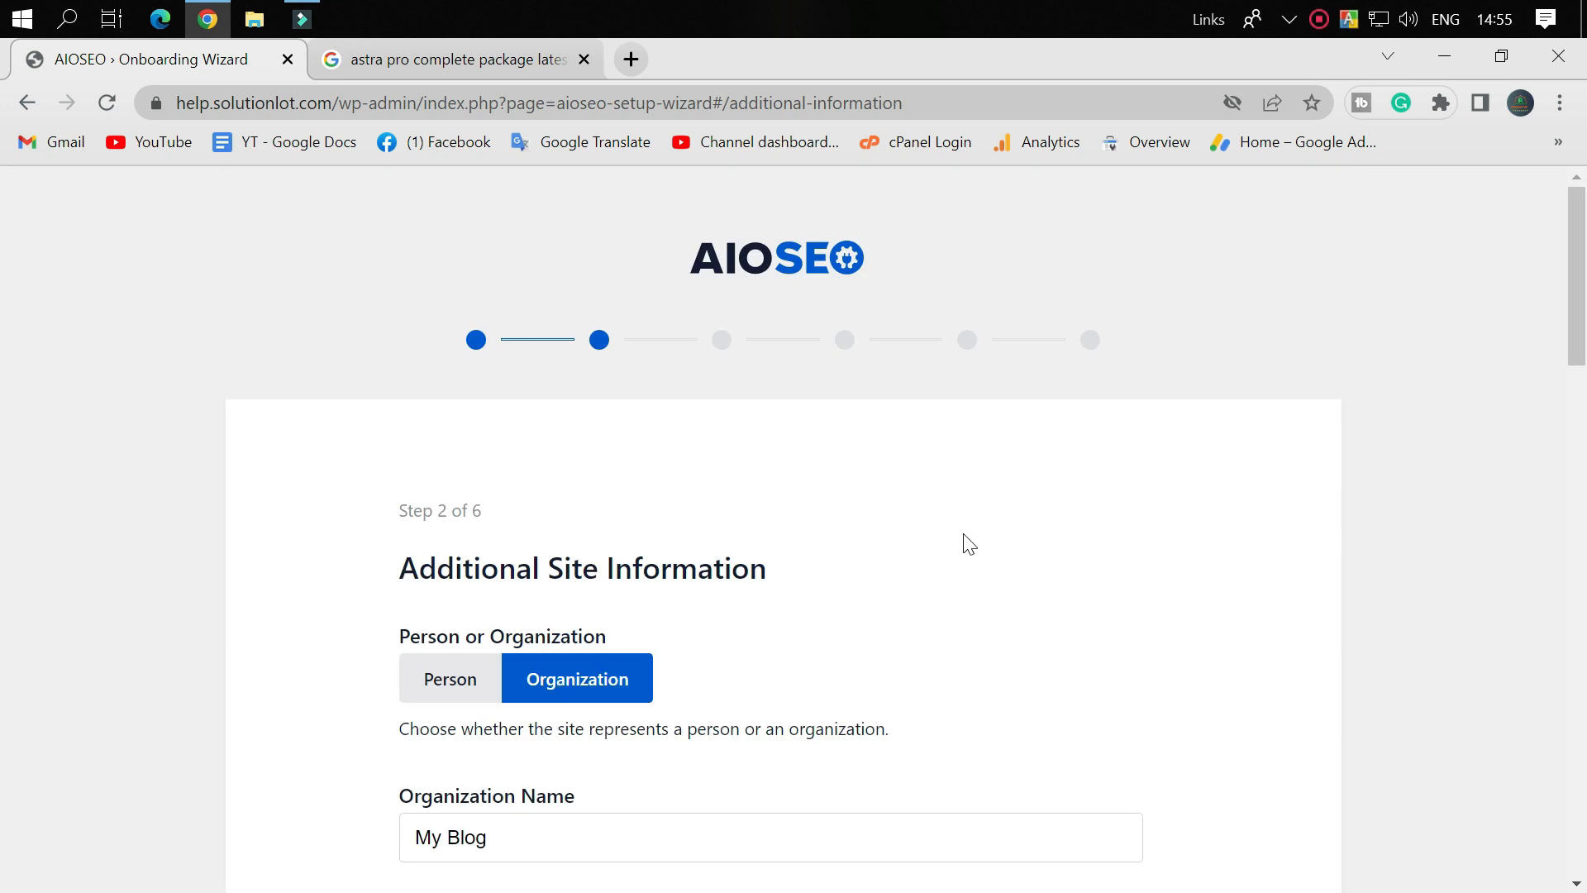
Step: Set the site to represent a Person instead of an Organization and choose the admin user as that person
scroll(767, 442, "down", 3)
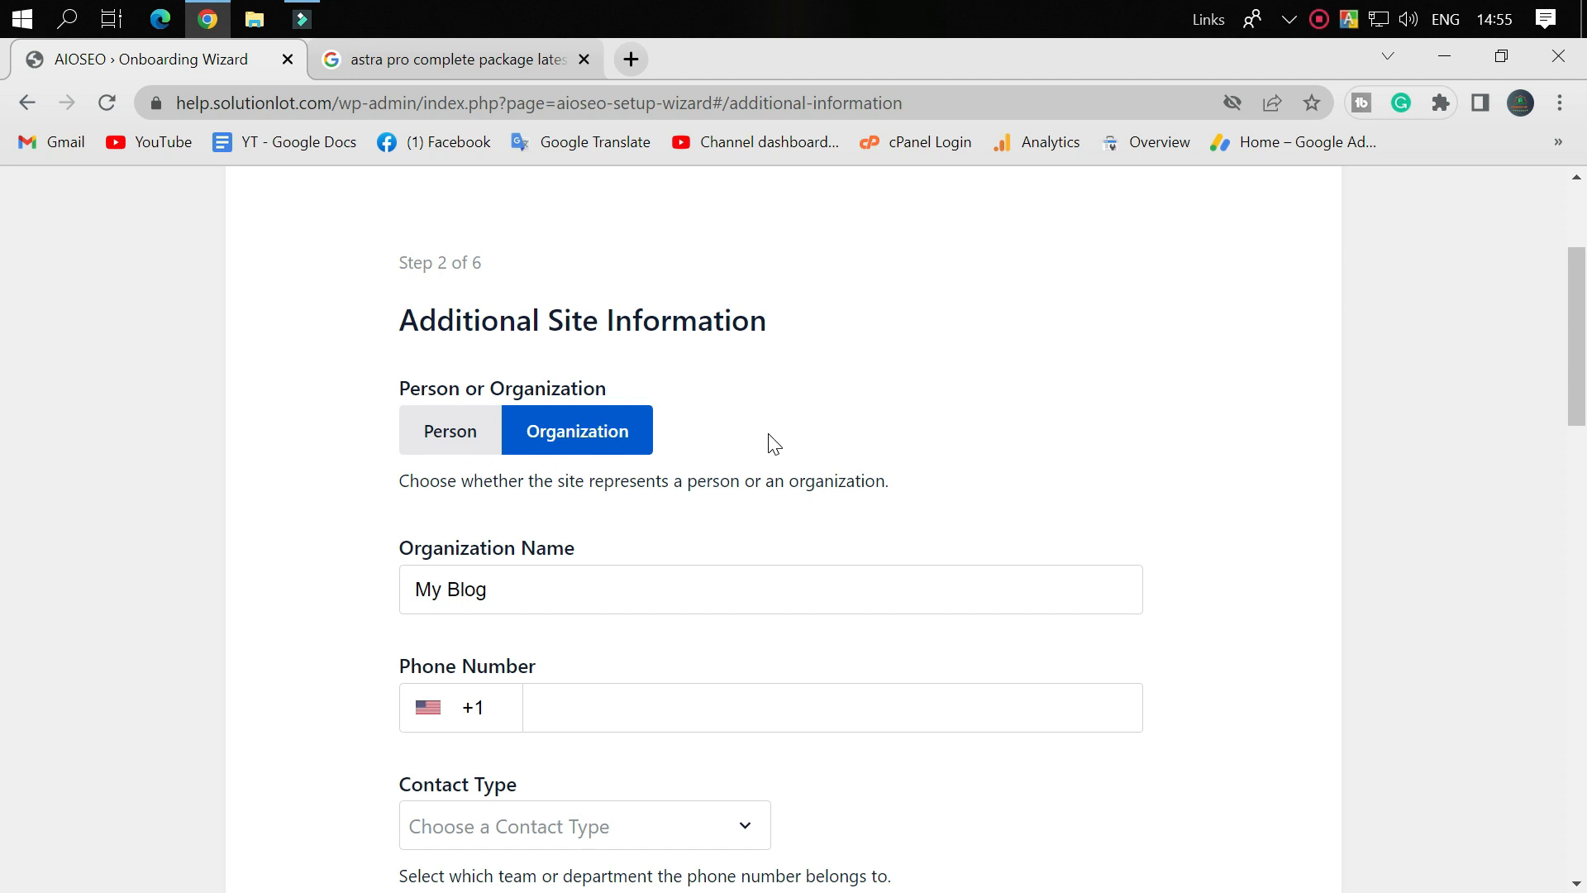
right_click(587, 436)
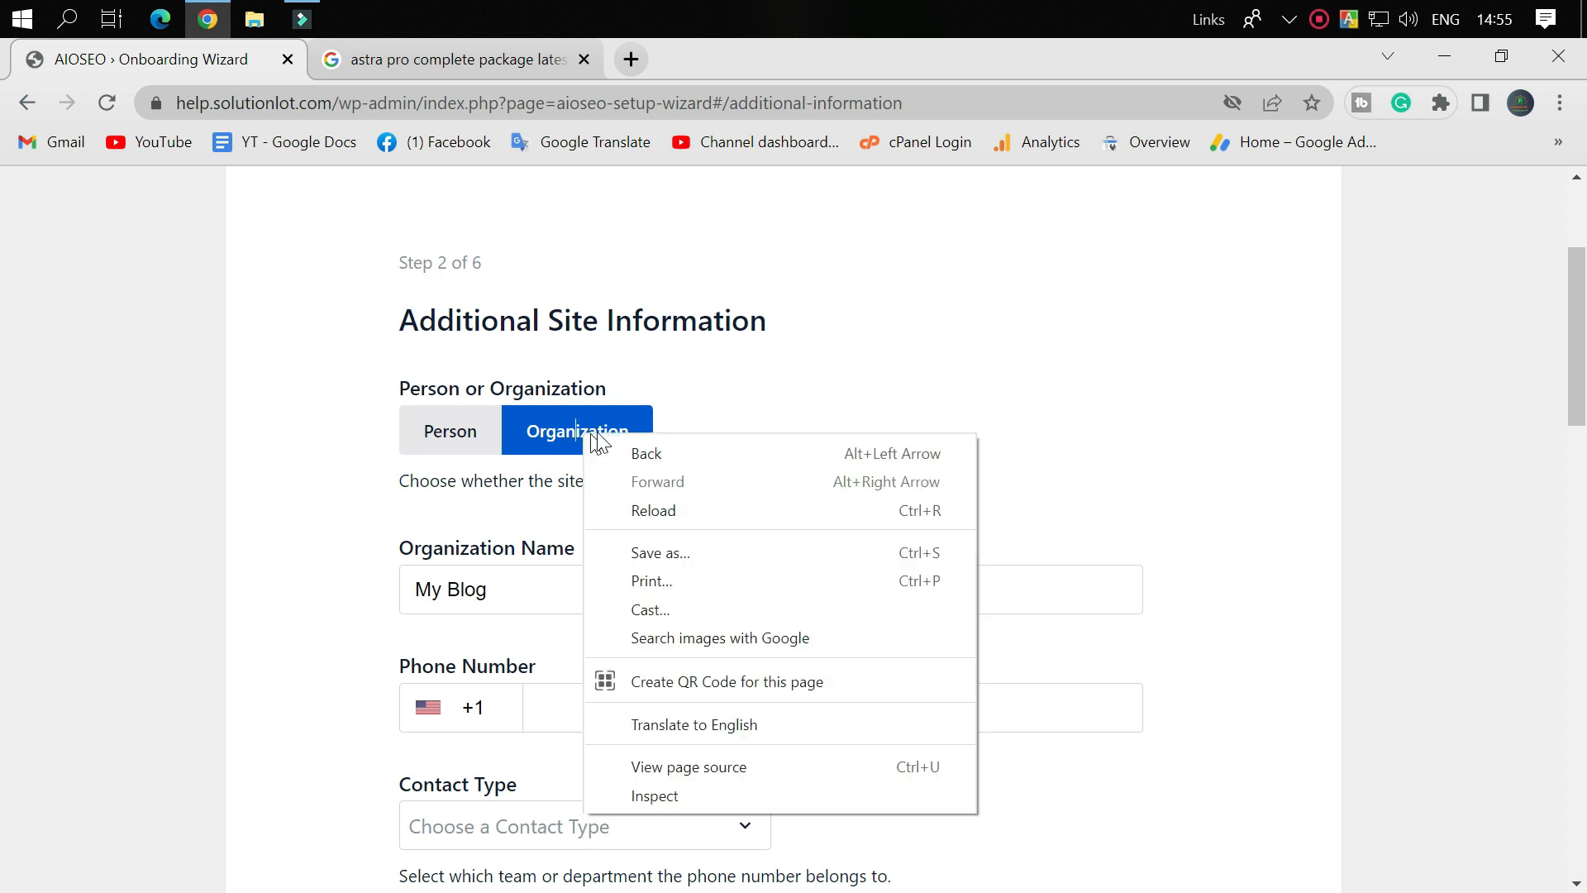
left_click(800, 392)
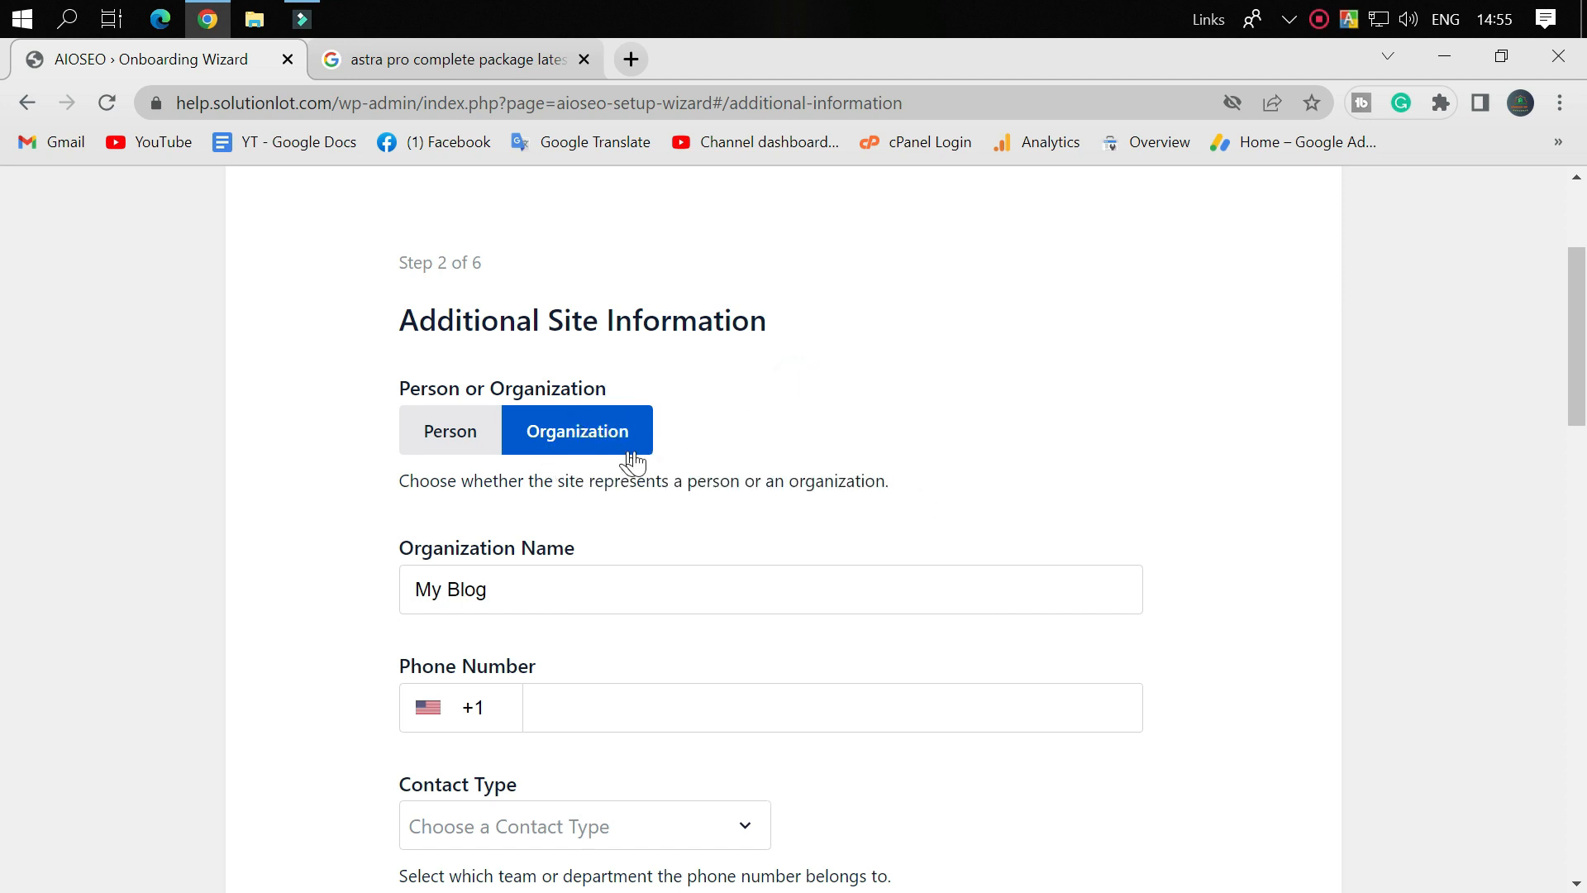
scroll(609, 657, "down", 1)
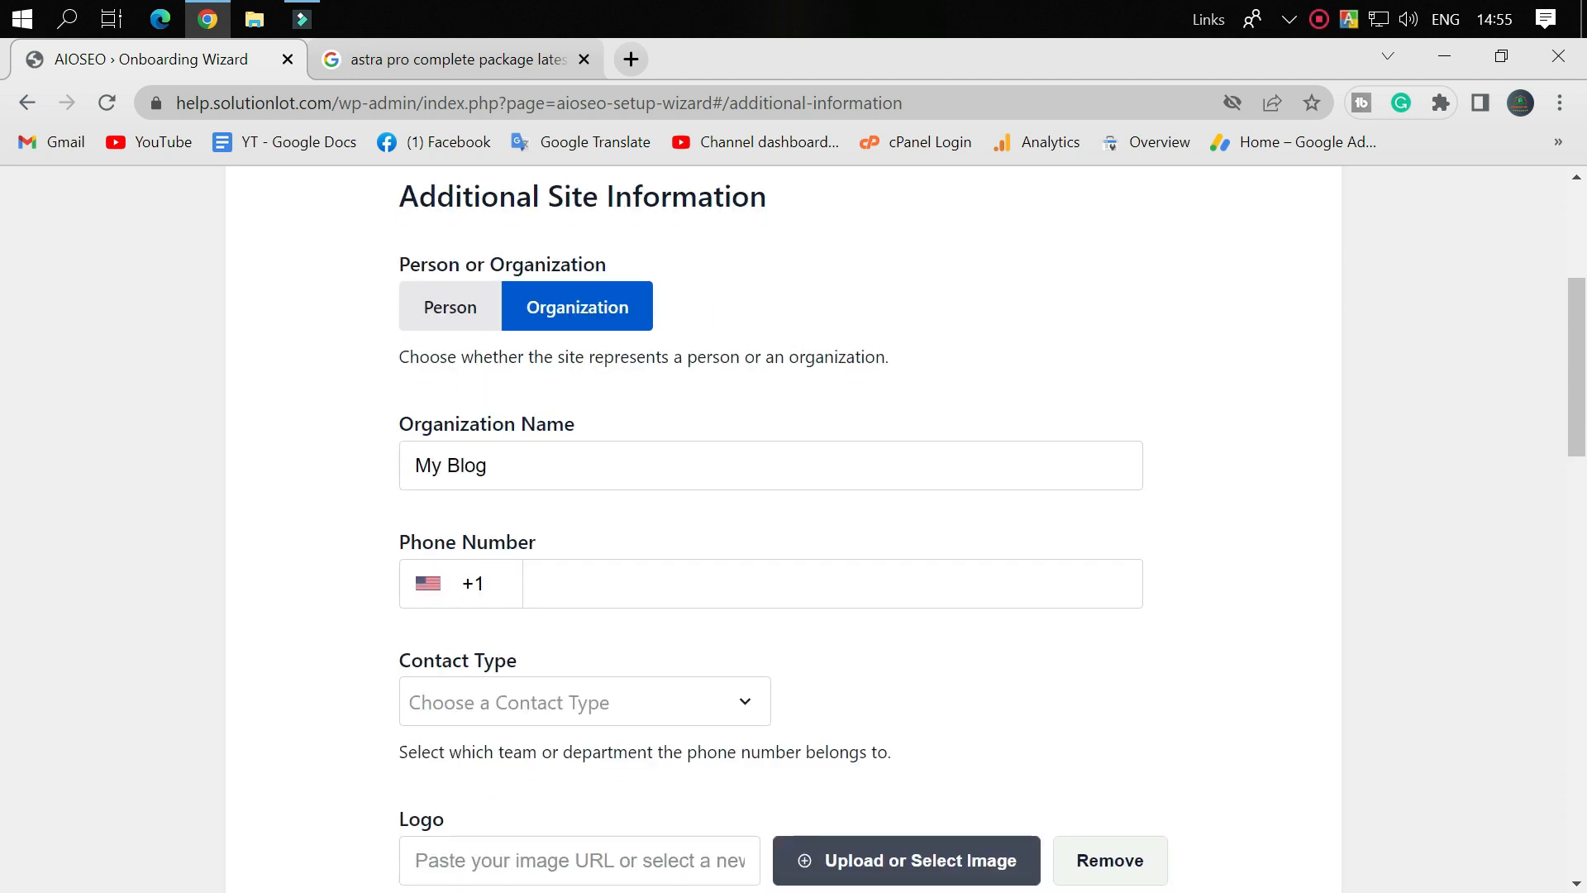
left_click(451, 307)
left_click(530, 472)
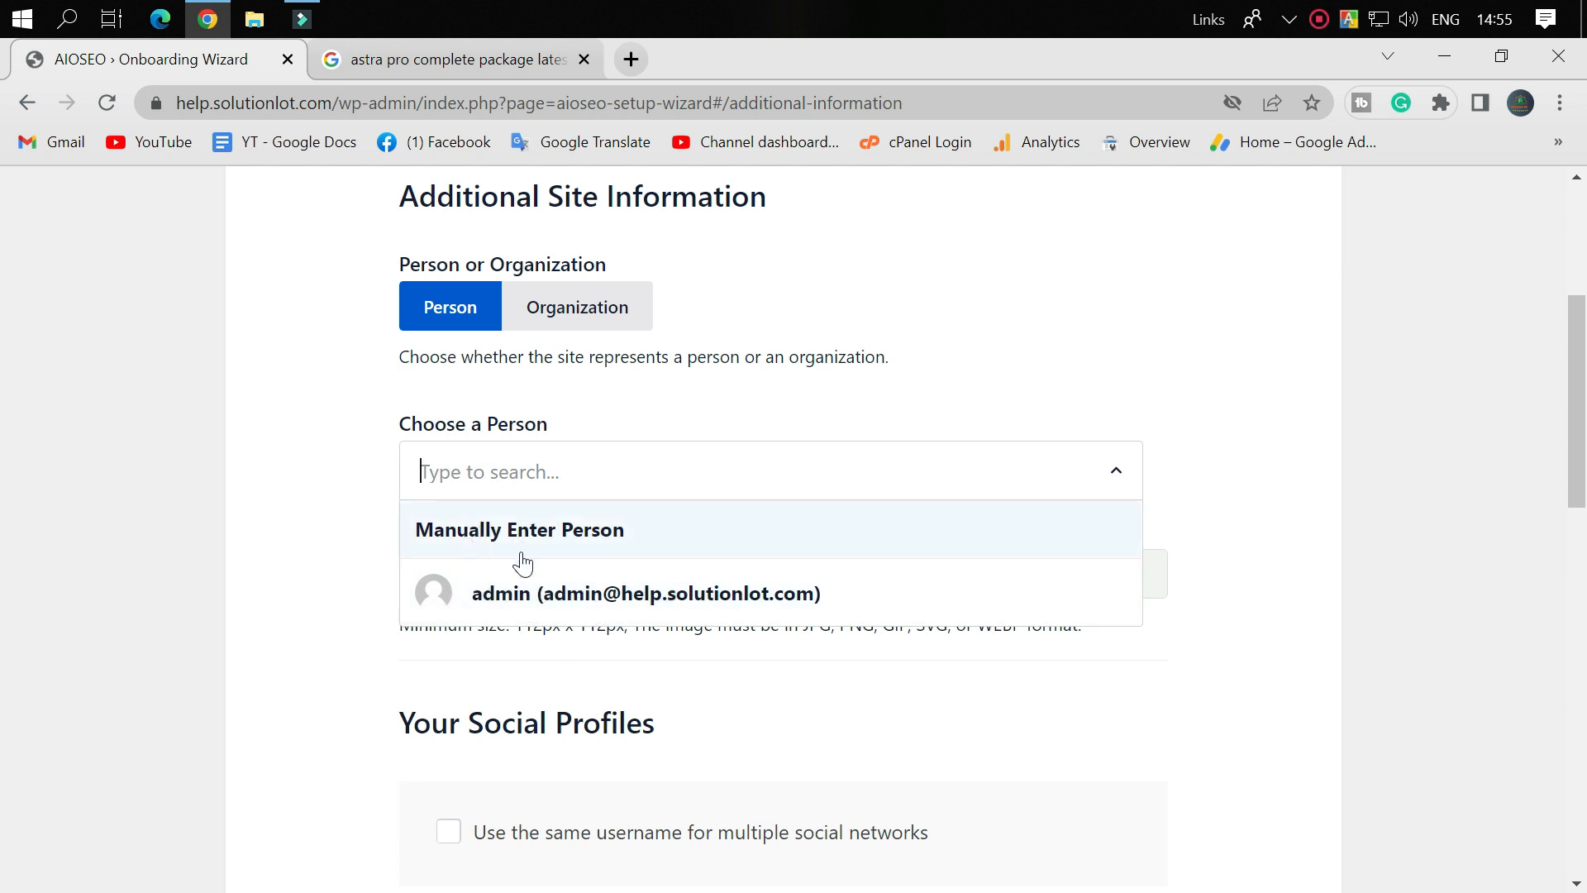
left_click(670, 596)
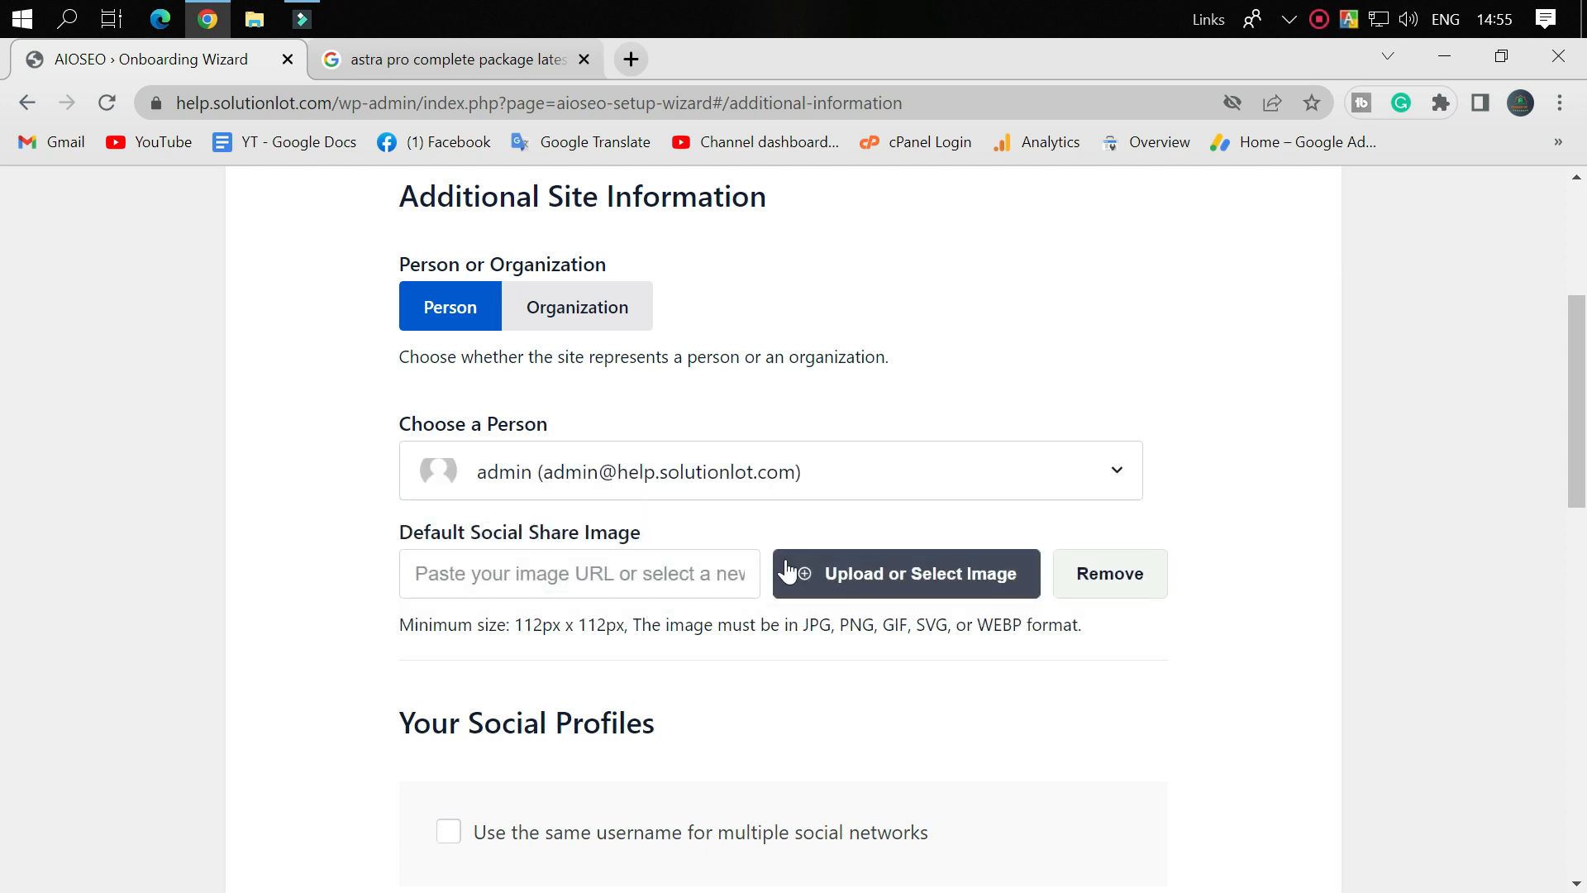
Step: Leave all social profile URLs blank, then save the additional site information and continue
scroll(557, 538, "down", 7)
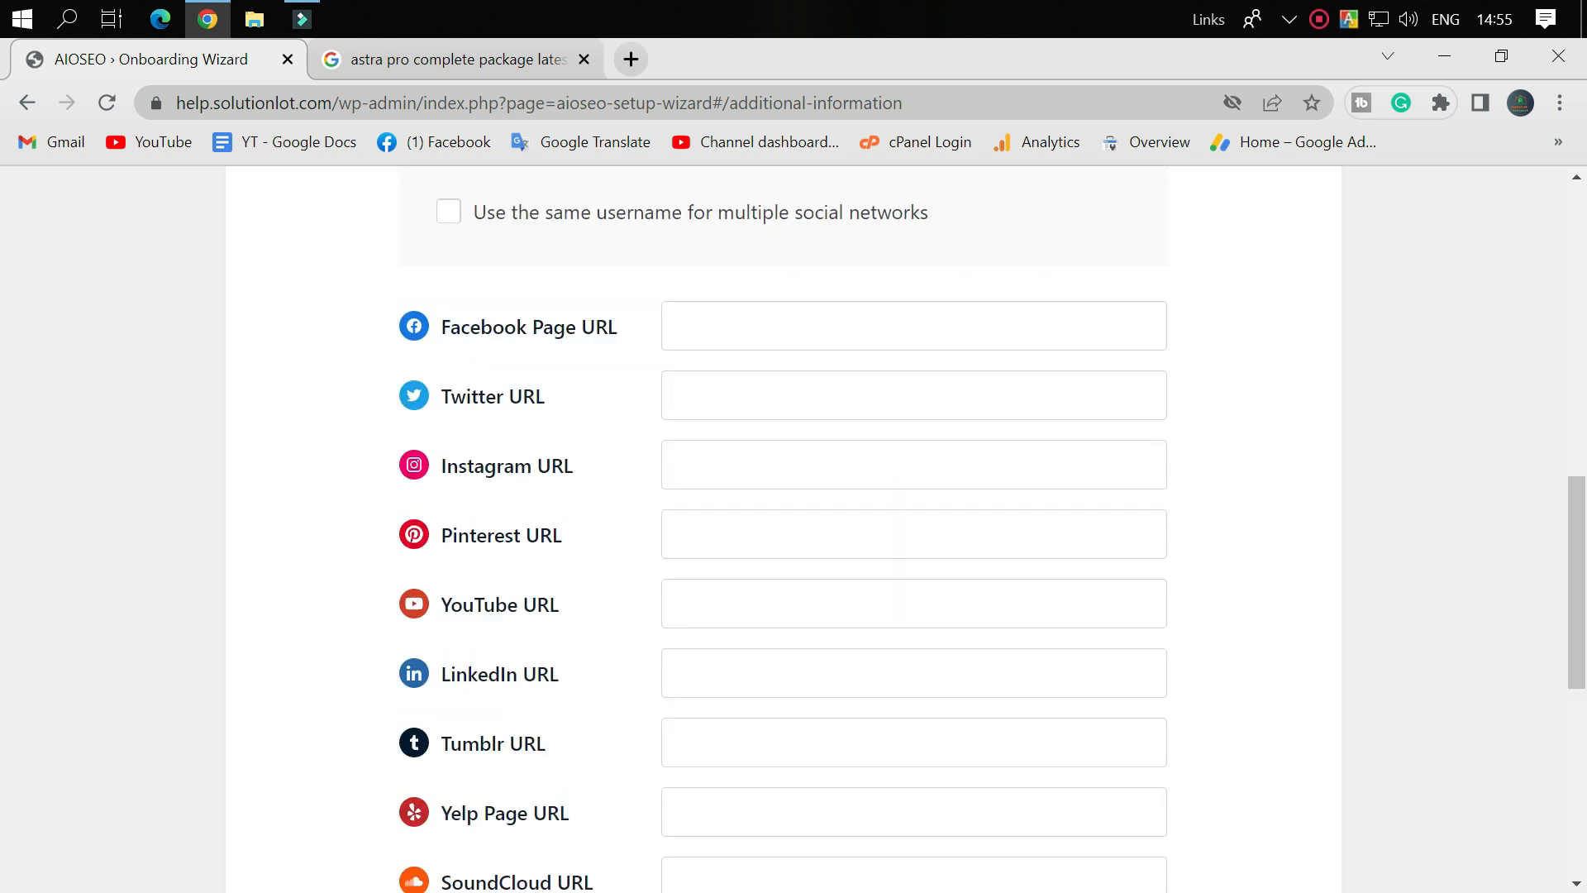
scroll(549, 623, "up", 3)
scroll(603, 624, "down", 2)
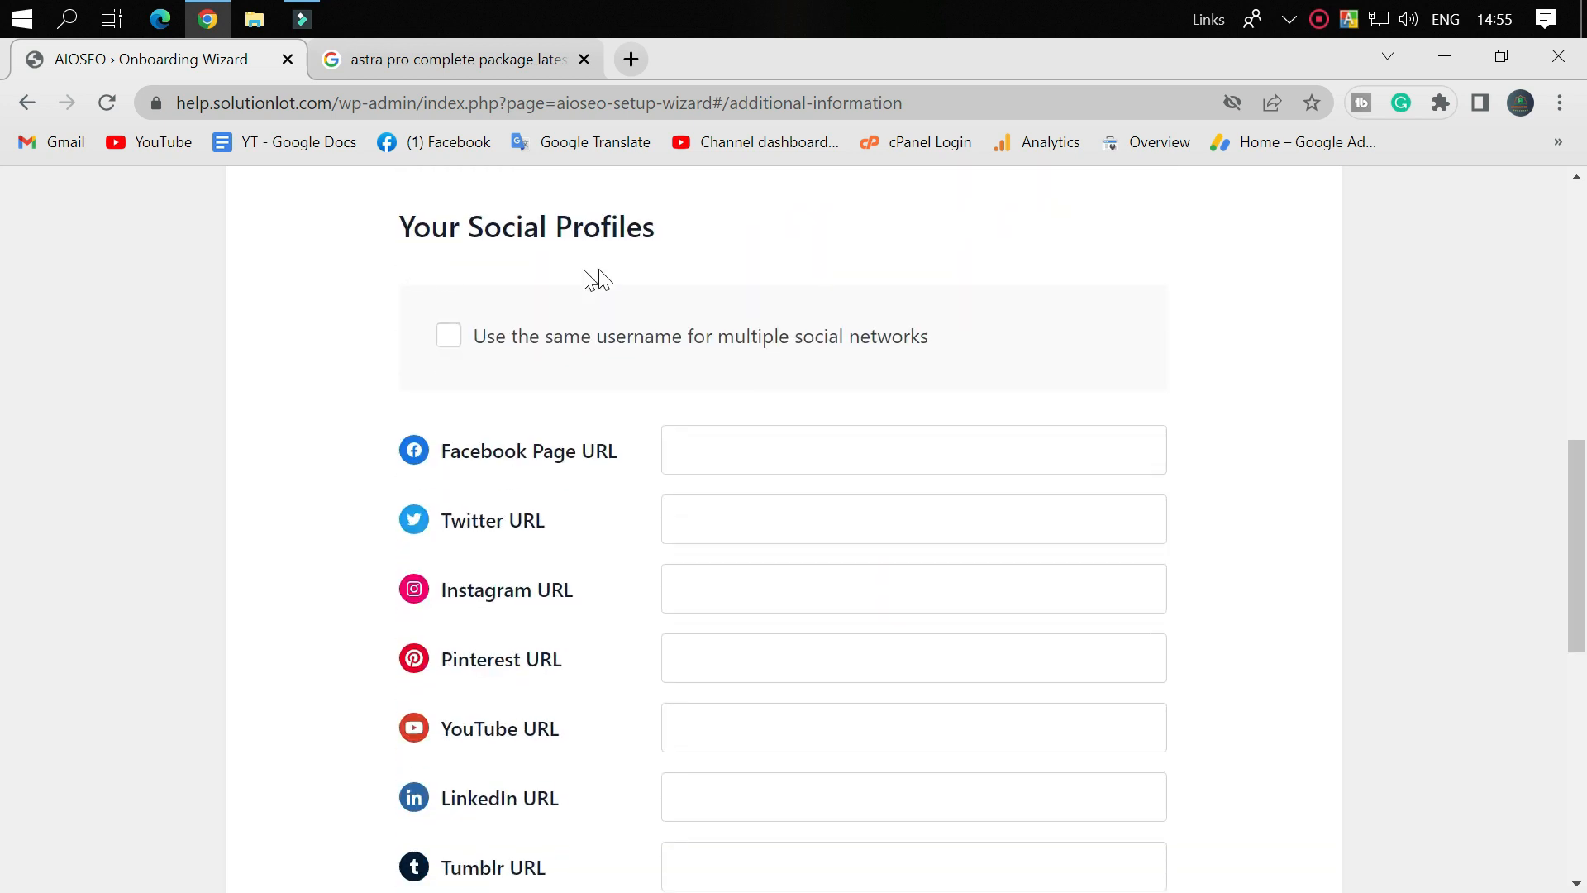
scroll(538, 450, "down", 2)
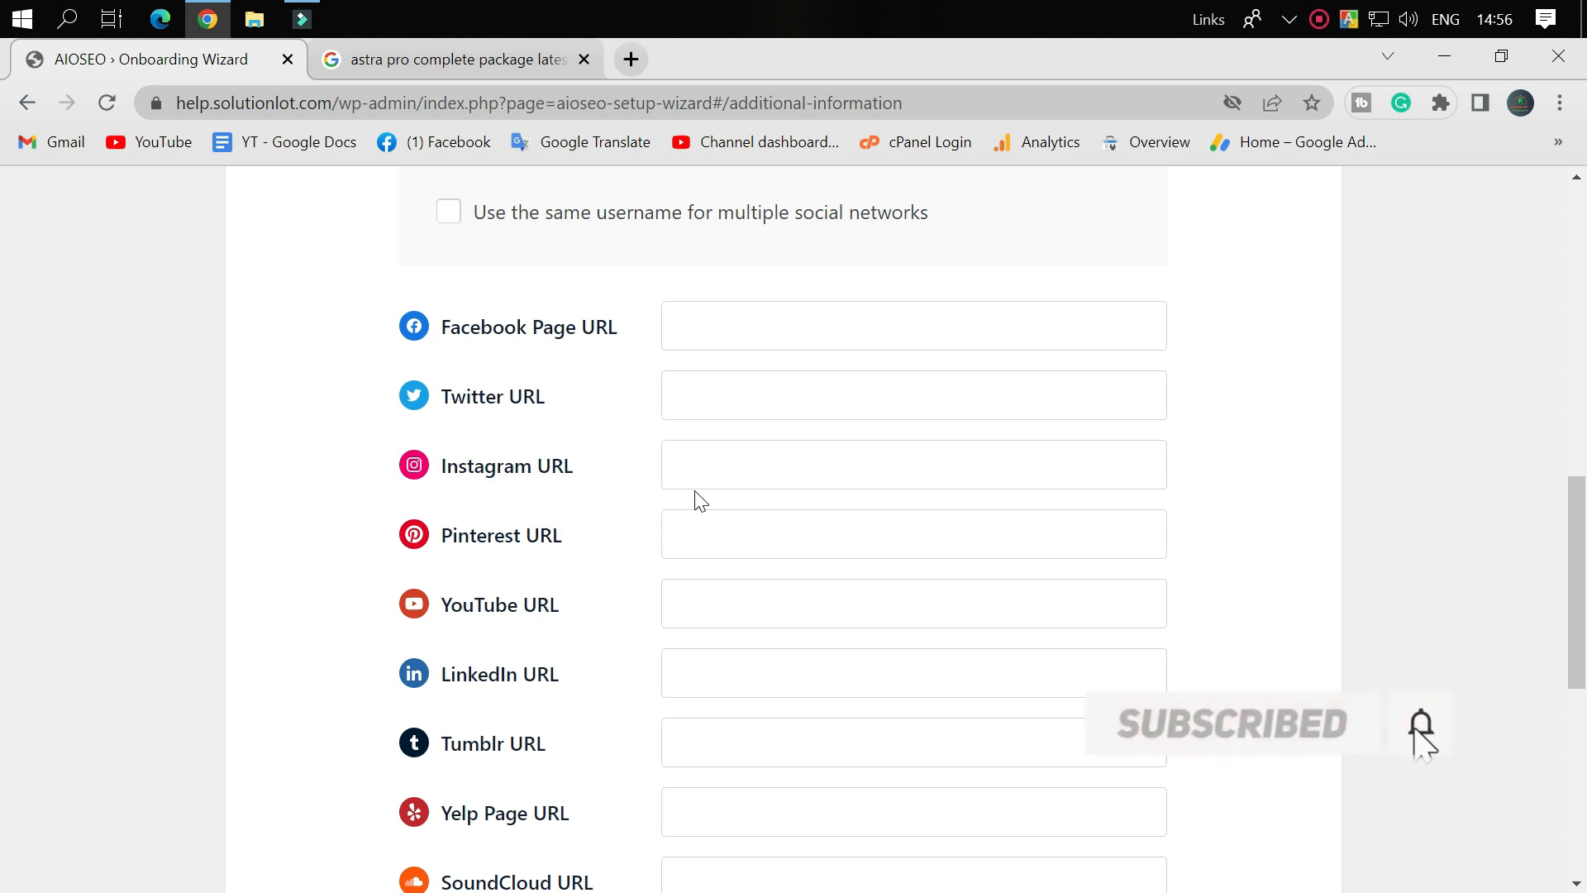
scroll(716, 493, "down", 3)
scroll(715, 493, "up", 4)
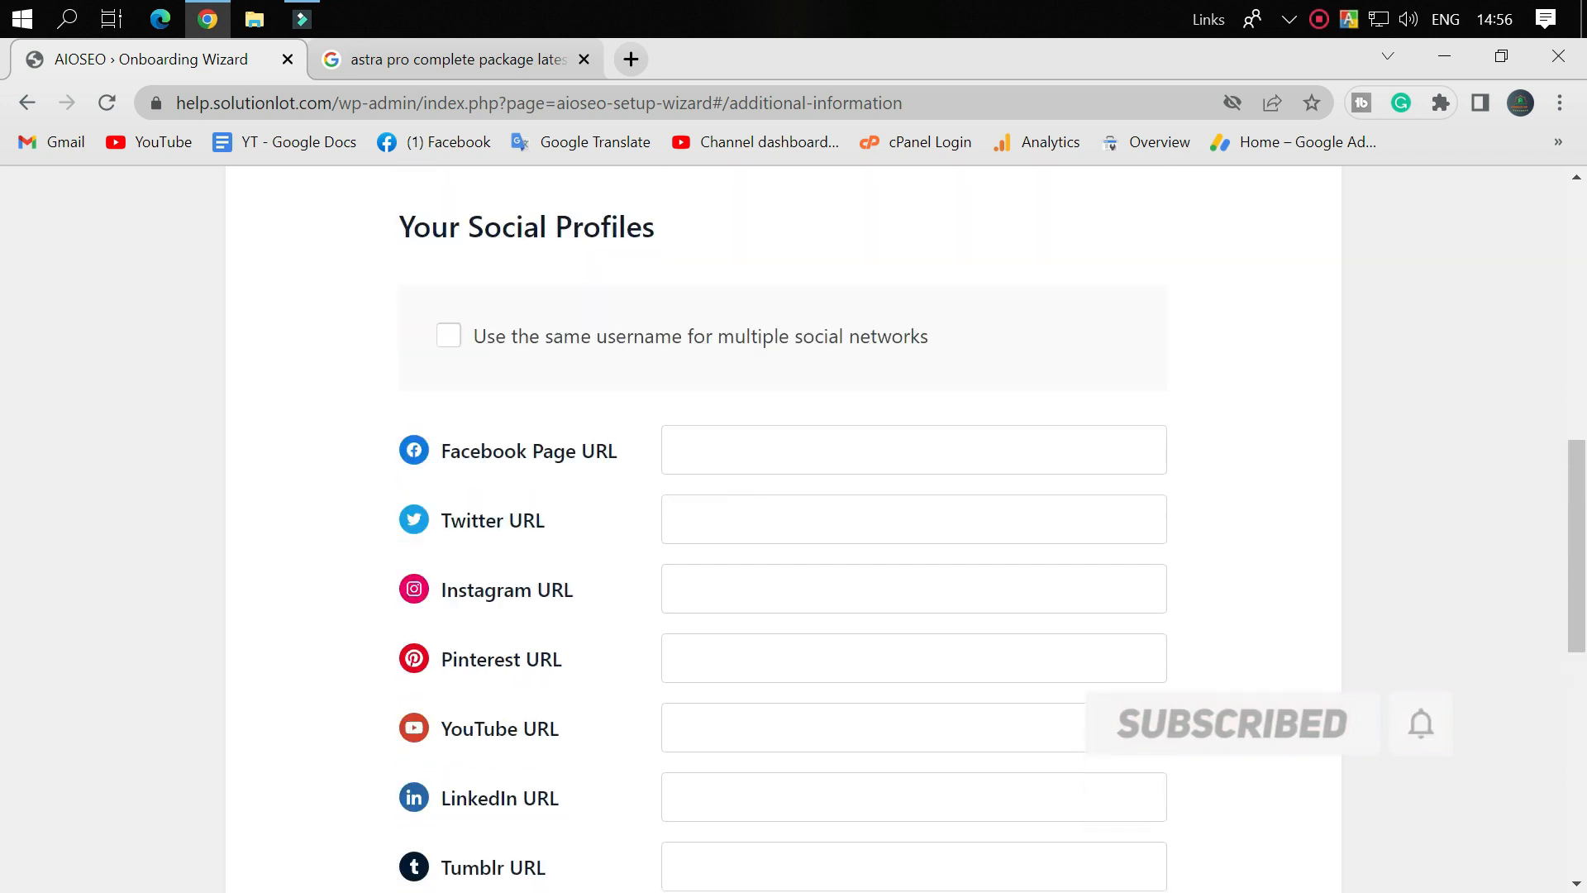
left_click(784, 449)
left_click(335, 393)
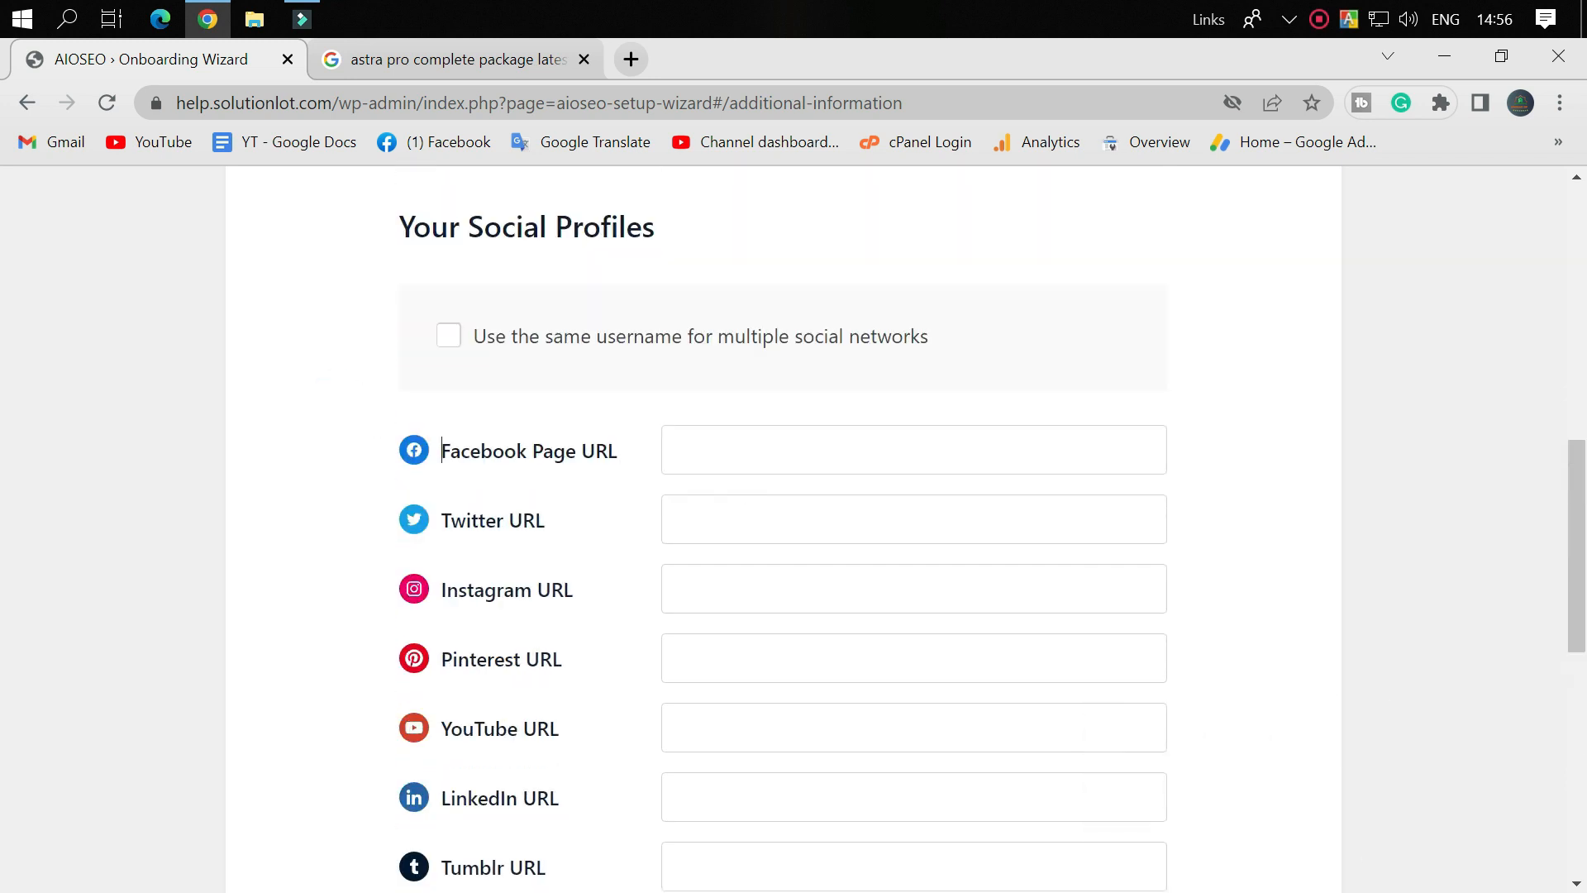
scroll(335, 393, "down", 5)
scroll(822, 513, "down", 5)
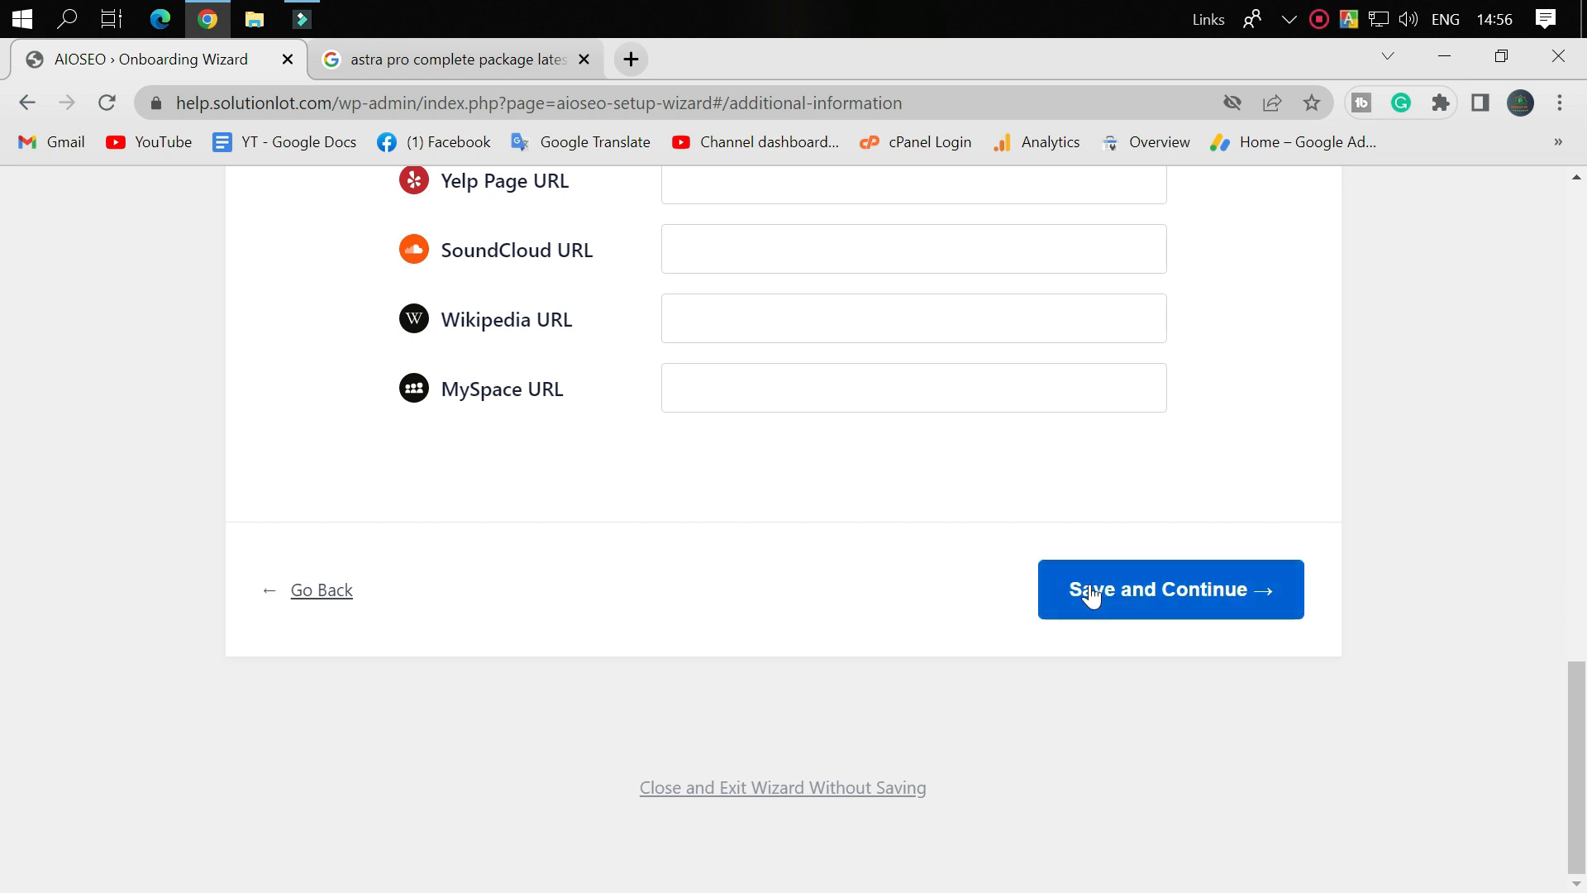
left_click(1114, 601)
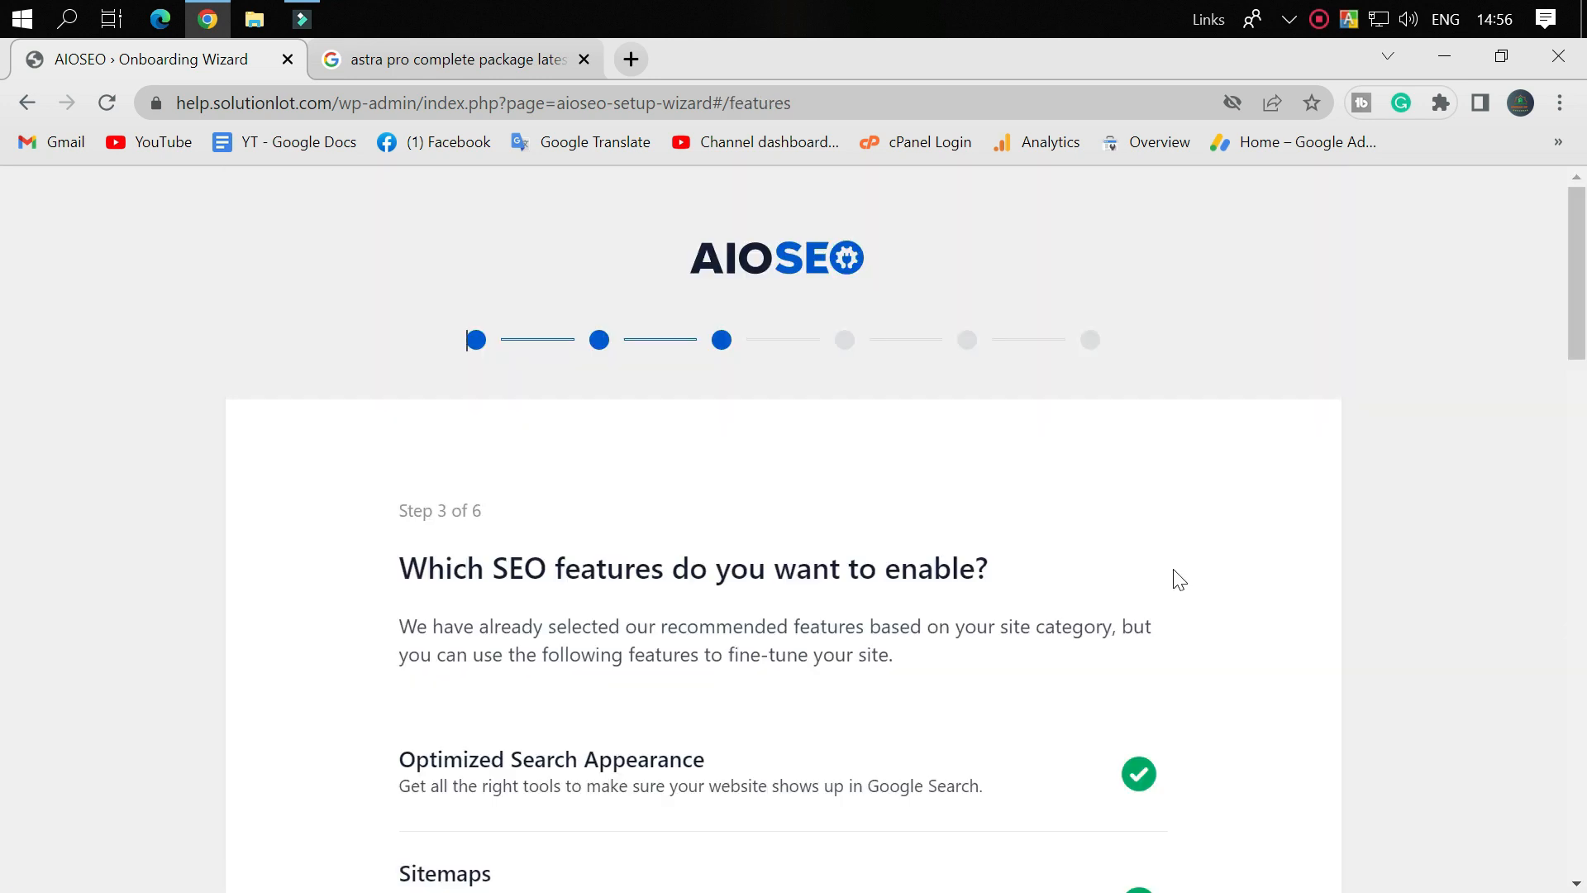
Step: Examine the Optimized Search Appearance and Sitemaps descriptions in the list of SEO features
scroll(630, 495, "down", 3)
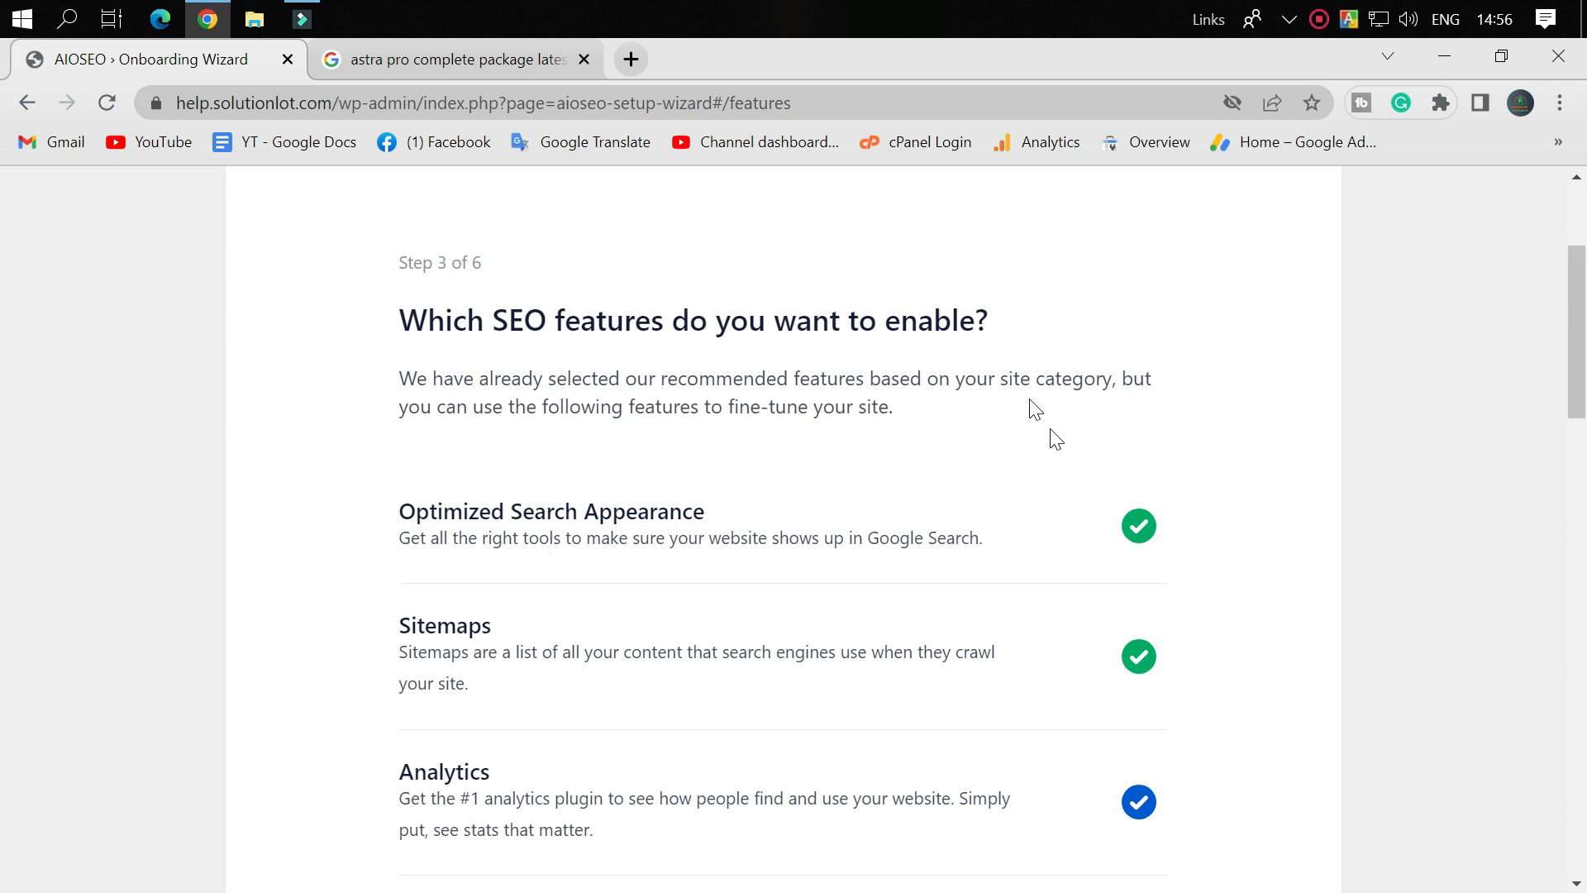
scroll(1041, 438, "down", 1)
scroll(663, 438, "down", 1)
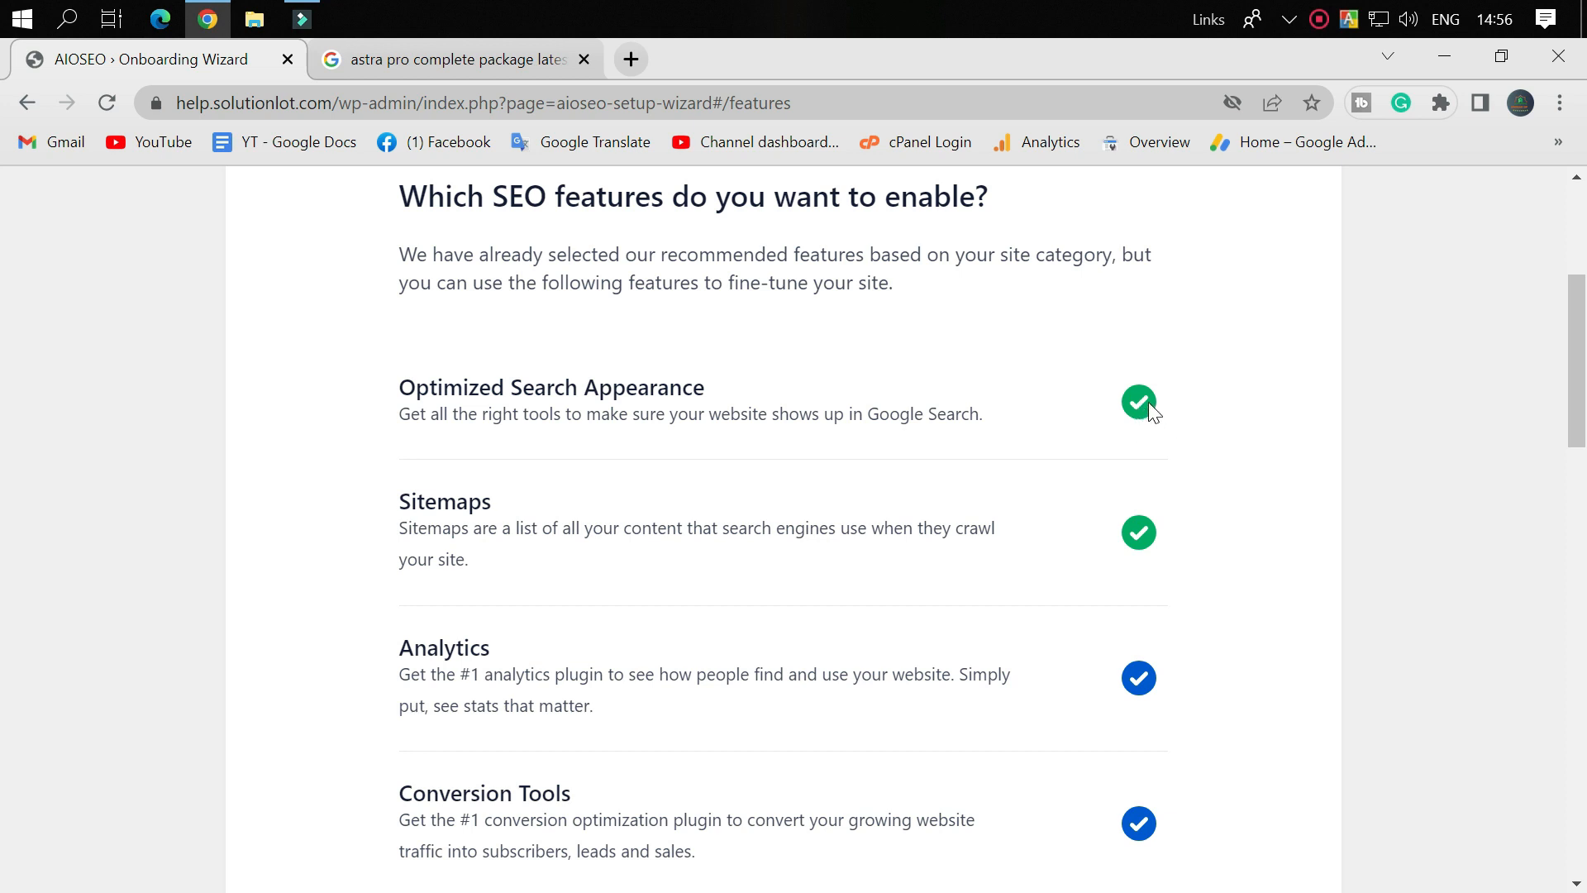
left_click_drag(376, 499, 642, 529)
left_click(319, 525)
left_click_drag(544, 572, 353, 511)
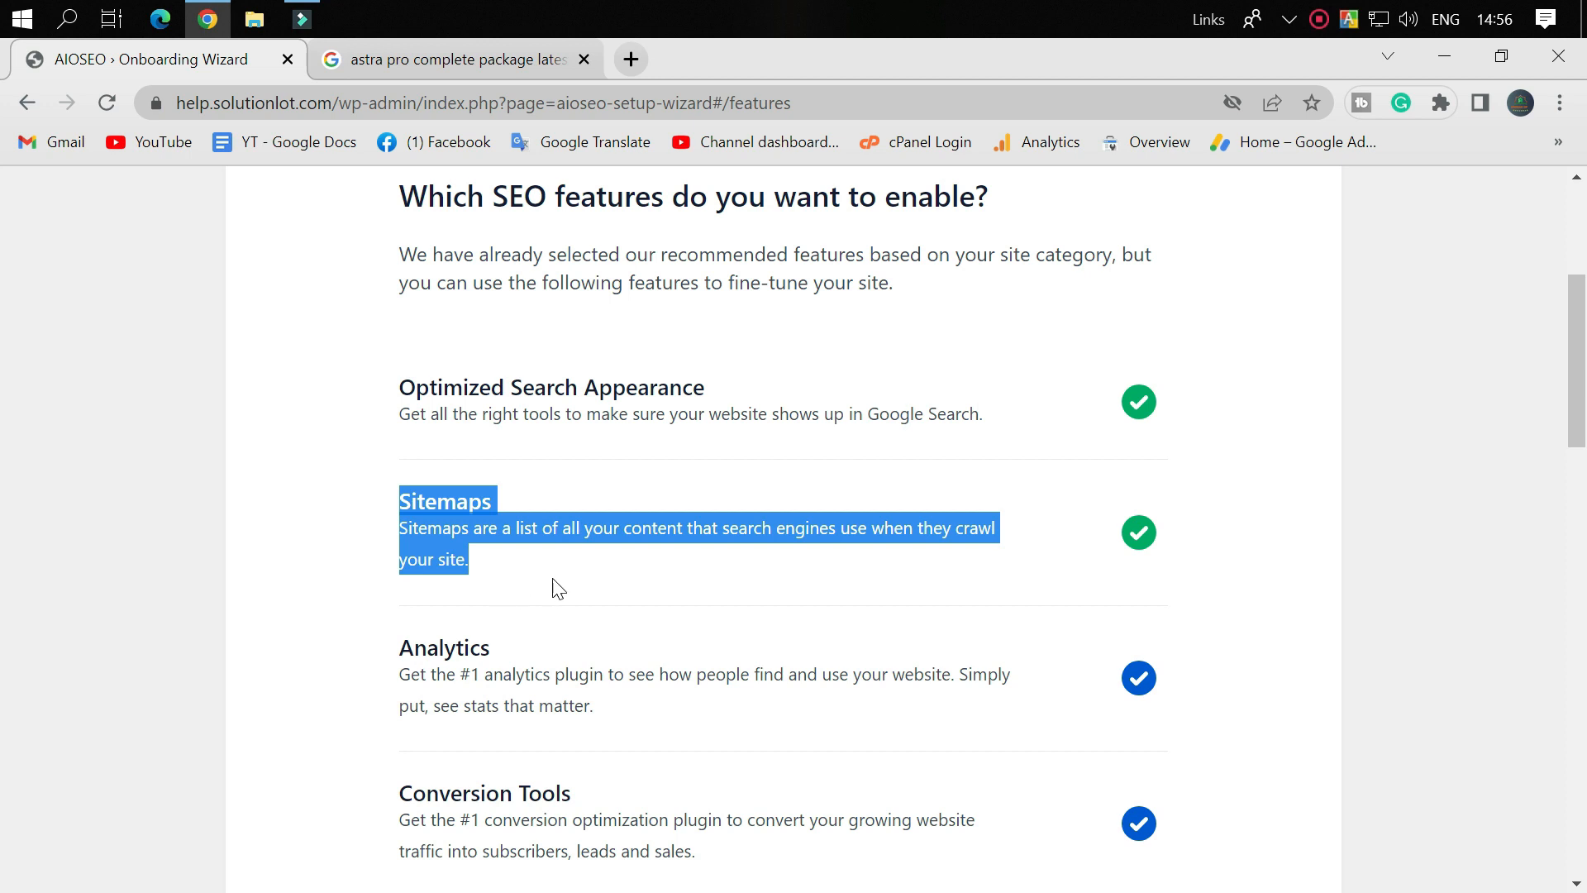
left_click(376, 451)
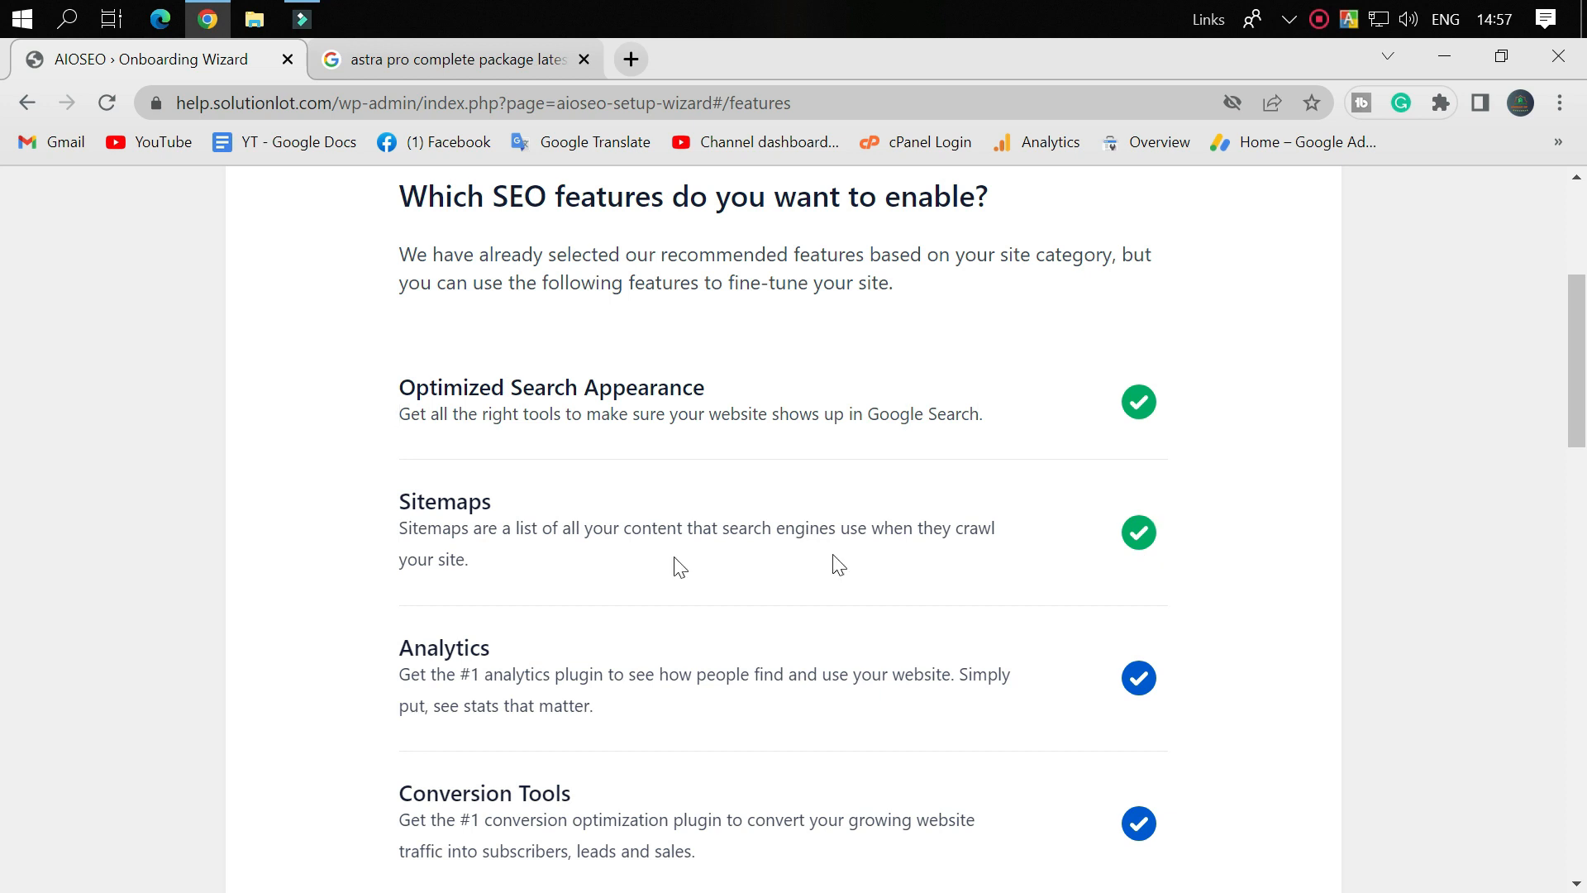
left_click_drag(389, 496, 699, 601)
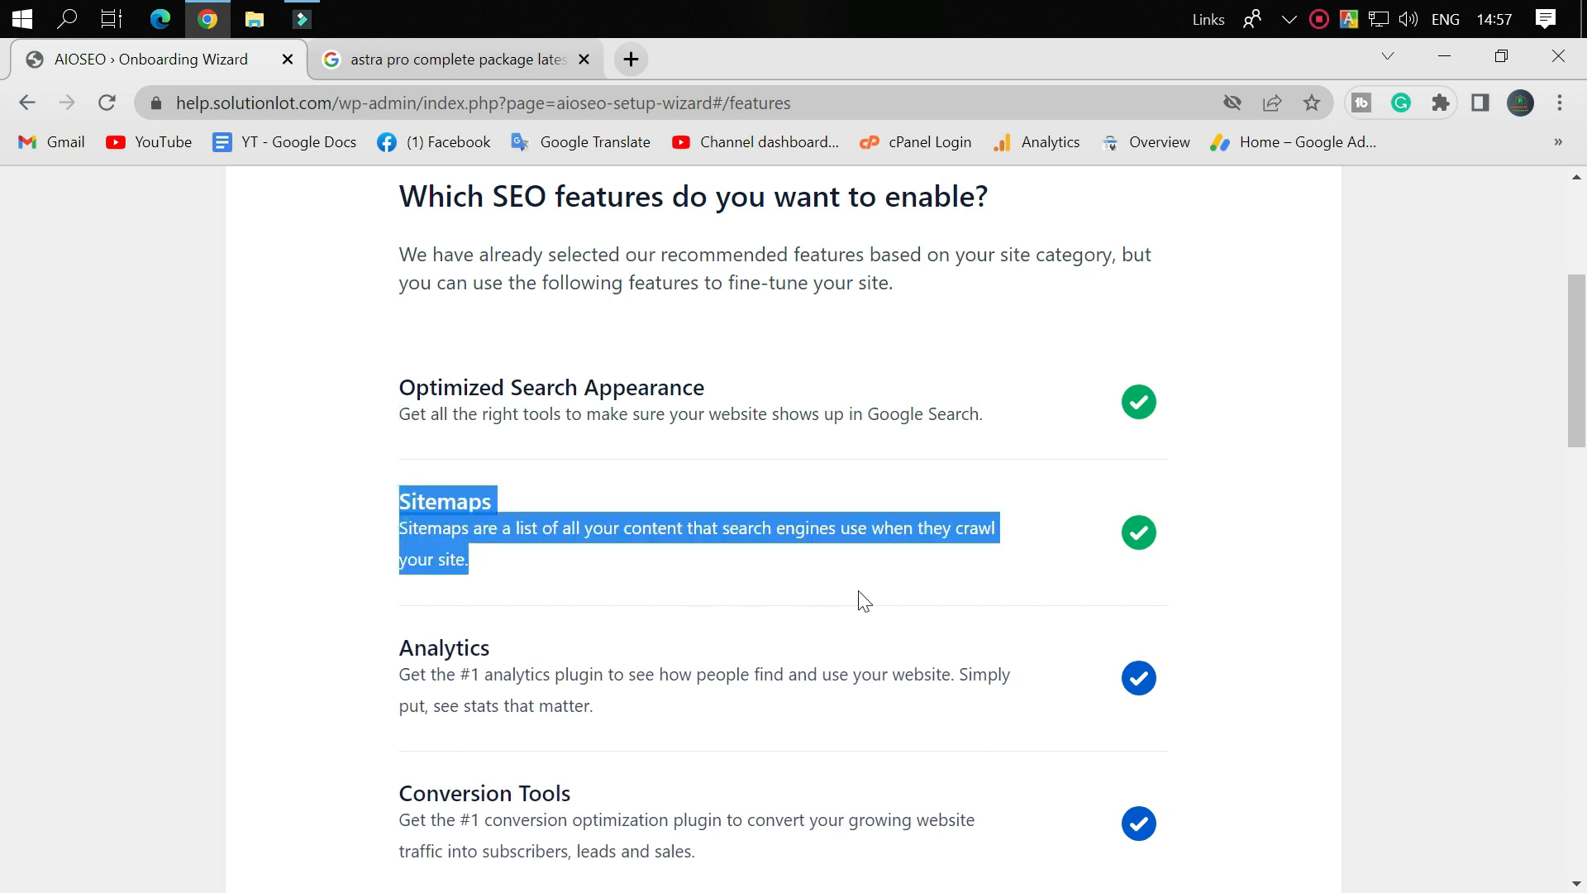
left_click(1177, 525)
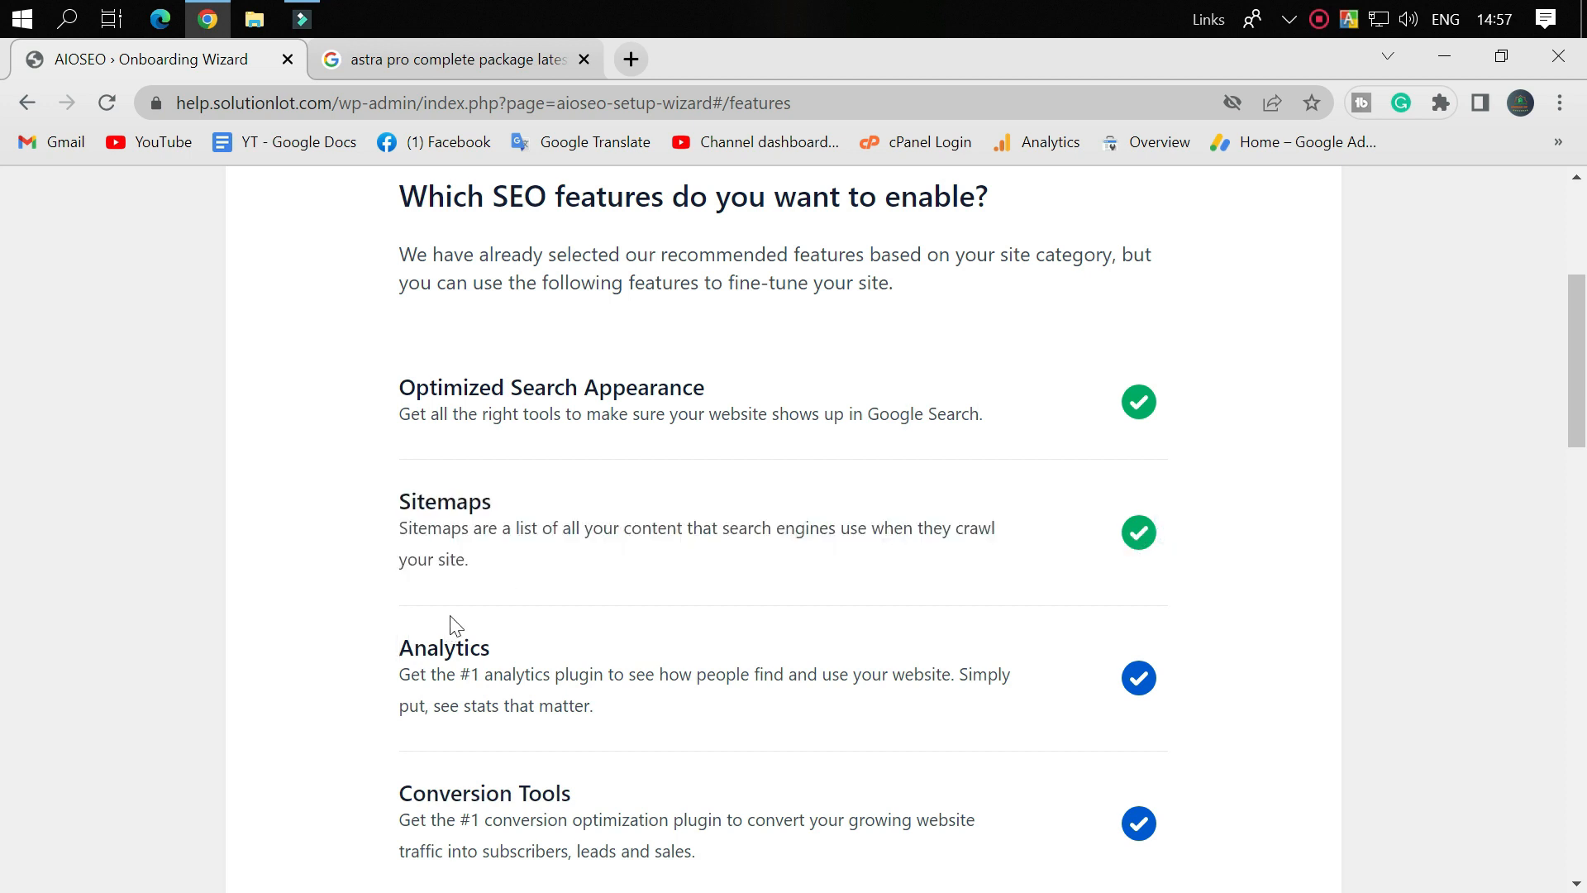
Step: Keep the recommended SEO features as selected, then save and continue
scroll(358, 430, "down", 3)
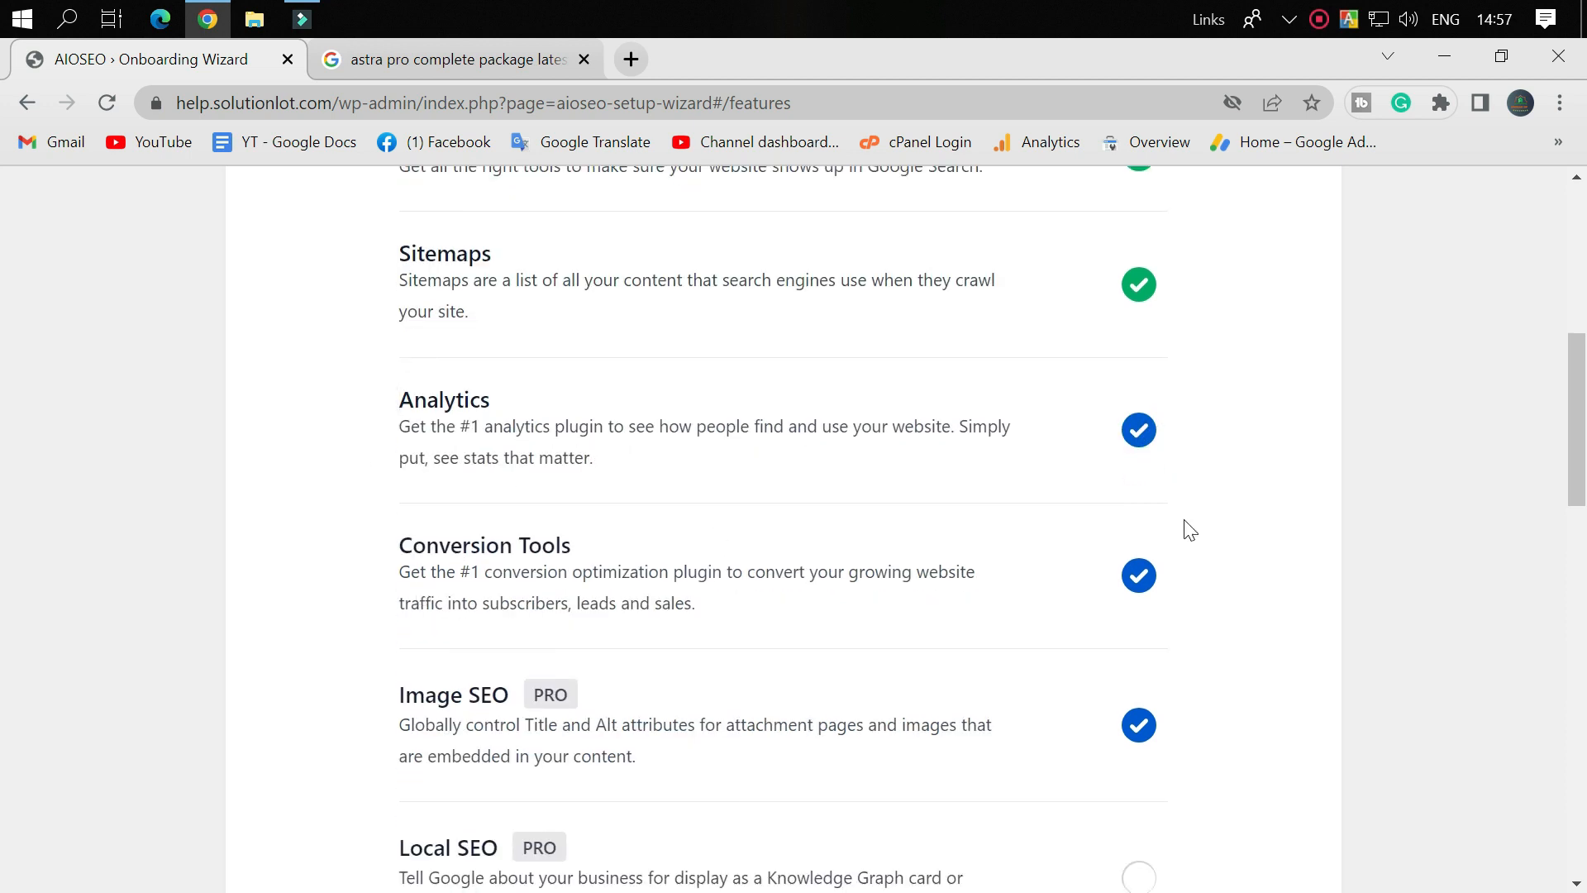
scroll(800, 673, "down", 6)
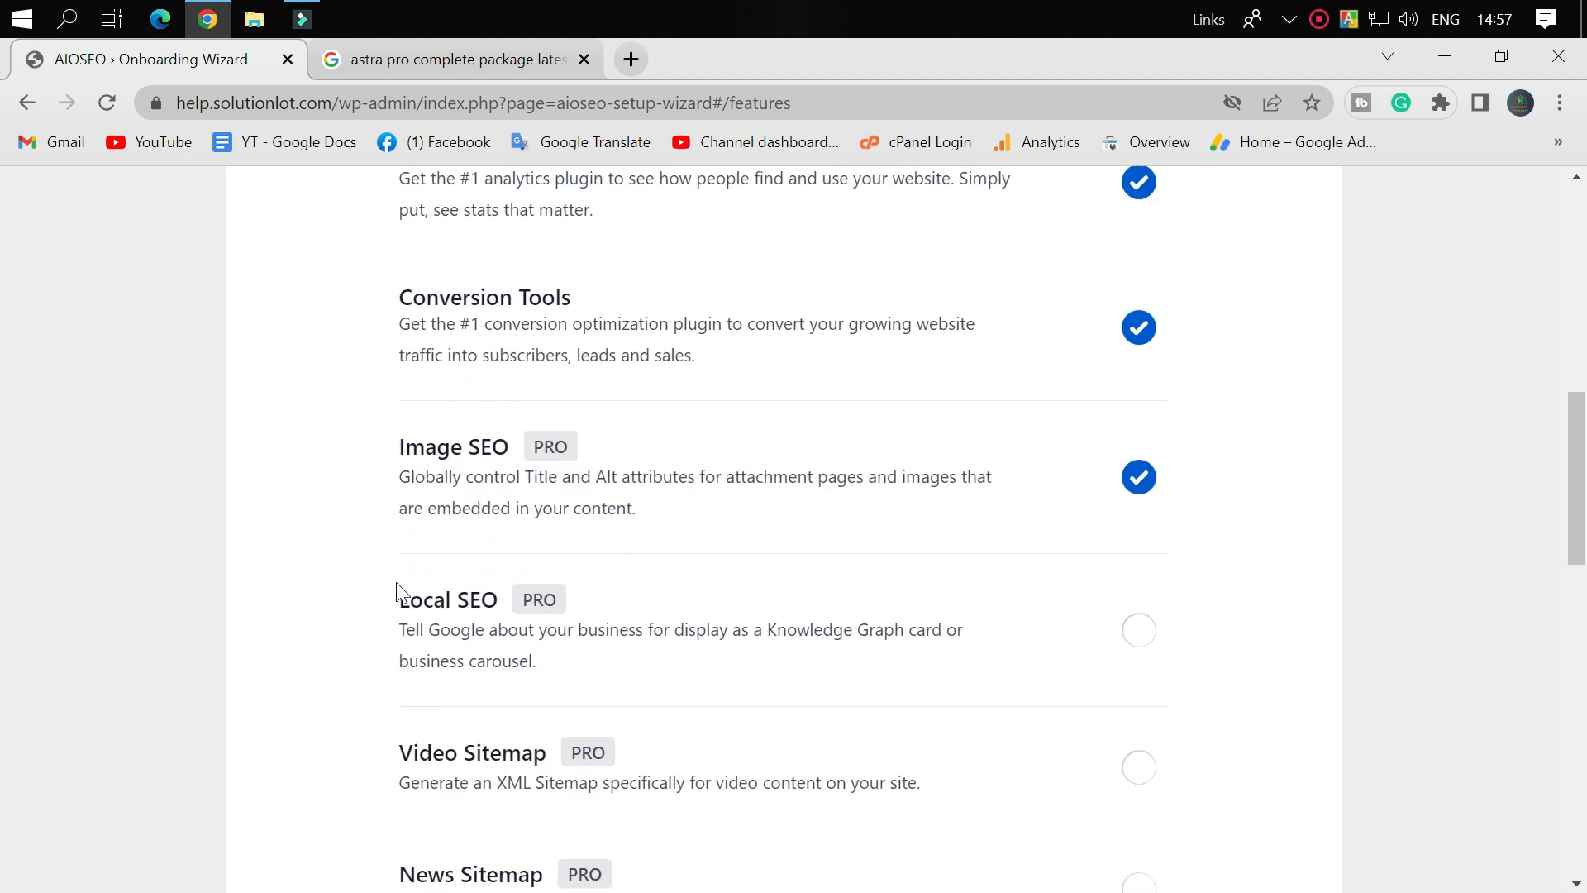
scroll(878, 429, "up", 3)
scroll(545, 595, "down", 2)
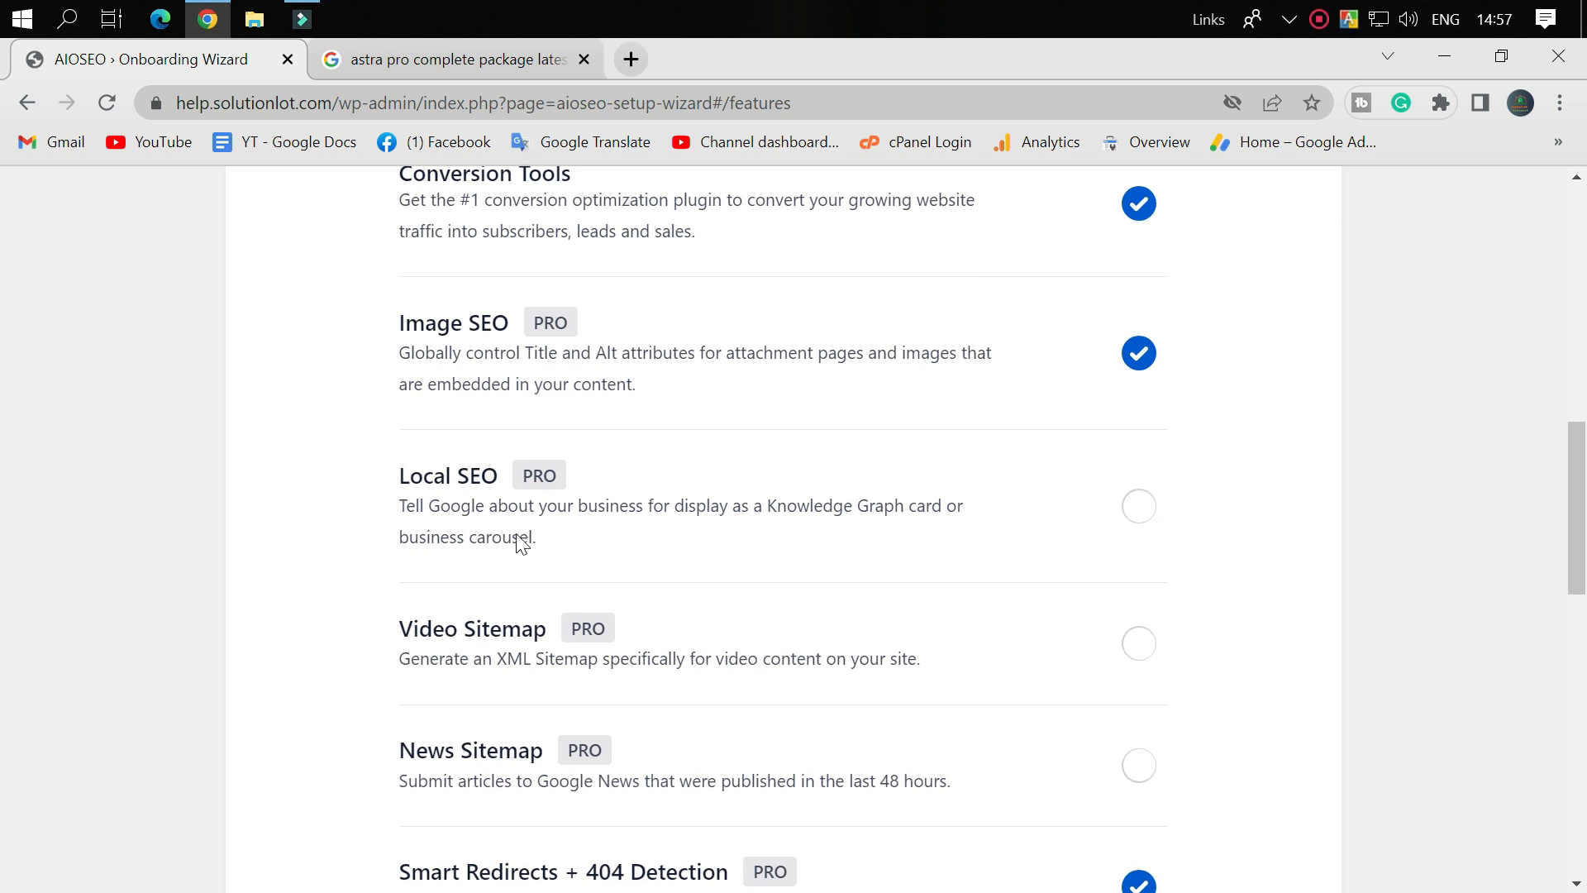
scroll(1199, 575, "down", 6)
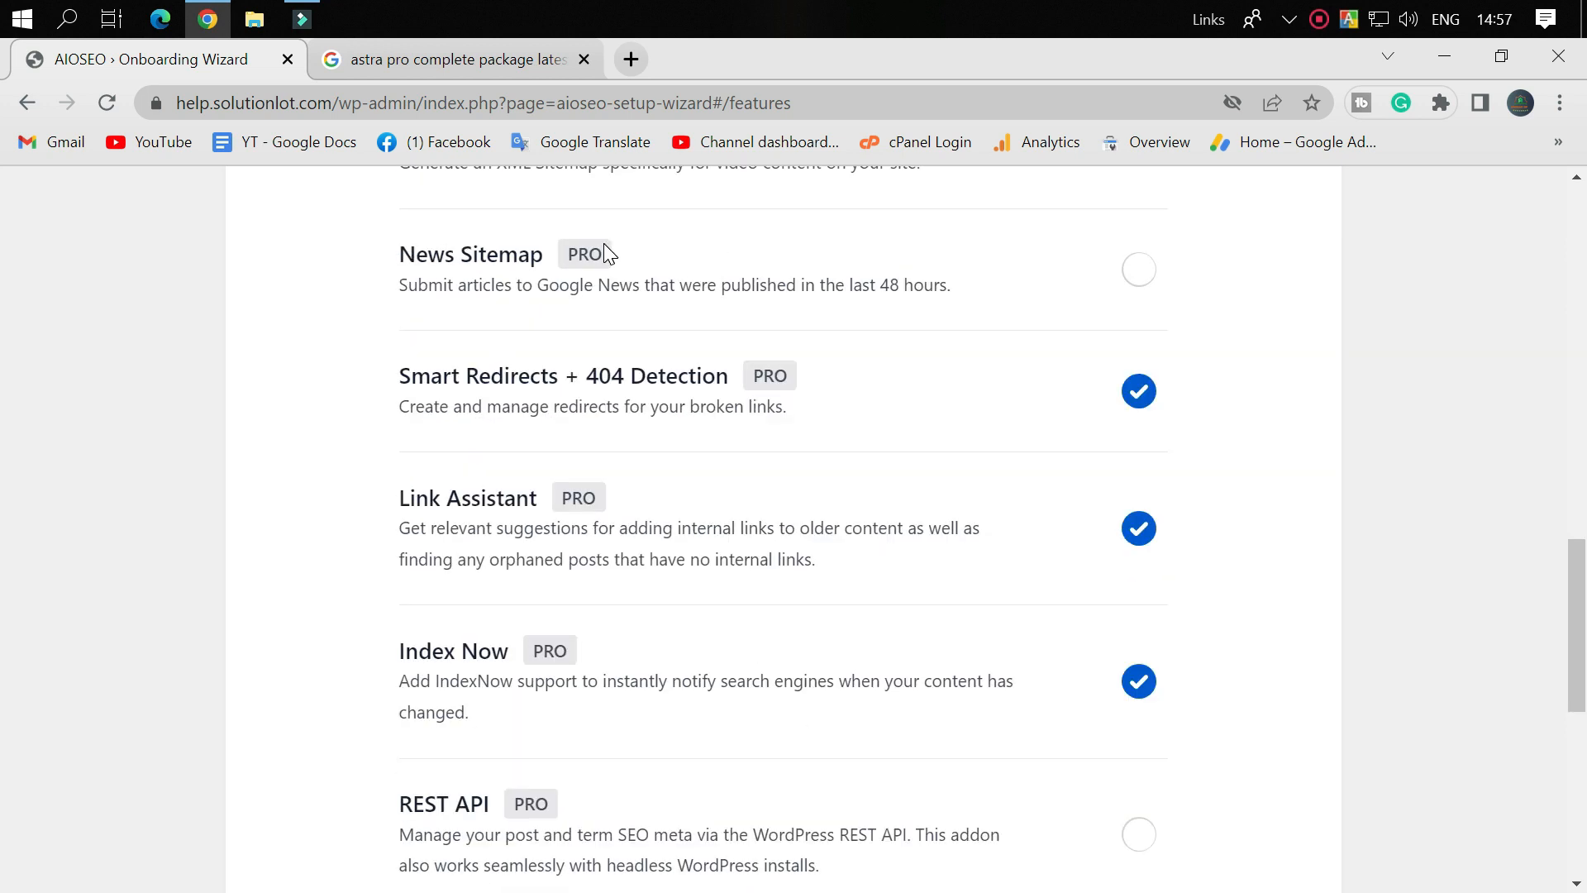
scroll(678, 657, "down", 8)
scroll(1201, 599, "up", 2)
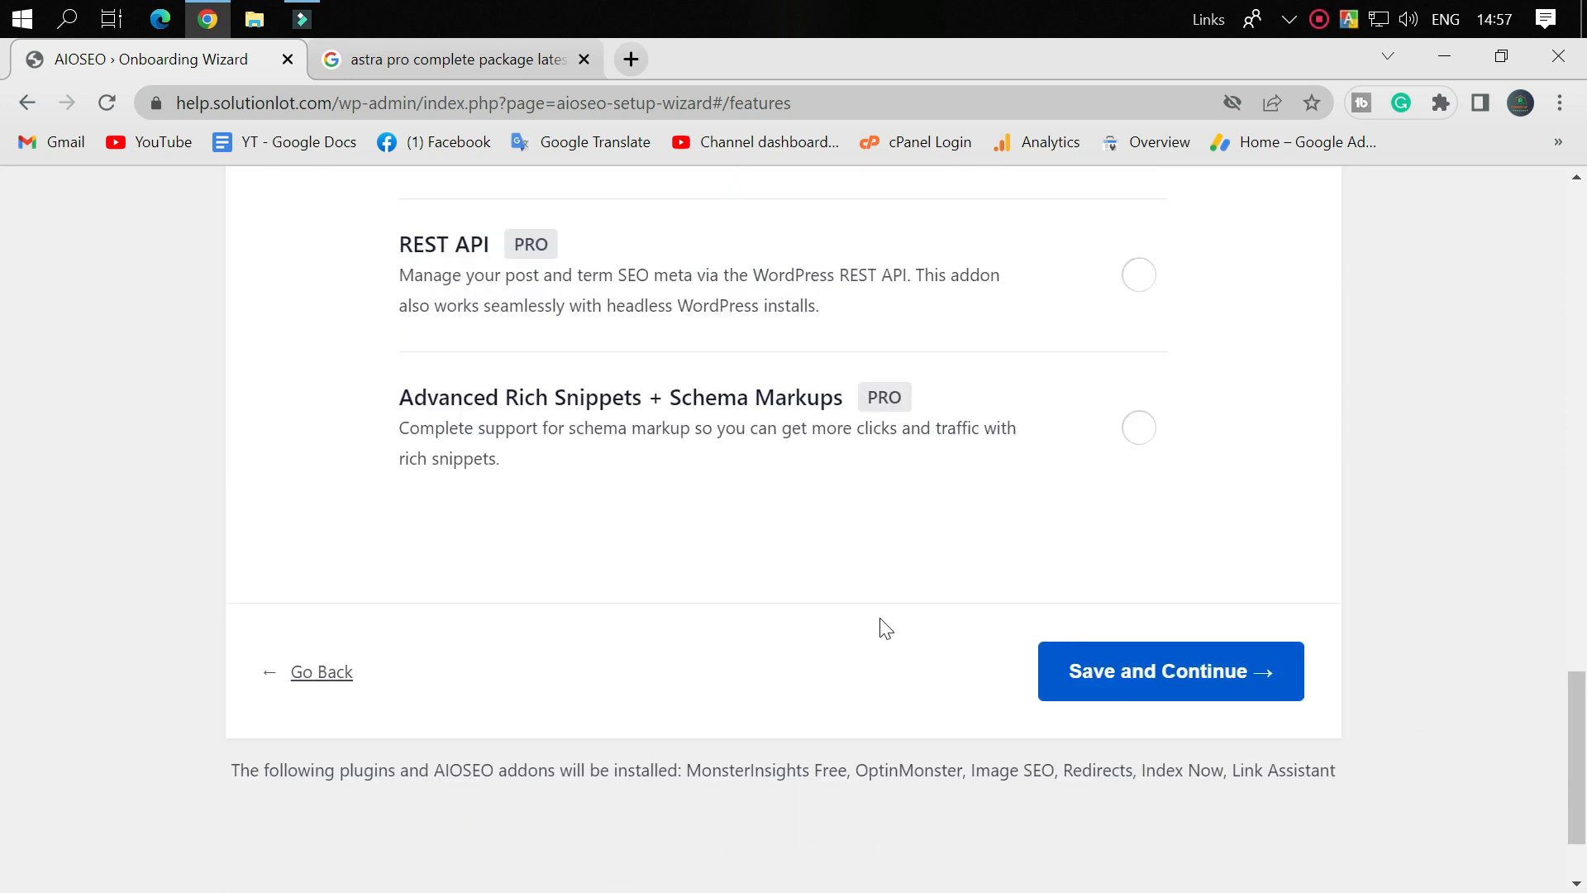
left_click(1175, 673)
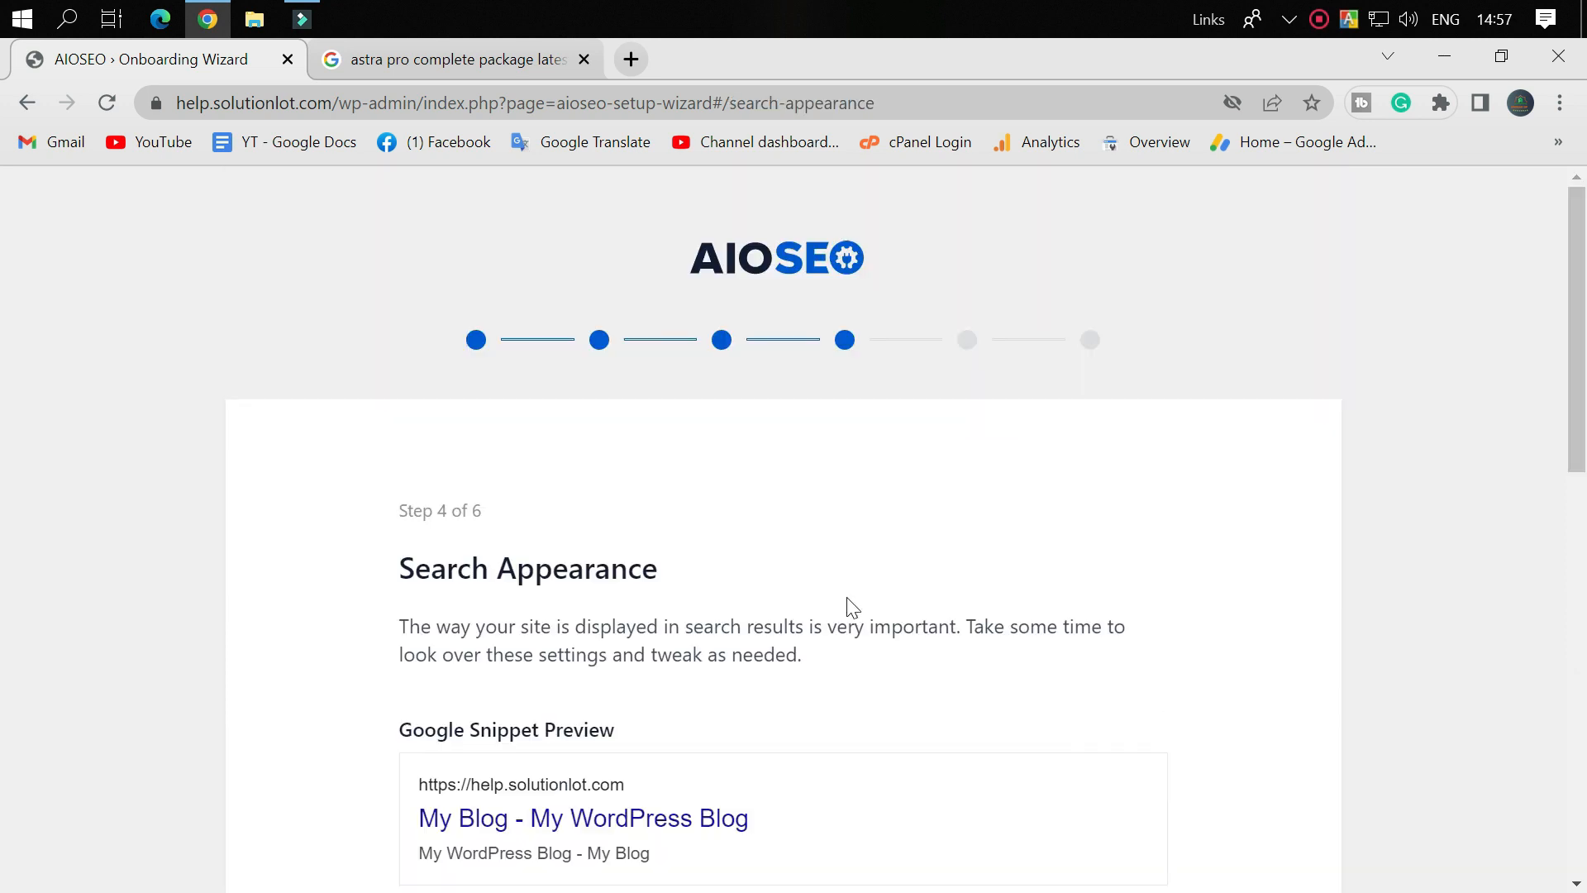
Step: Keep the Search Appearance defaults with Live Site, all post types, sitemap, multiple authors and attachment redirects enabled, then save and continue
scroll(850, 602, "down", 3)
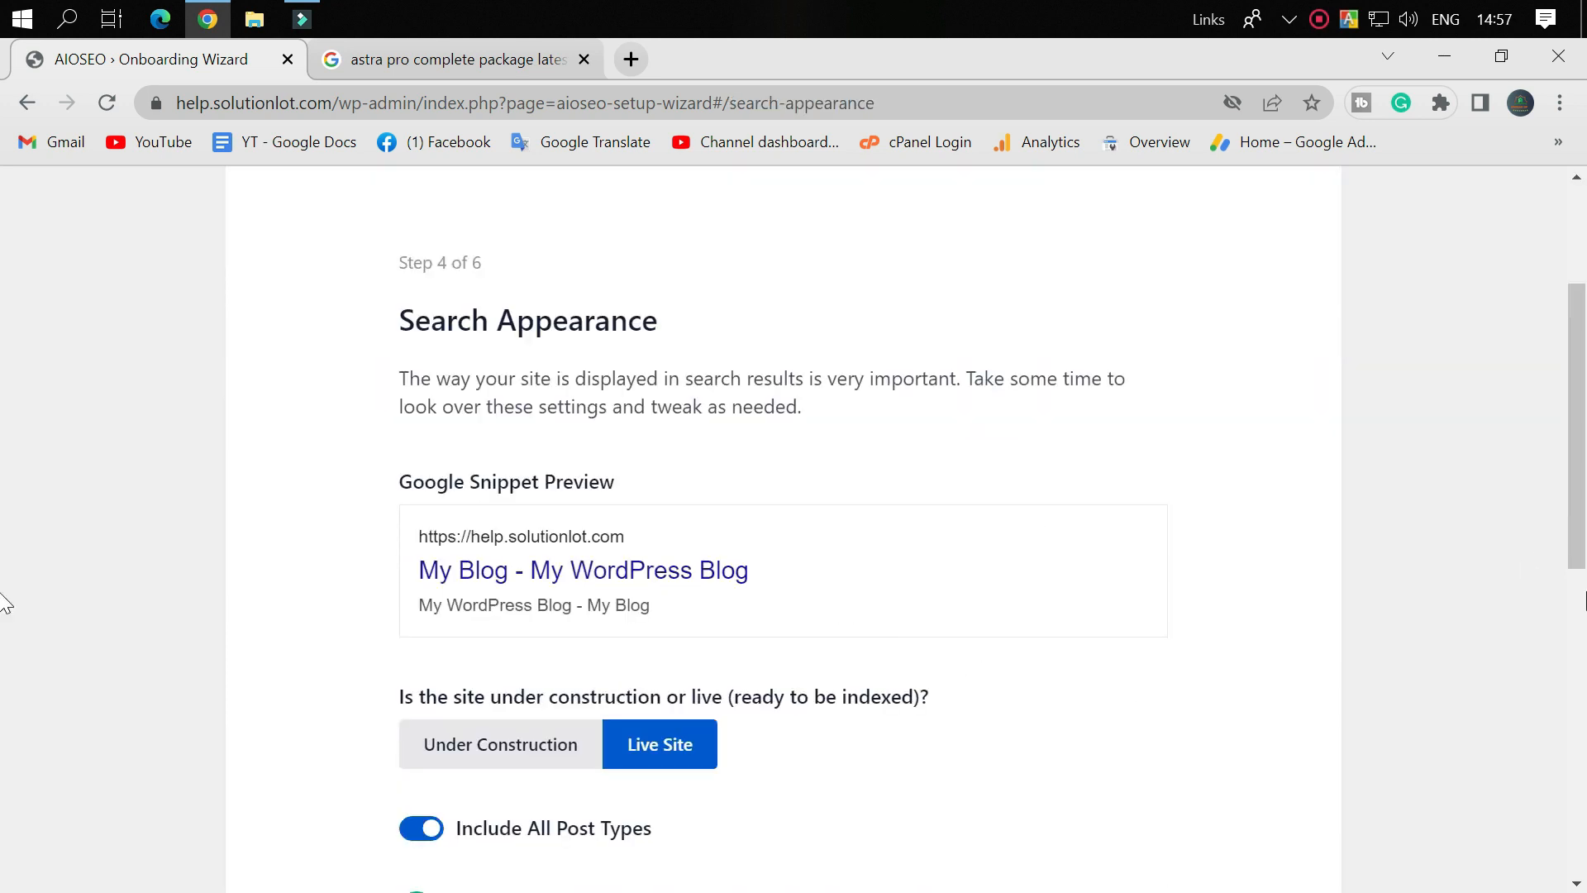
scroll(1319, 574, "up", 3)
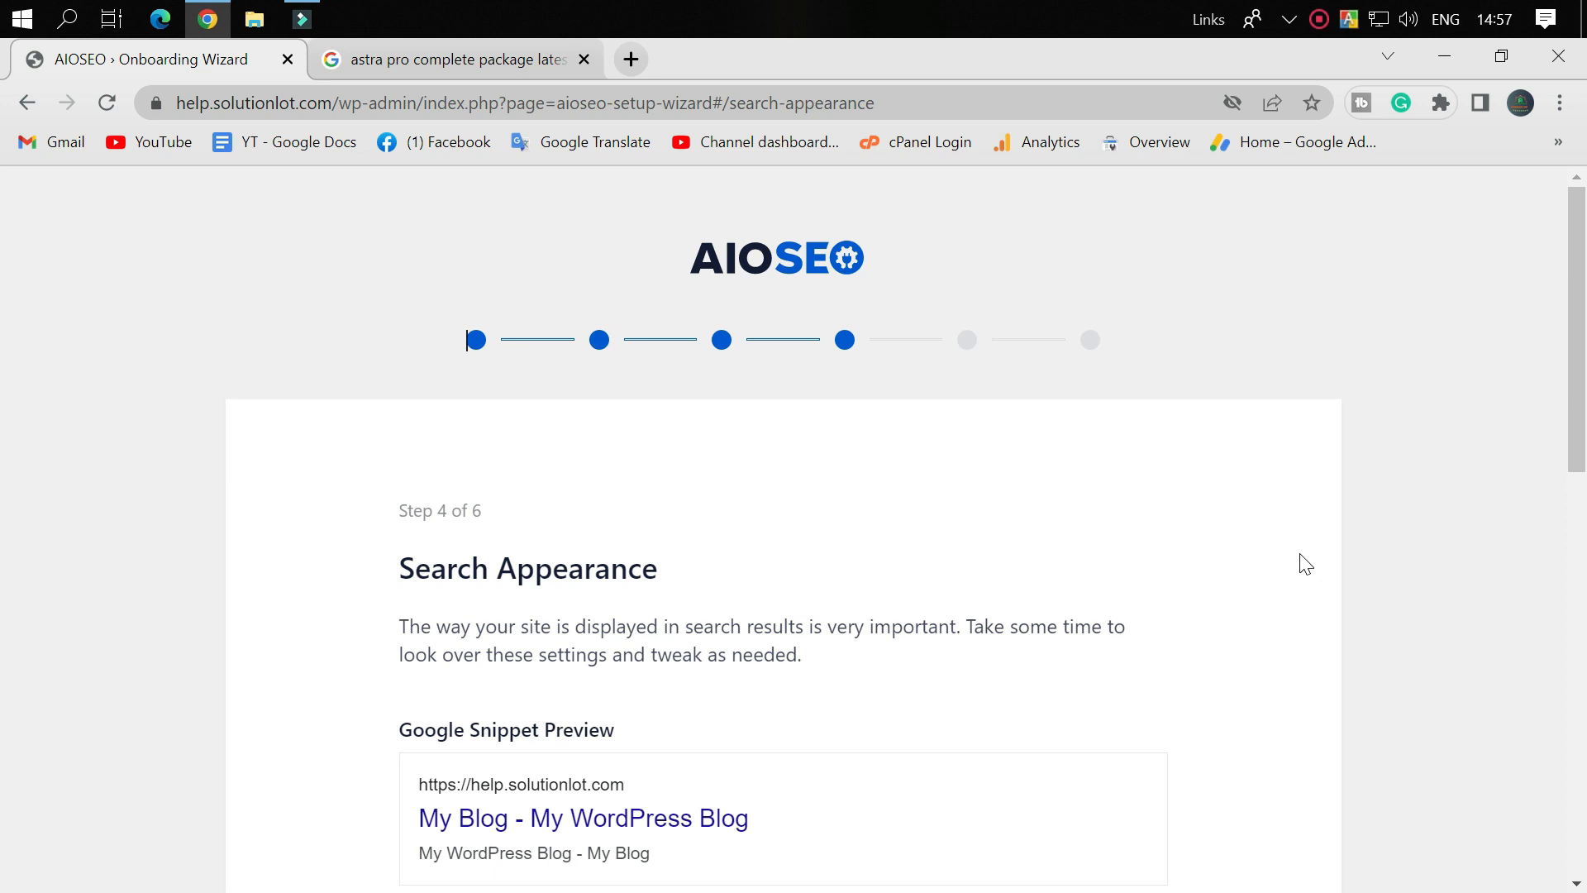
scroll(901, 504, "down", 4)
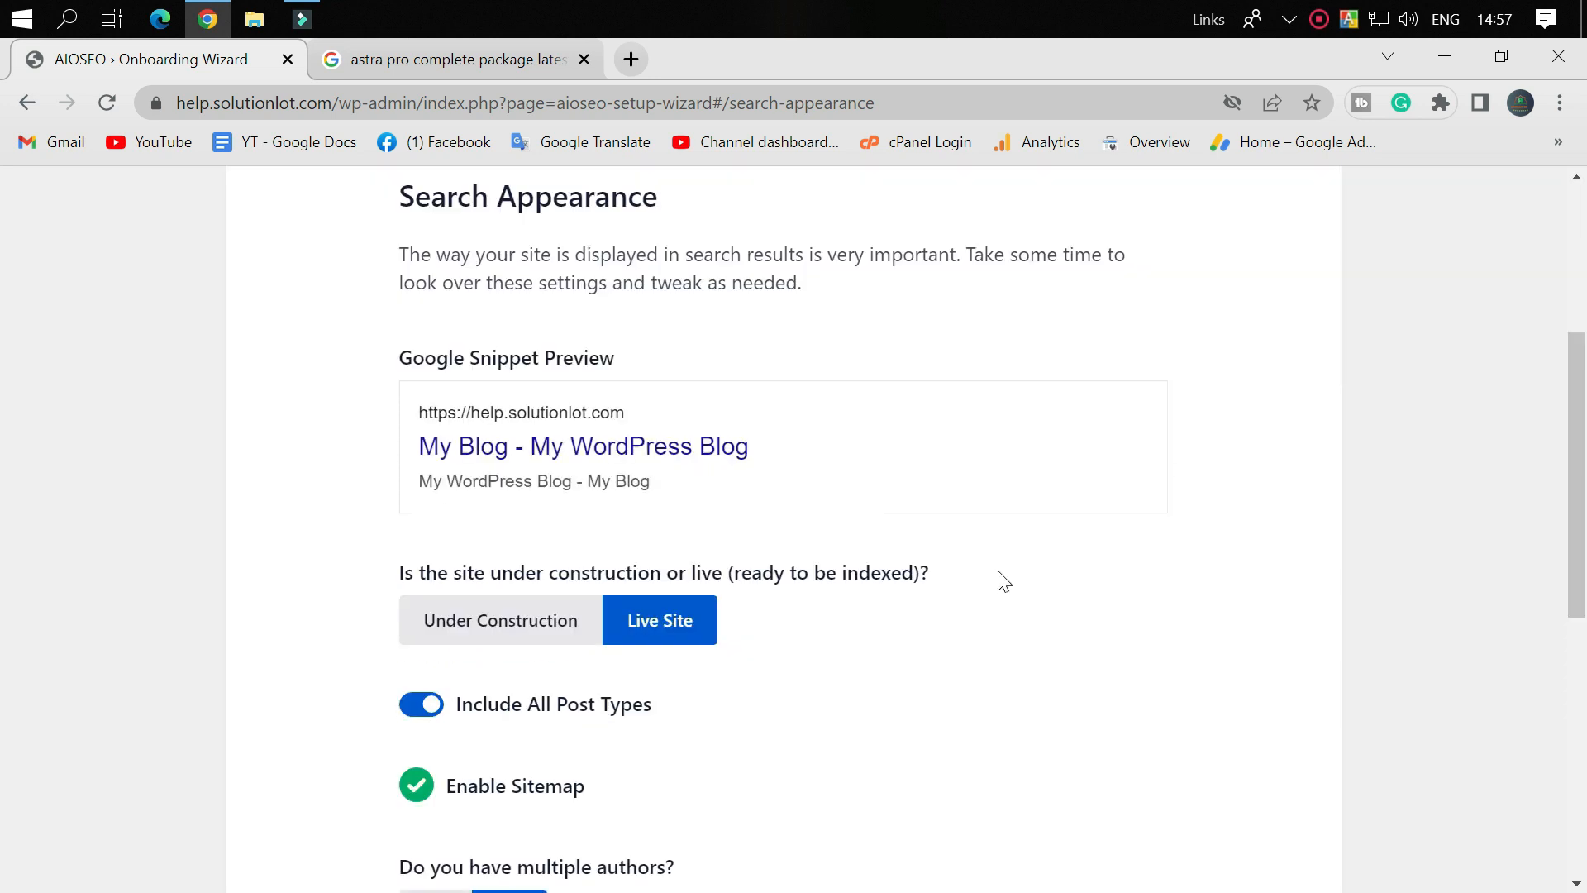
scroll(1002, 579, "down", 5)
scroll(1191, 613, "down", 2)
scroll(926, 599, "up", 5)
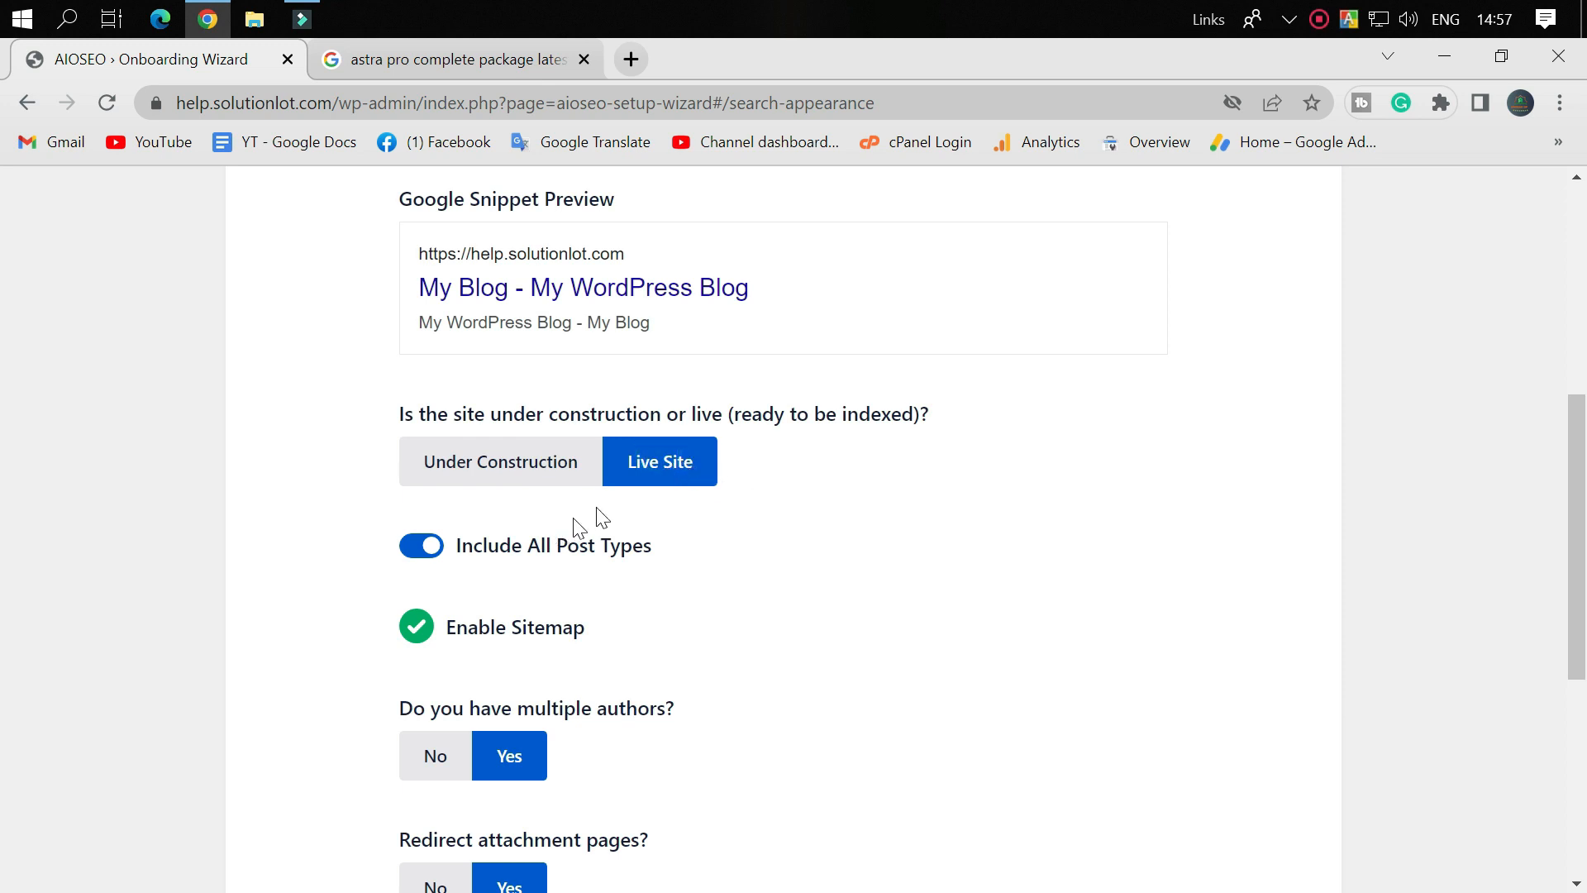
scroll(602, 496, "down", 5)
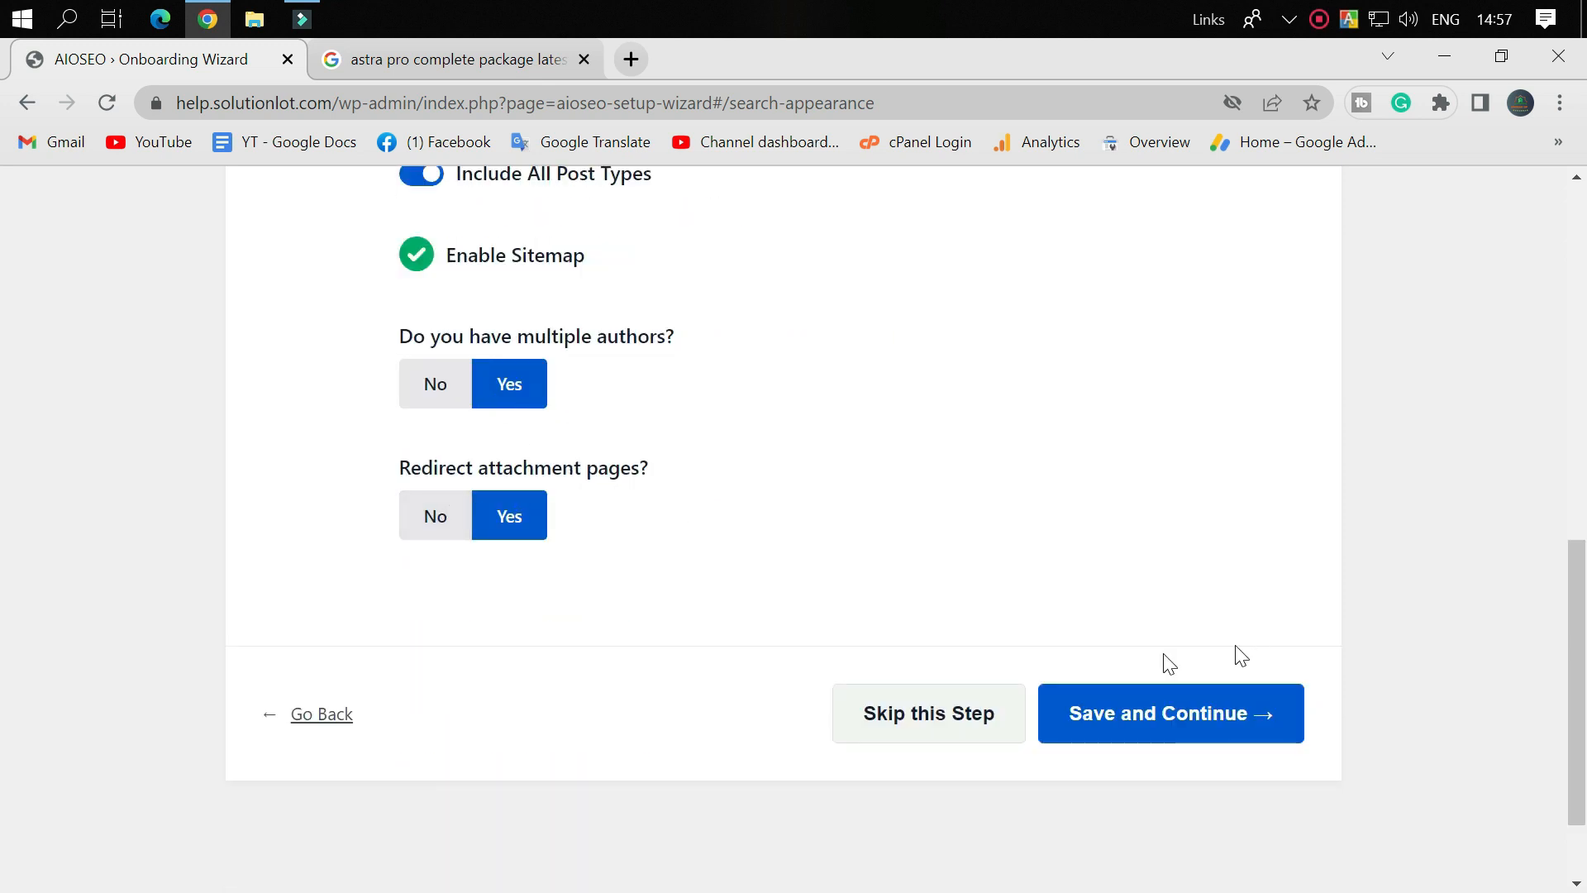
left_click(1227, 719)
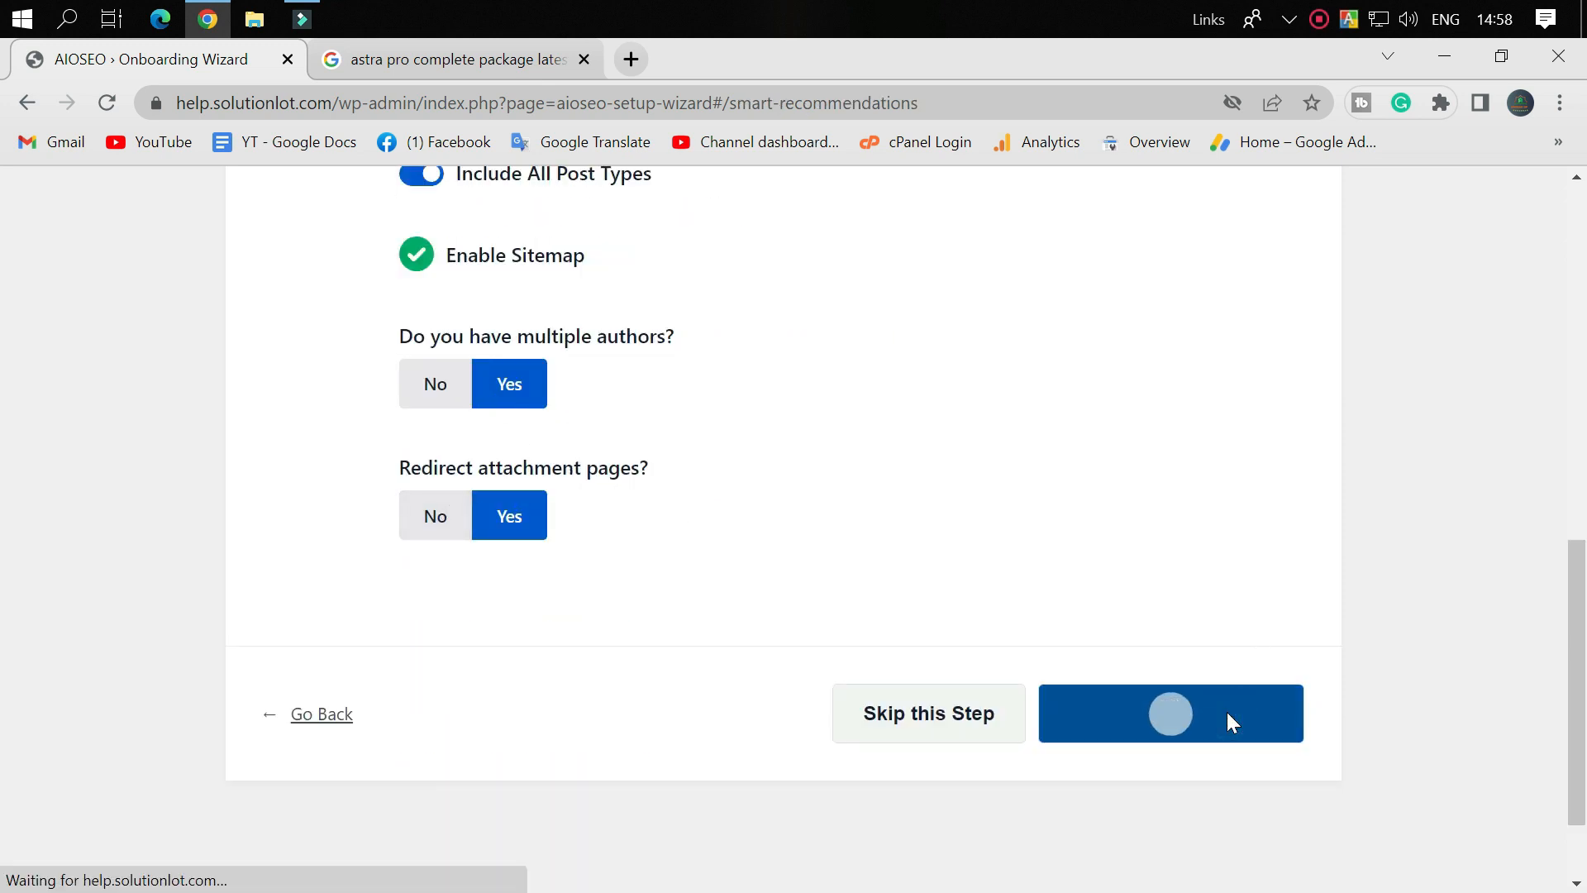
Step: Keep the prefilled email address and the usage-sharing option enabled for Smart Recommendations, then save and continue
scroll(912, 676, "down", 2)
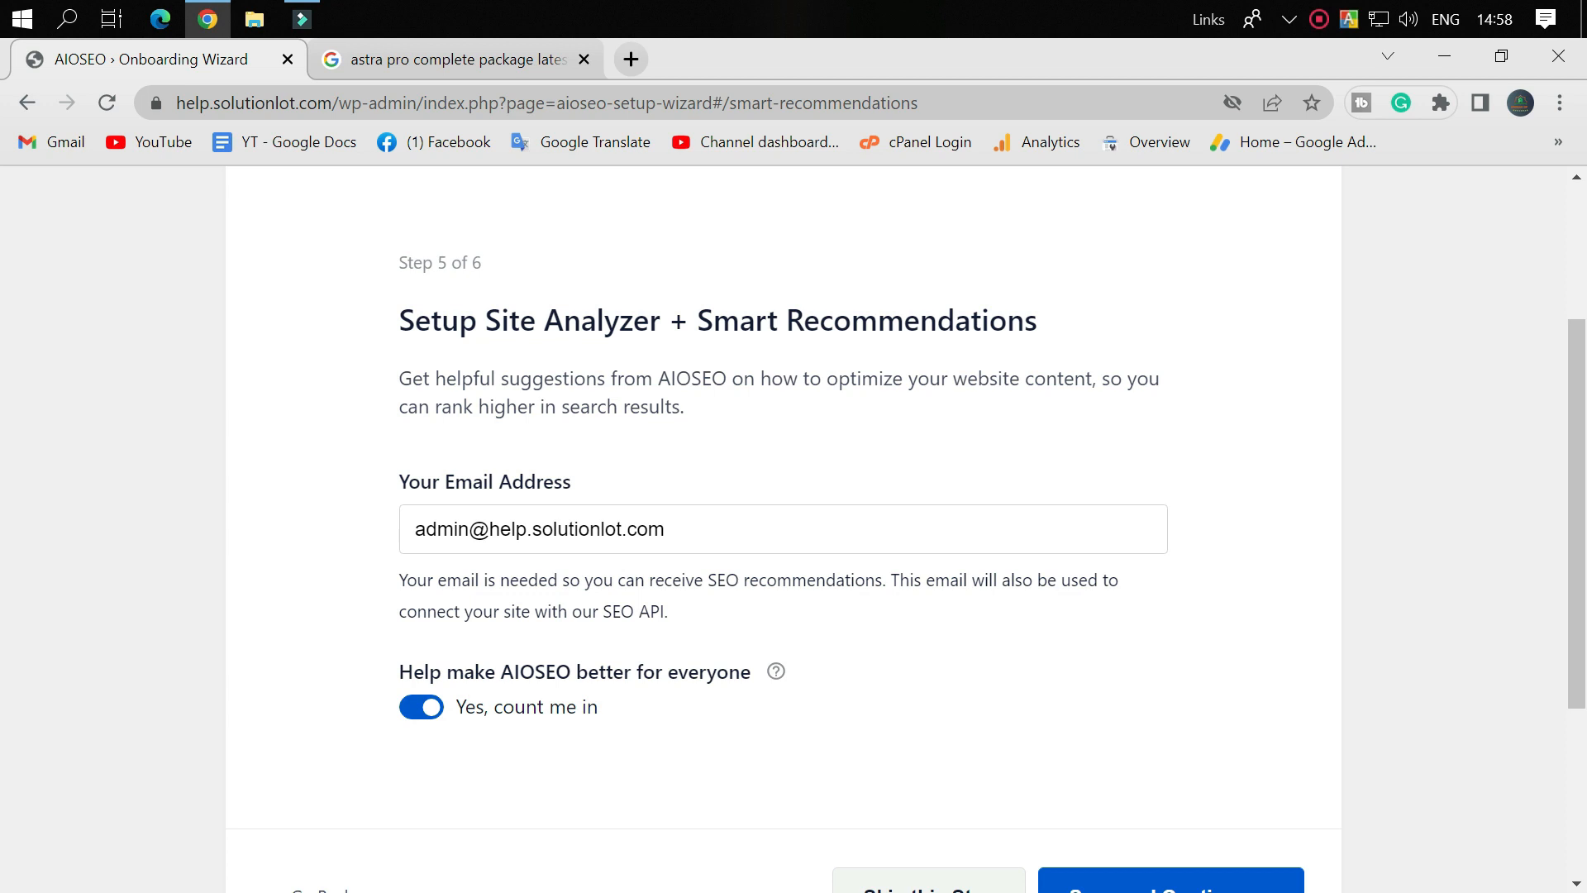
left_click_drag(668, 530, 371, 546)
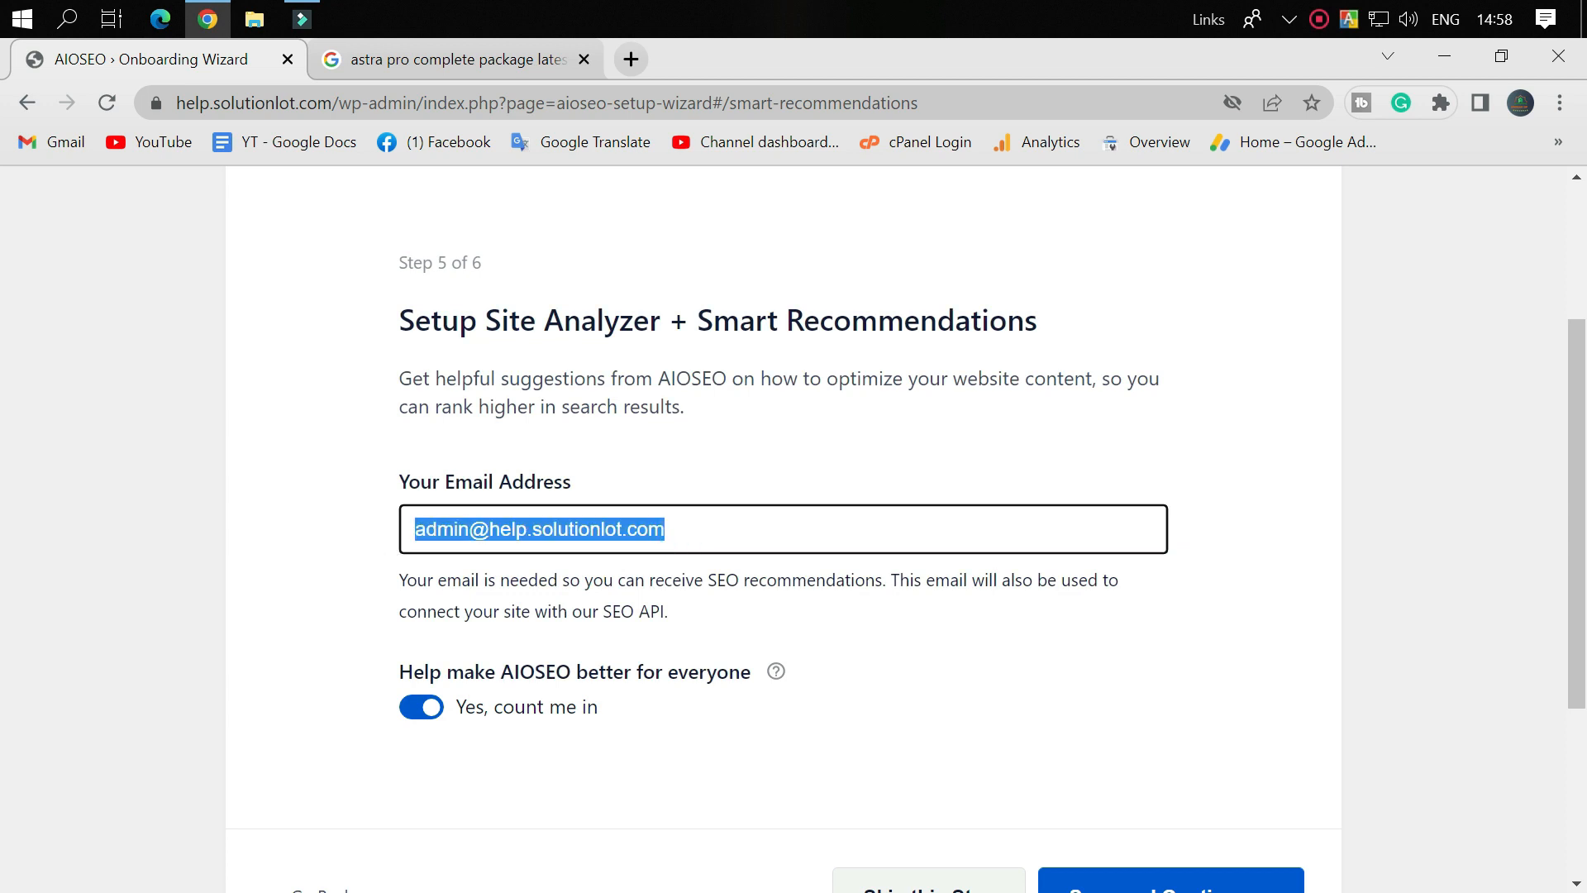
left_click(356, 508)
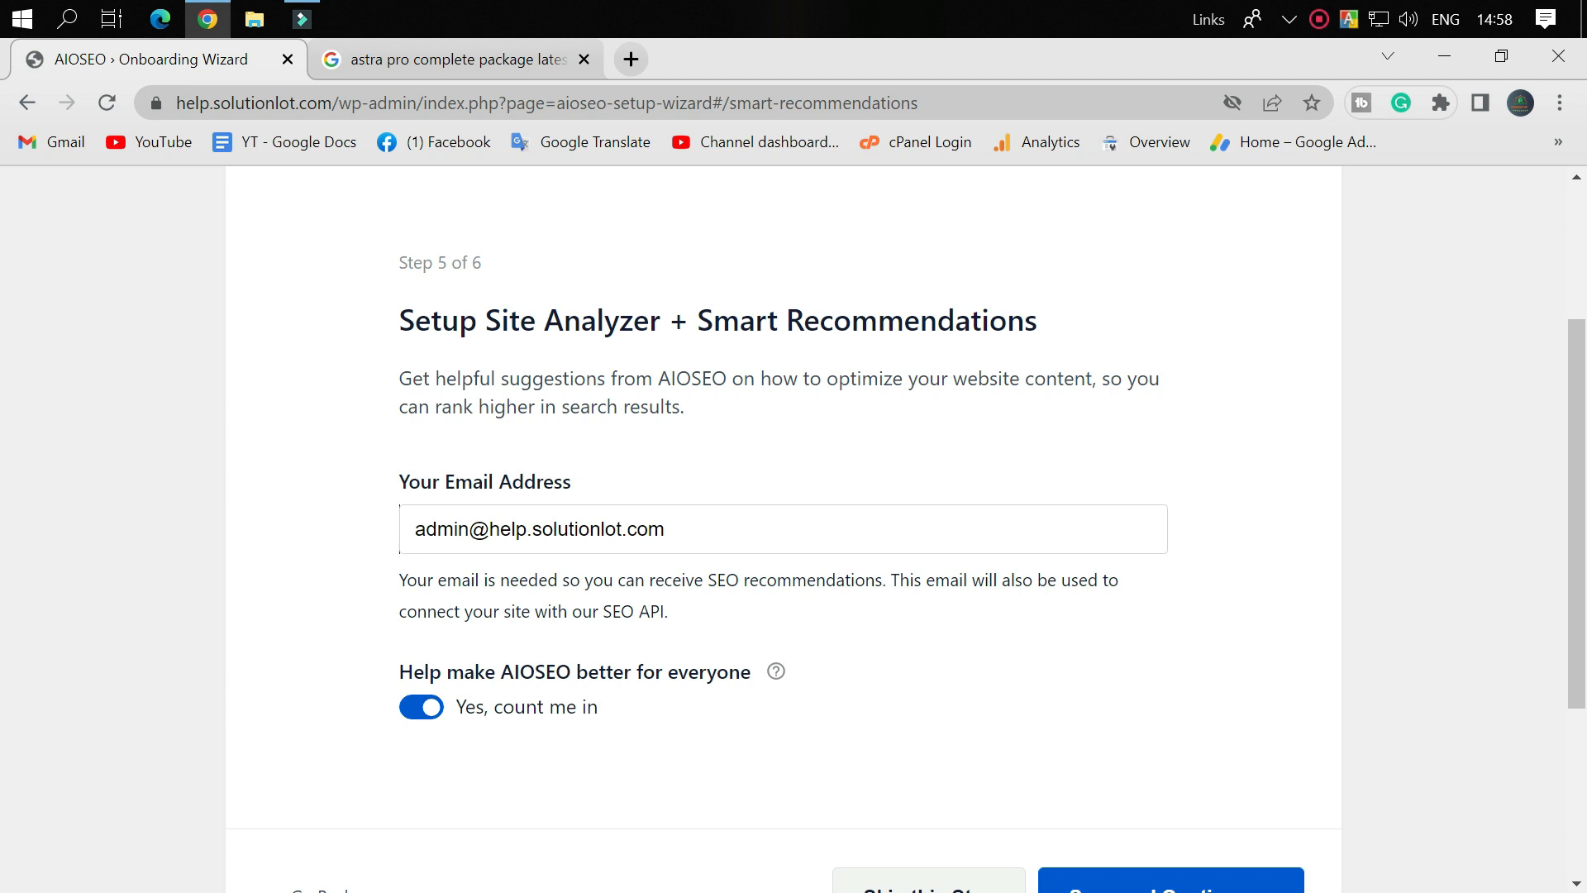
scroll(916, 711, "down", 3)
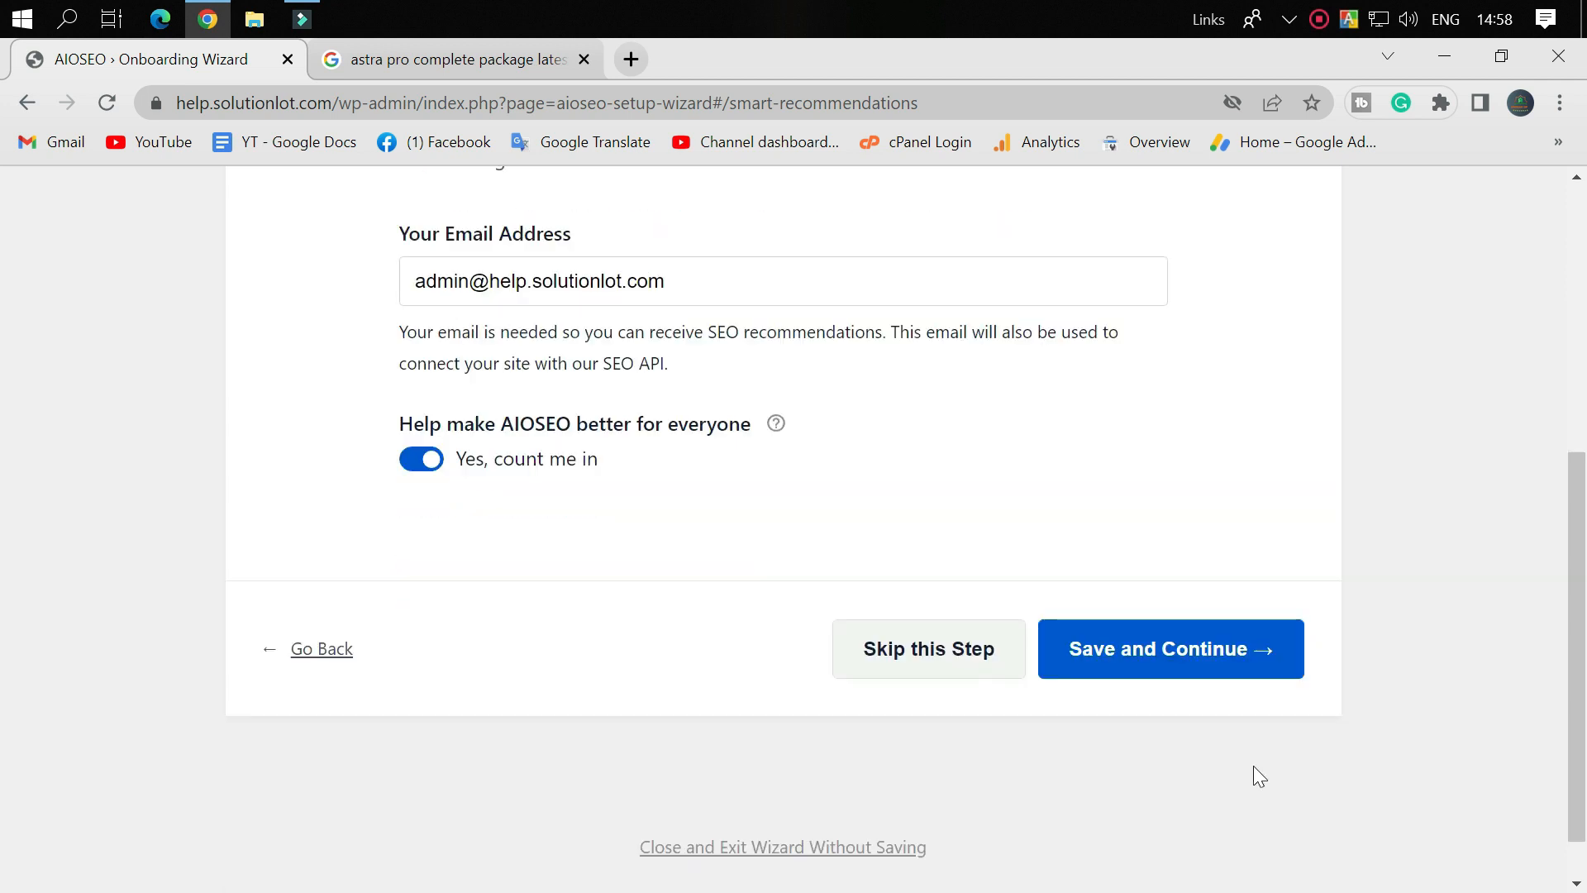
left_click(1154, 650)
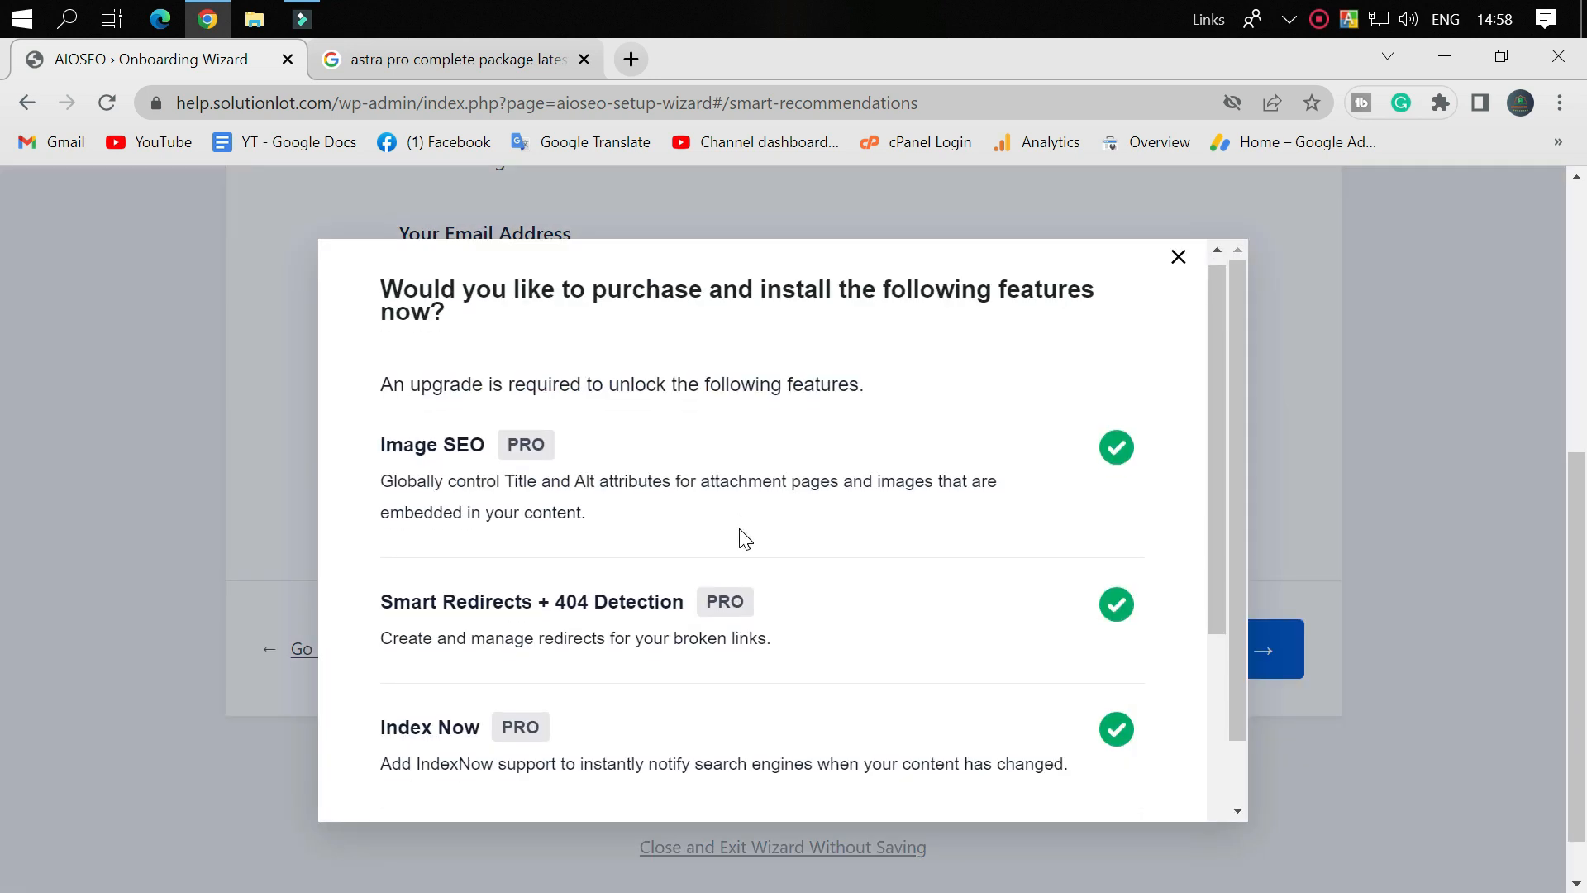
Step: Postpone purchasing the Pro features with "I'll do it later", then skip the license key step
scroll(741, 538, "down", 1)
scroll(807, 513, "up", 1)
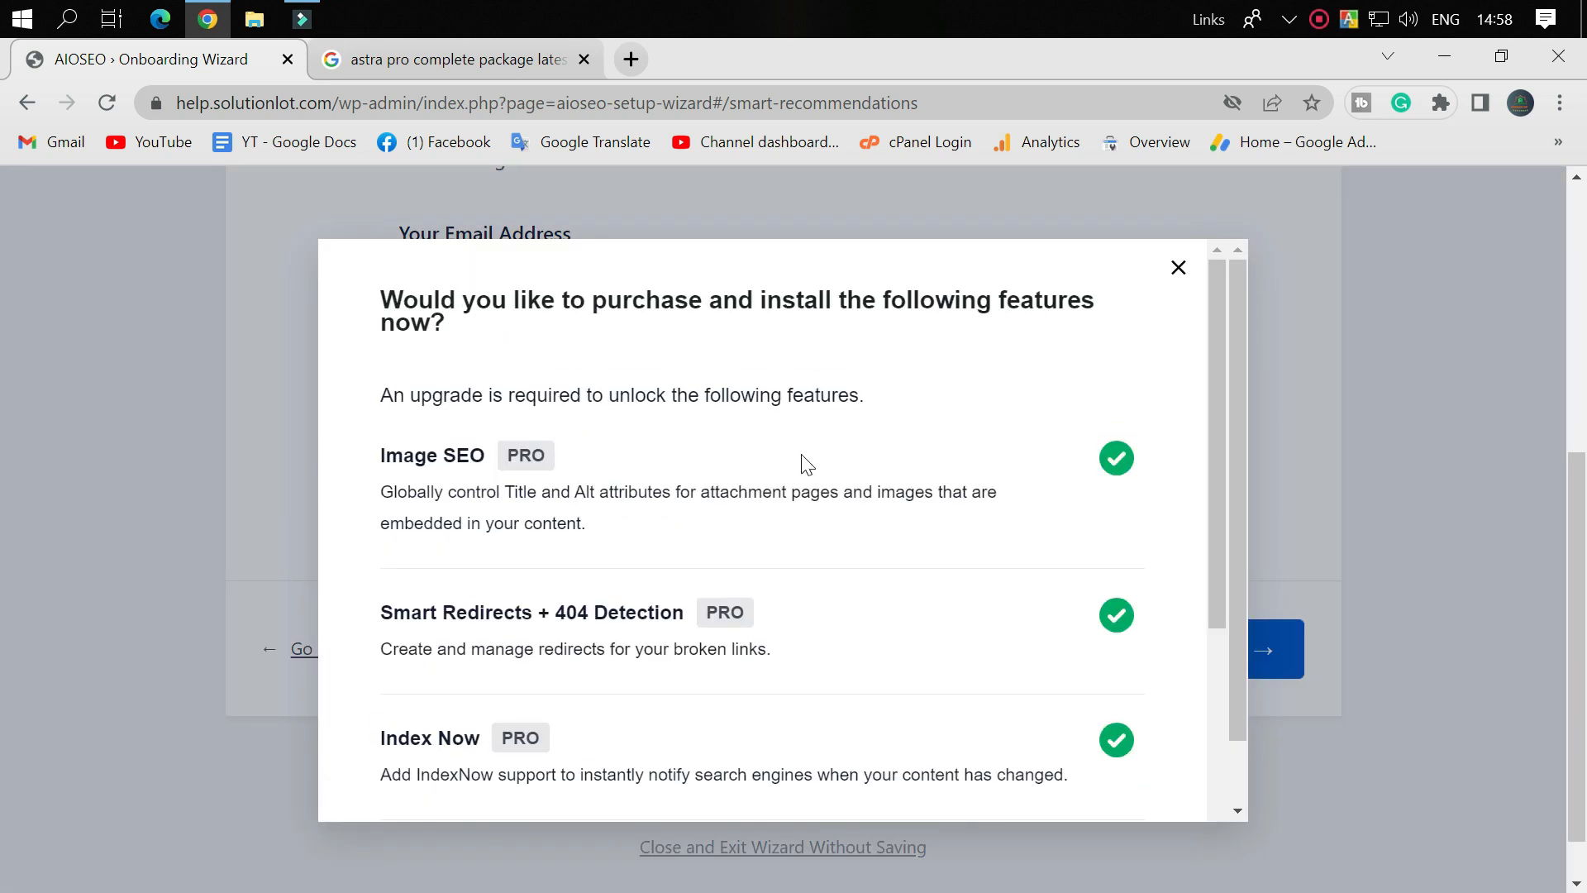
scroll(805, 460, "down", 6)
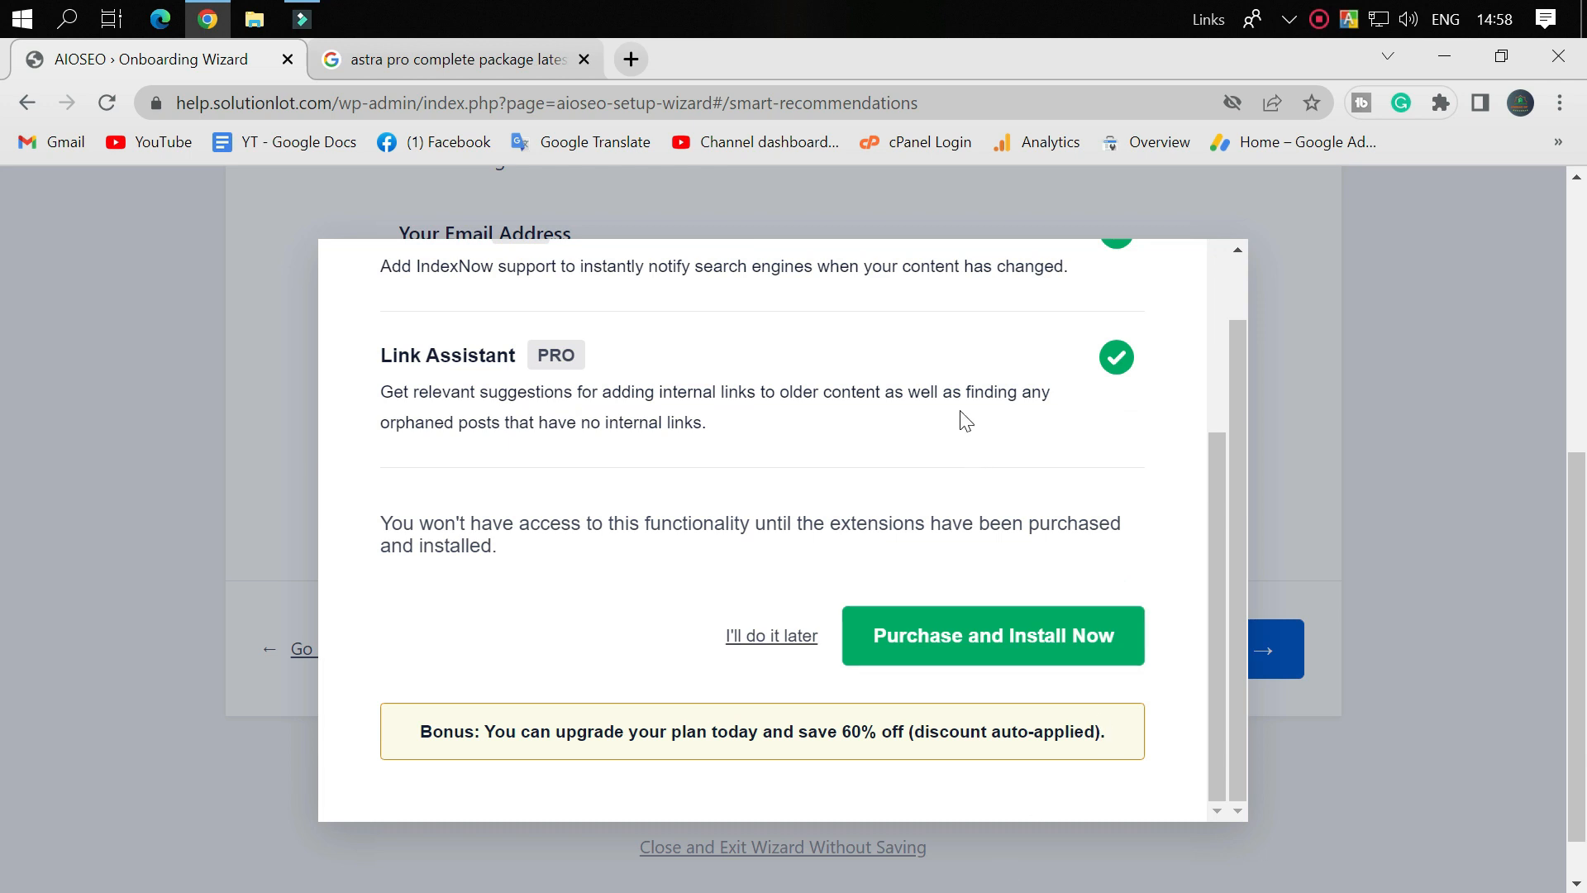
scroll(876, 538, "down", 1)
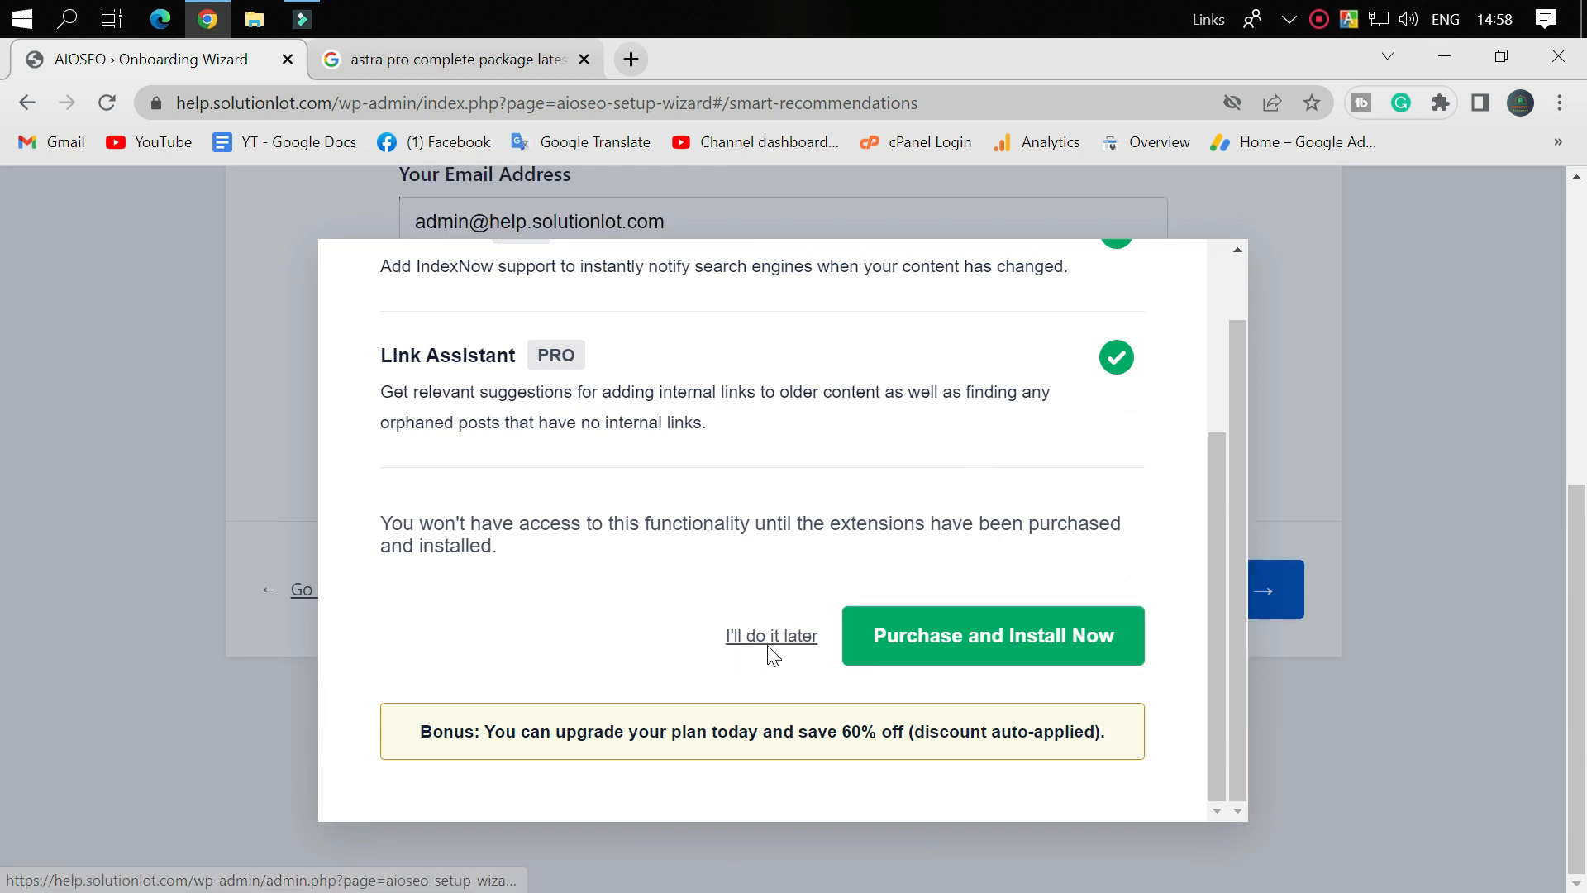
left_click(767, 645)
scroll(1142, 506, "down", 6)
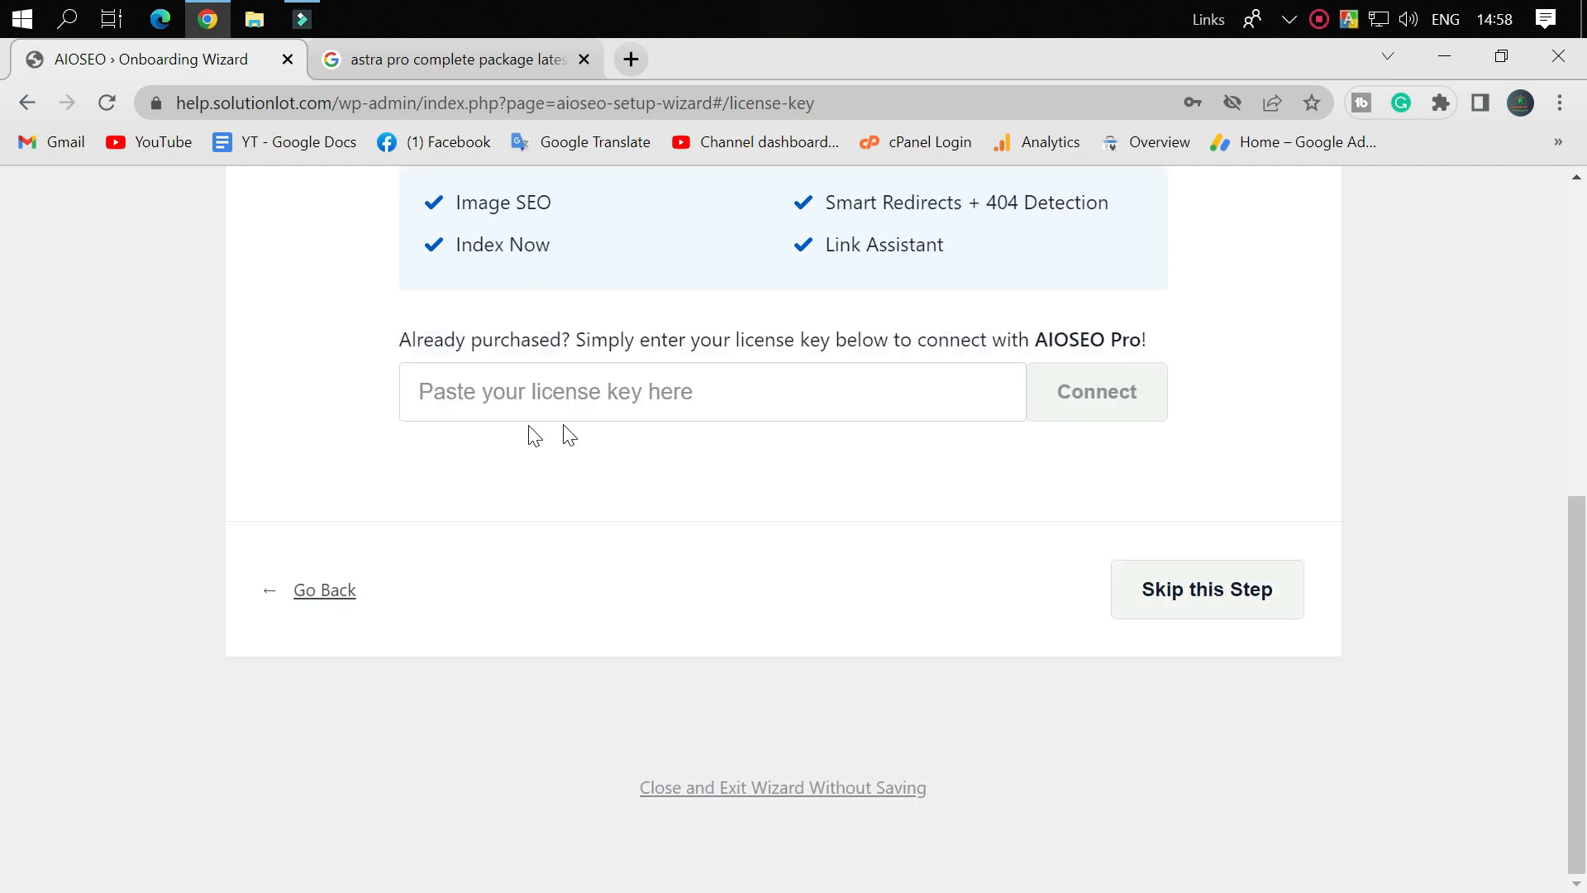
left_click(1228, 592)
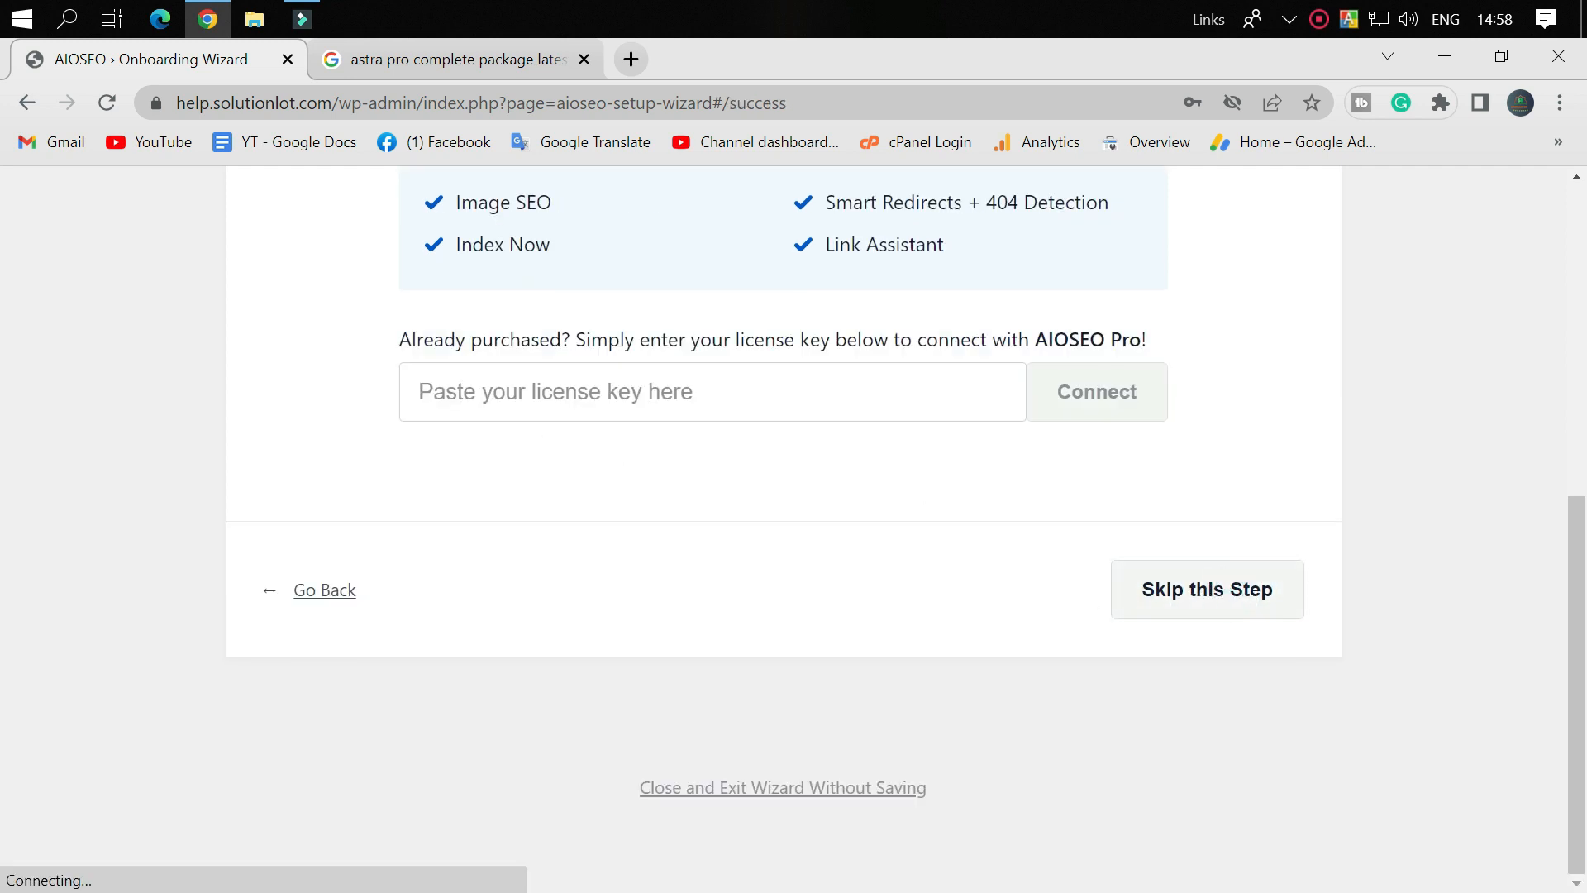
Step: Examine the list of Pro features and the upgrade offer on the wizard's final page
scroll(631, 557, "down", 7)
scroll(687, 577, "down", 8)
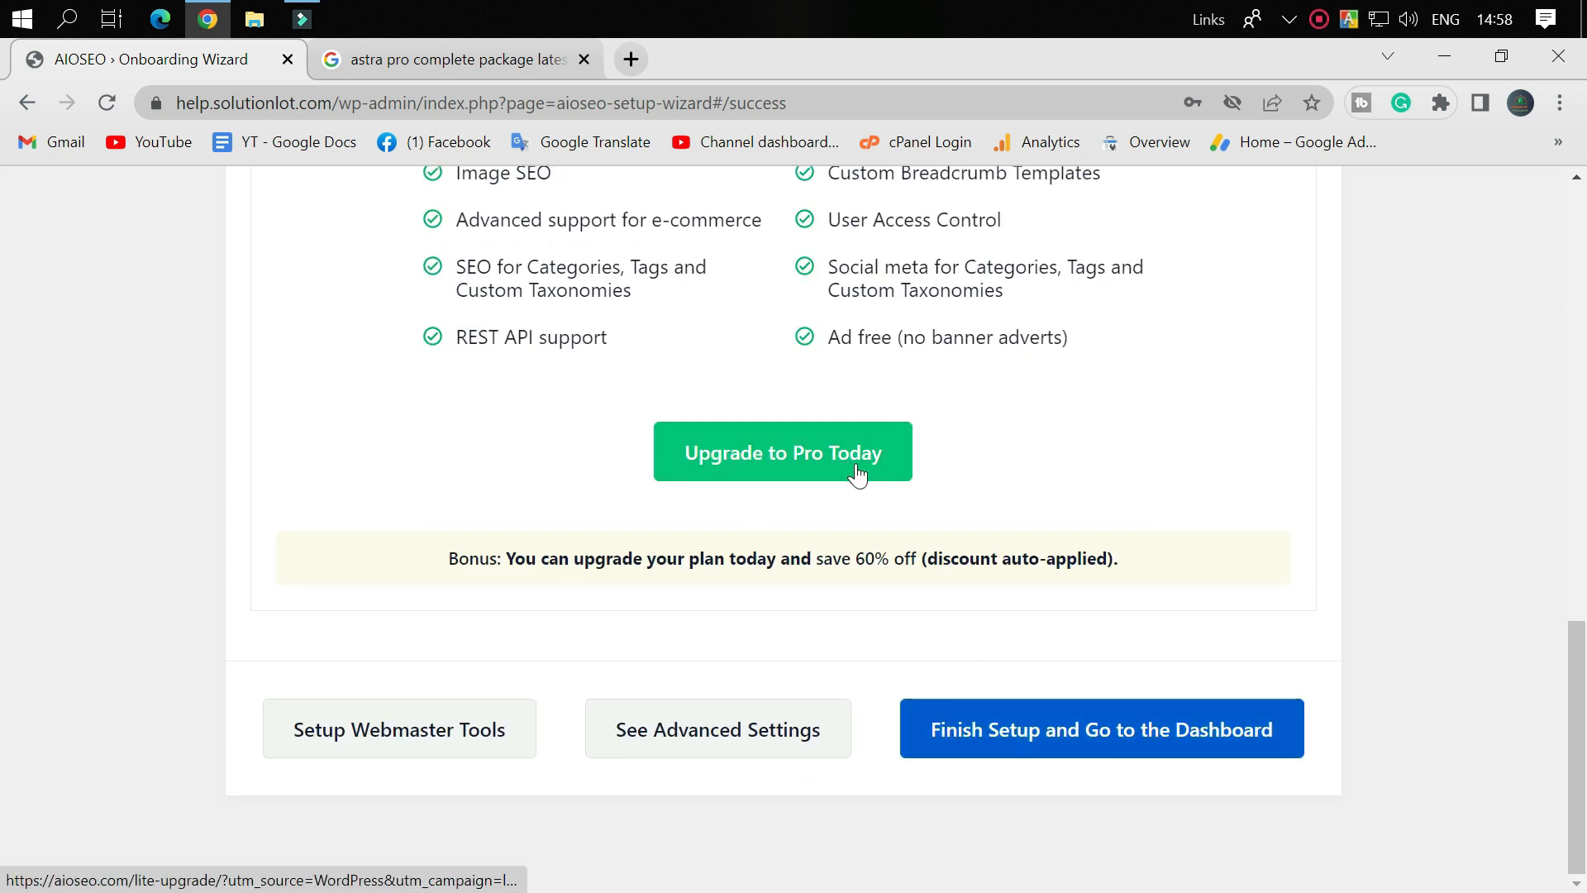
scroll(900, 476, "up", 5)
scroll(513, 603, "down", 5)
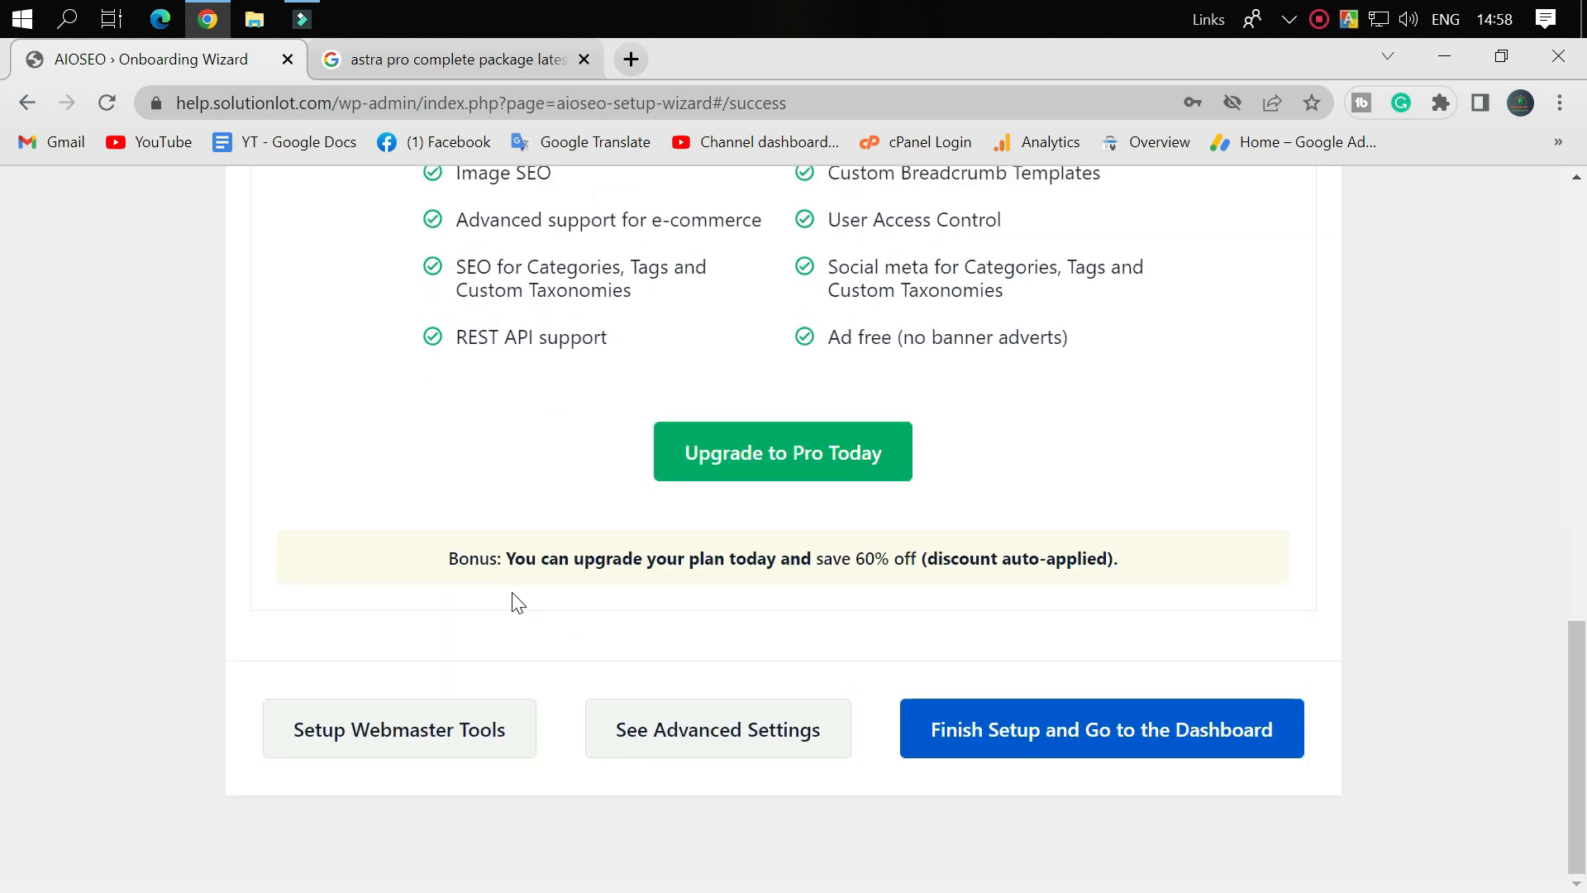
scroll(1029, 566, "up", 3)
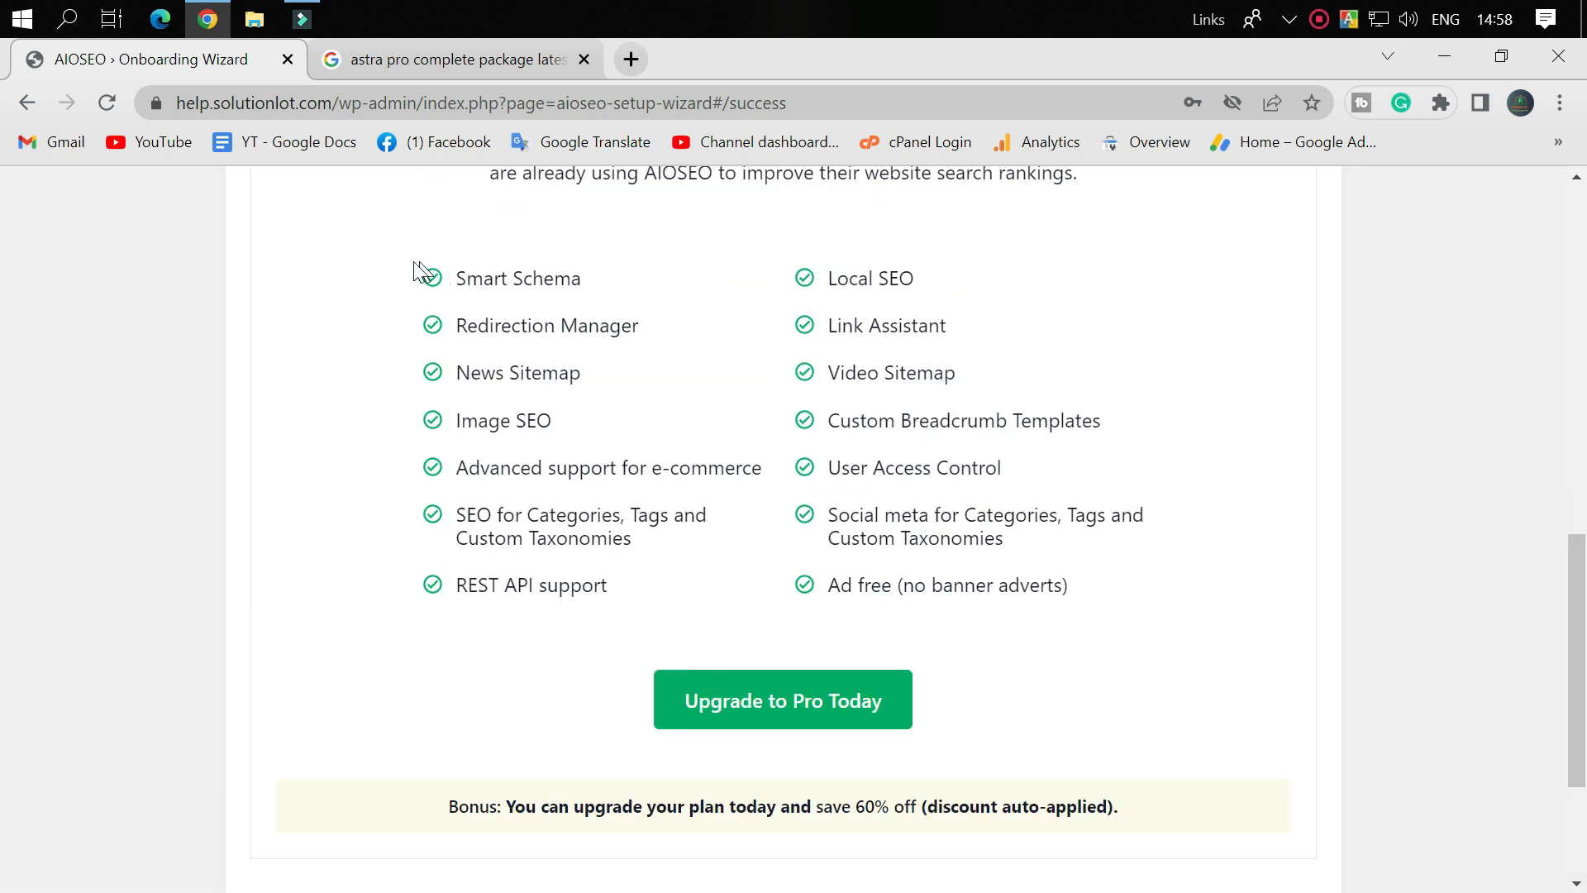
left_click_drag(408, 259, 1105, 612)
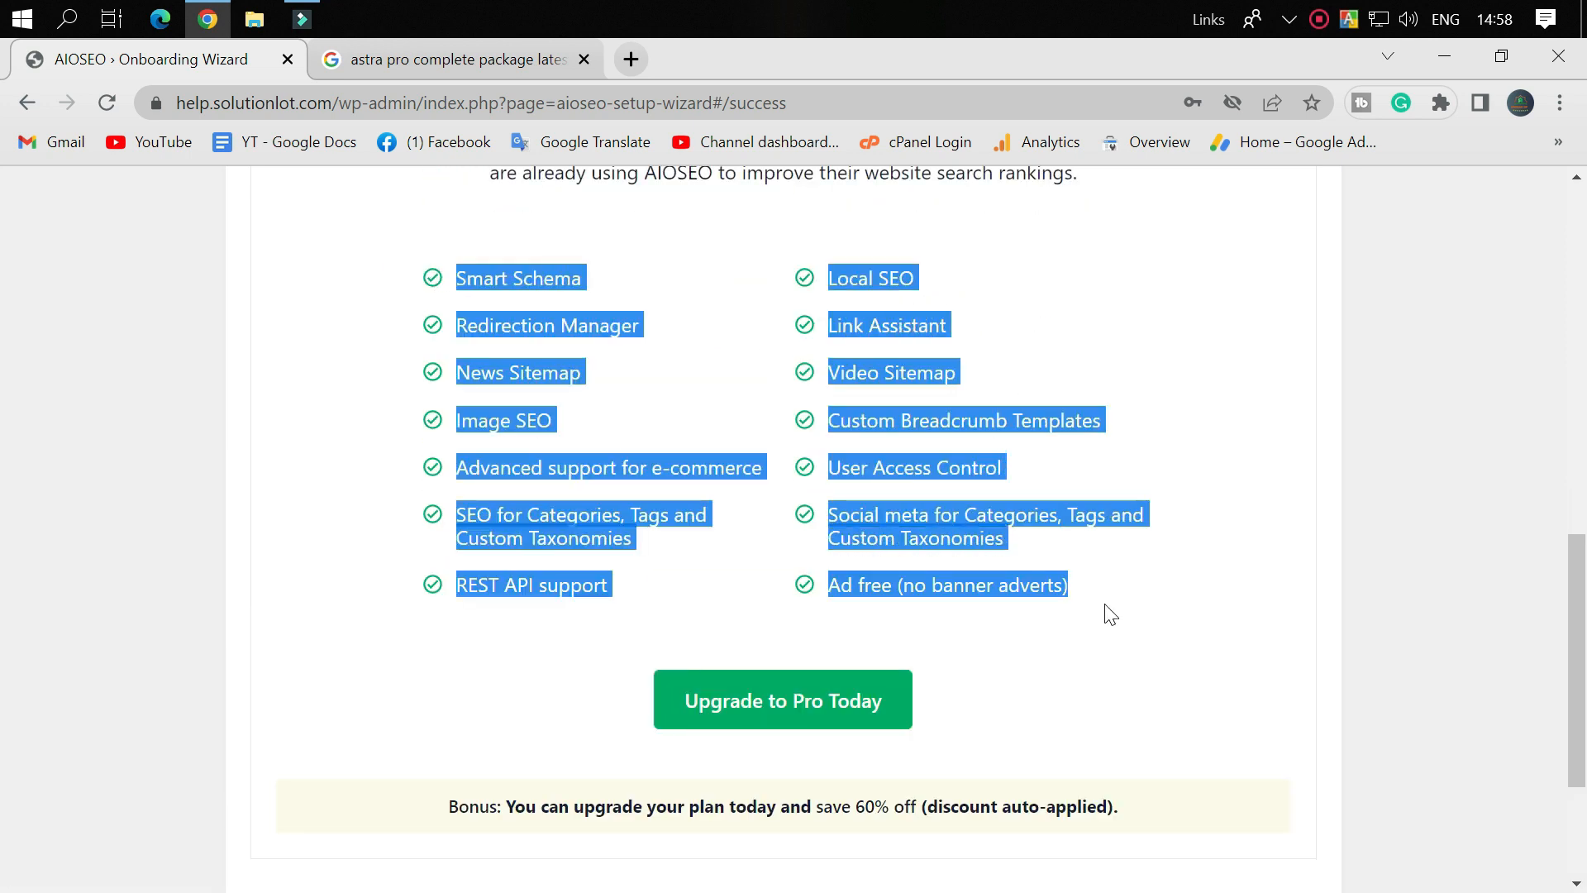
left_click(411, 291)
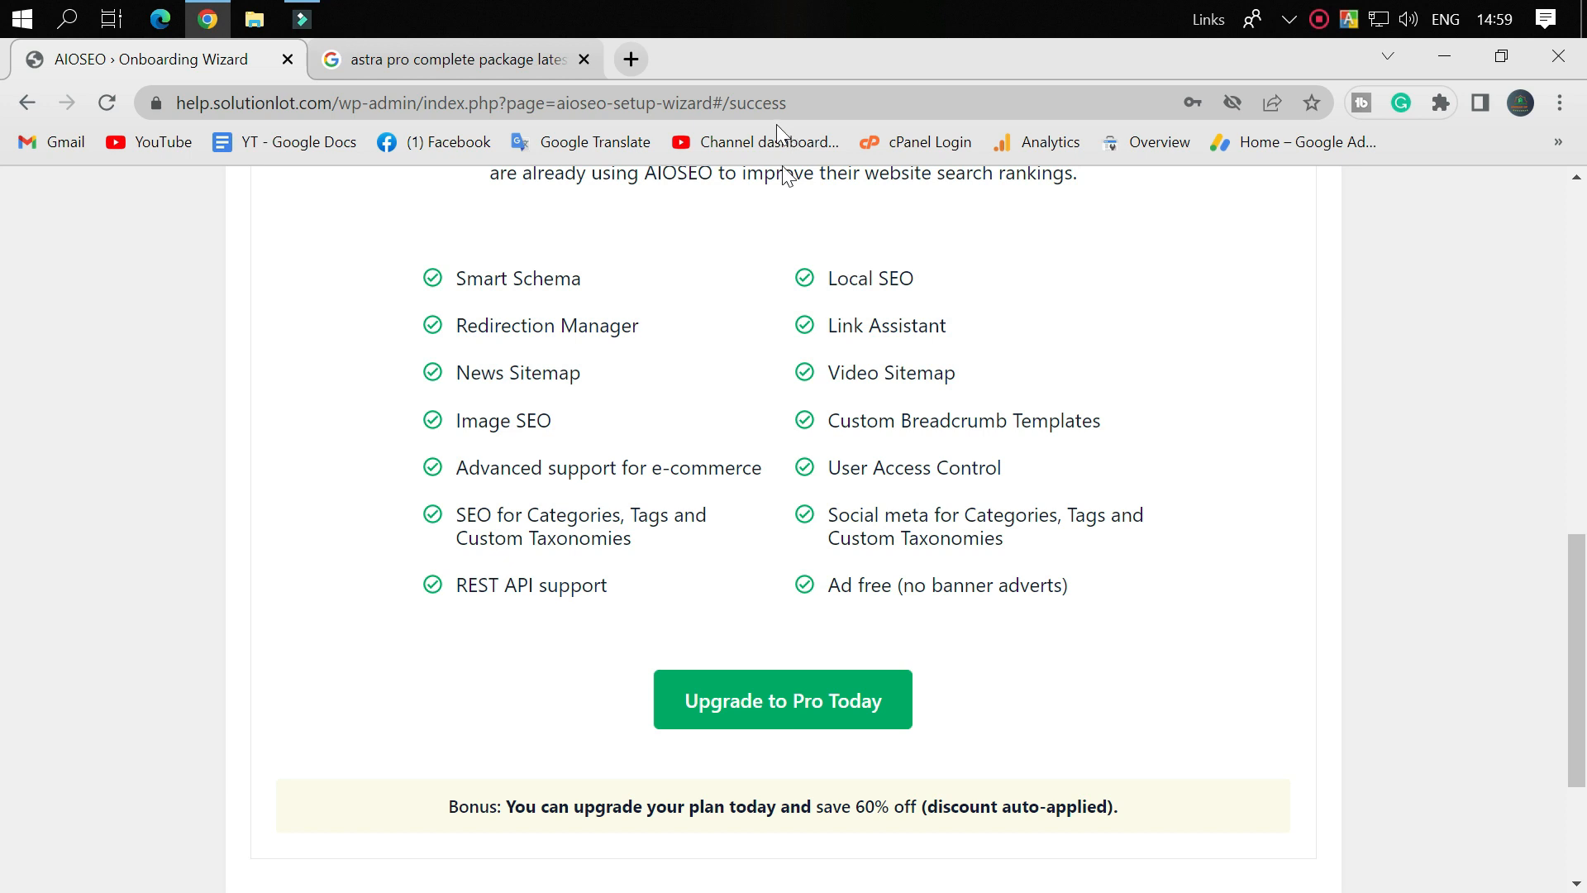
scroll(674, 390, "down", 3)
scroll(757, 399, "up", 2)
scroll(756, 399, "down", 3)
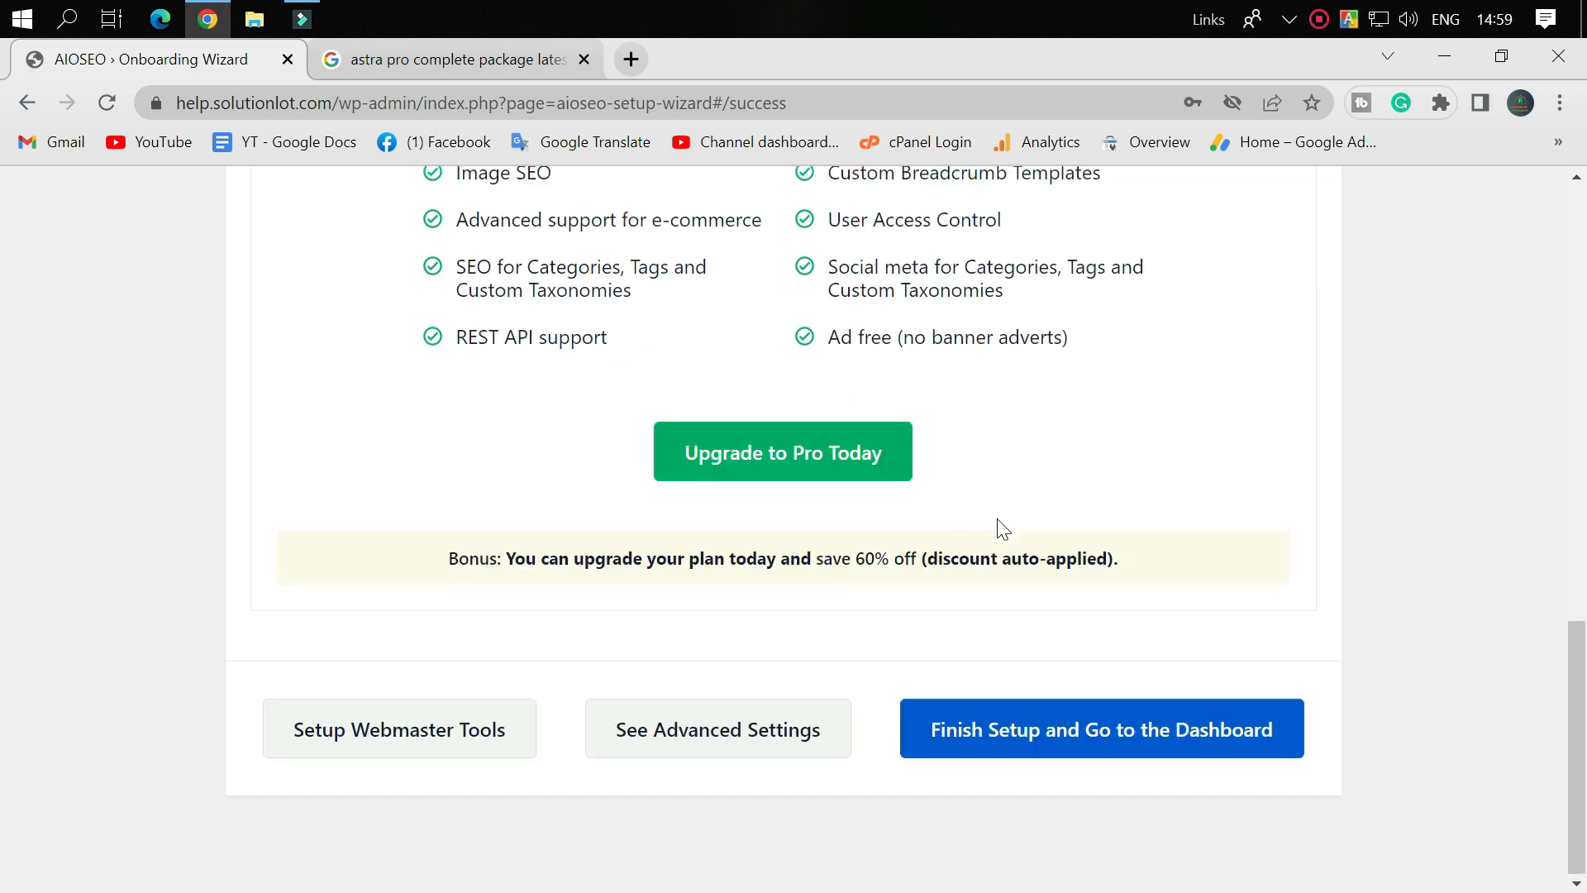
Step: Finish the setup wizard and go to the AIOSEO dashboard
left_click(1211, 734)
scroll(612, 450, "down", 8)
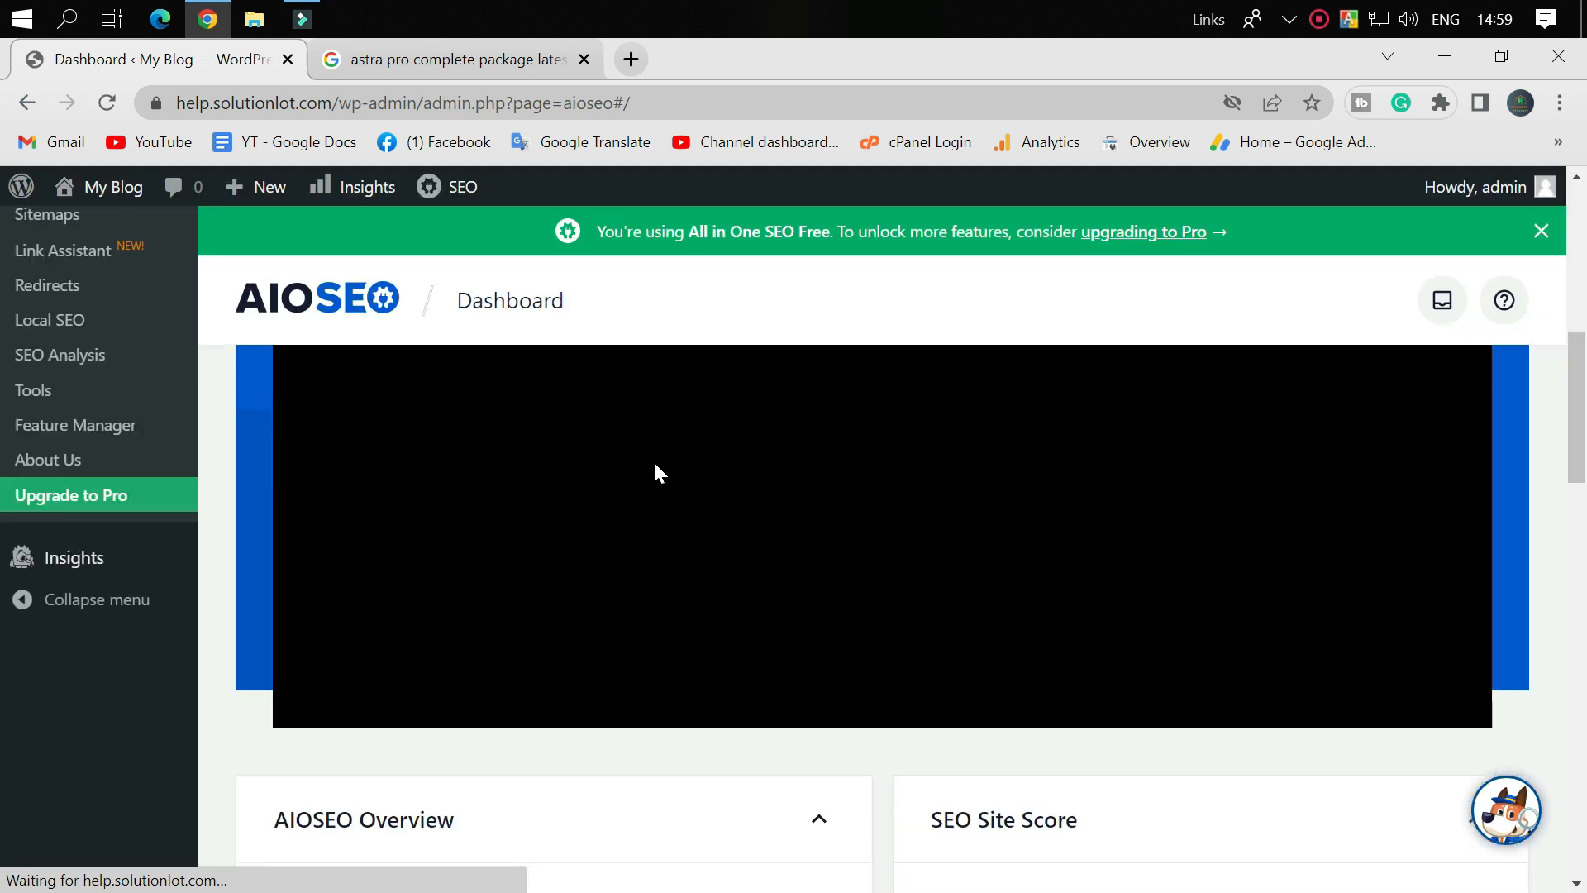
scroll(860, 524, "up", 5)
scroll(721, 434, "up", 3)
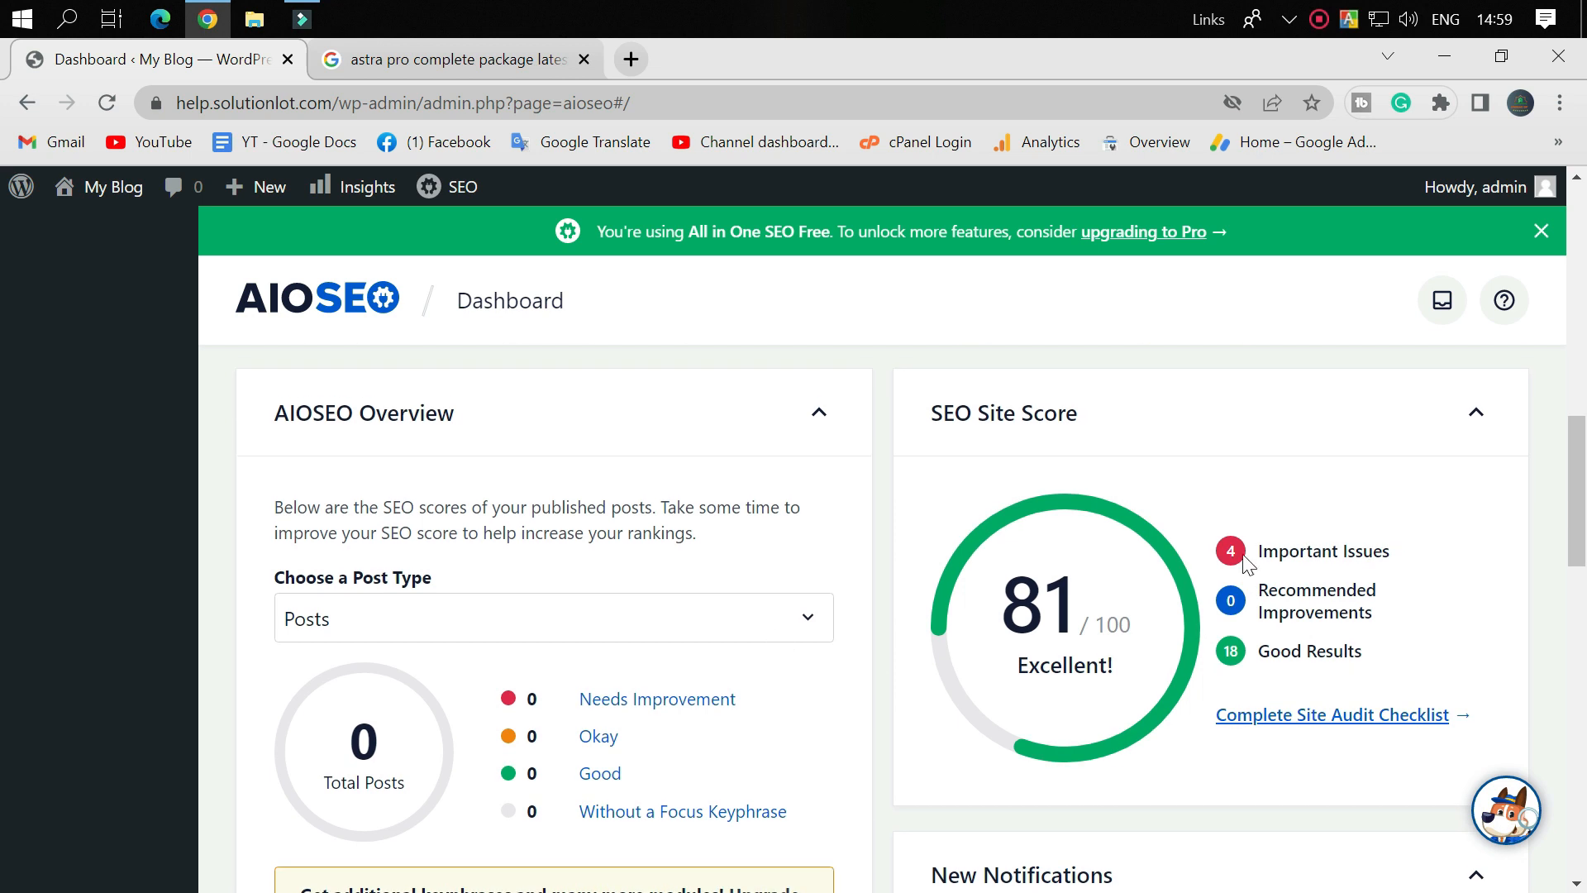
Step: Examine the SEO Site Score, its Important Issues entry, the AIOSEO Overview, Support links and Quicklinks on the dashboard
left_click_drag(1218, 547, 1313, 548)
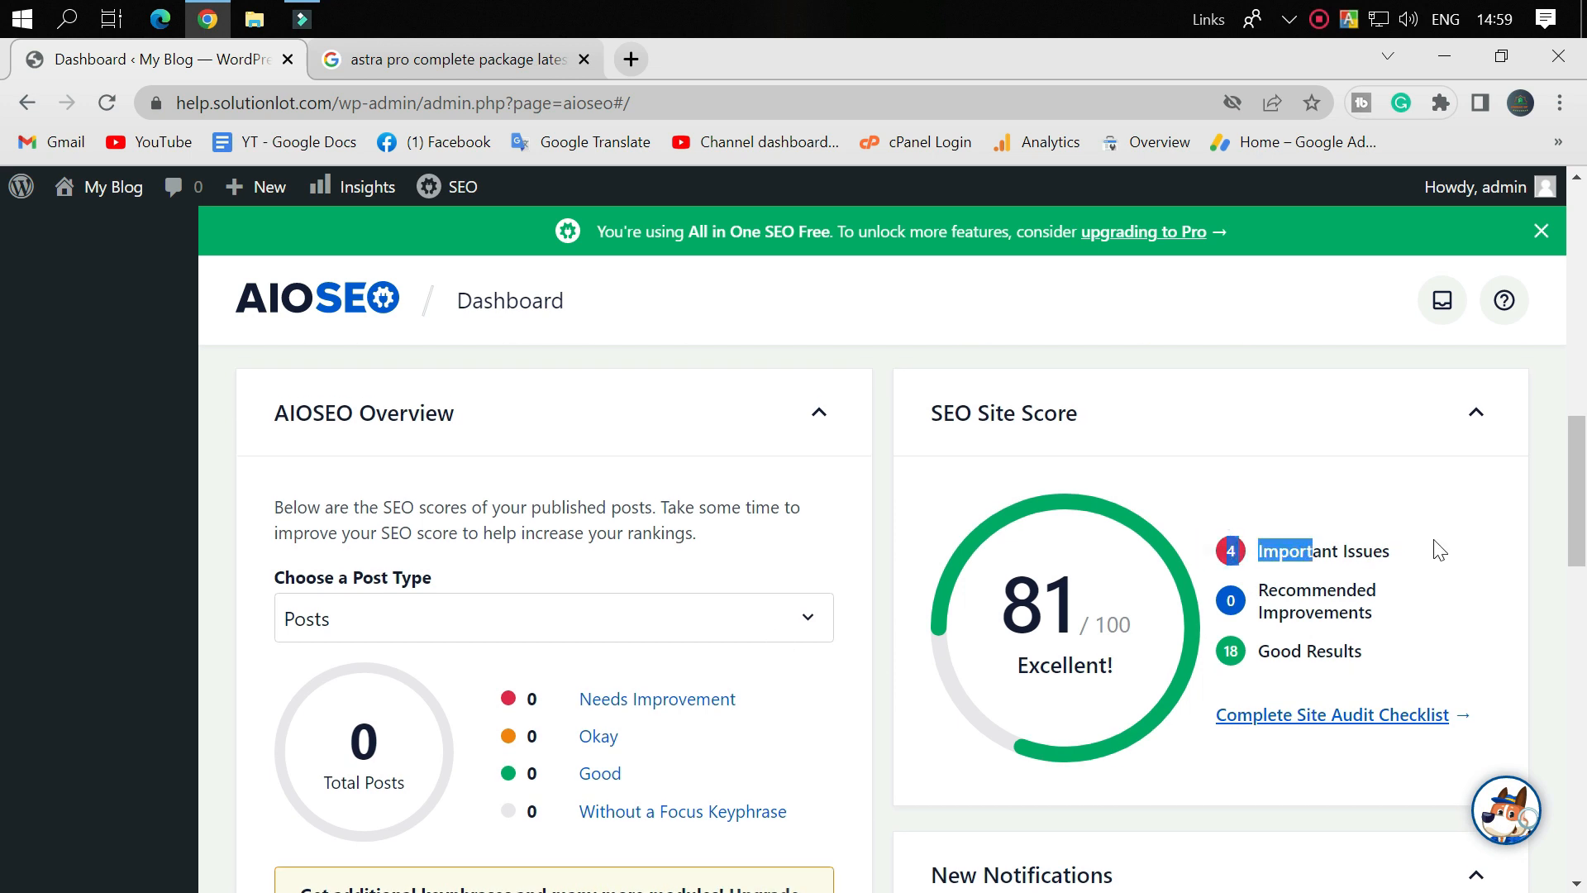
left_click(1435, 525)
left_click(1113, 450)
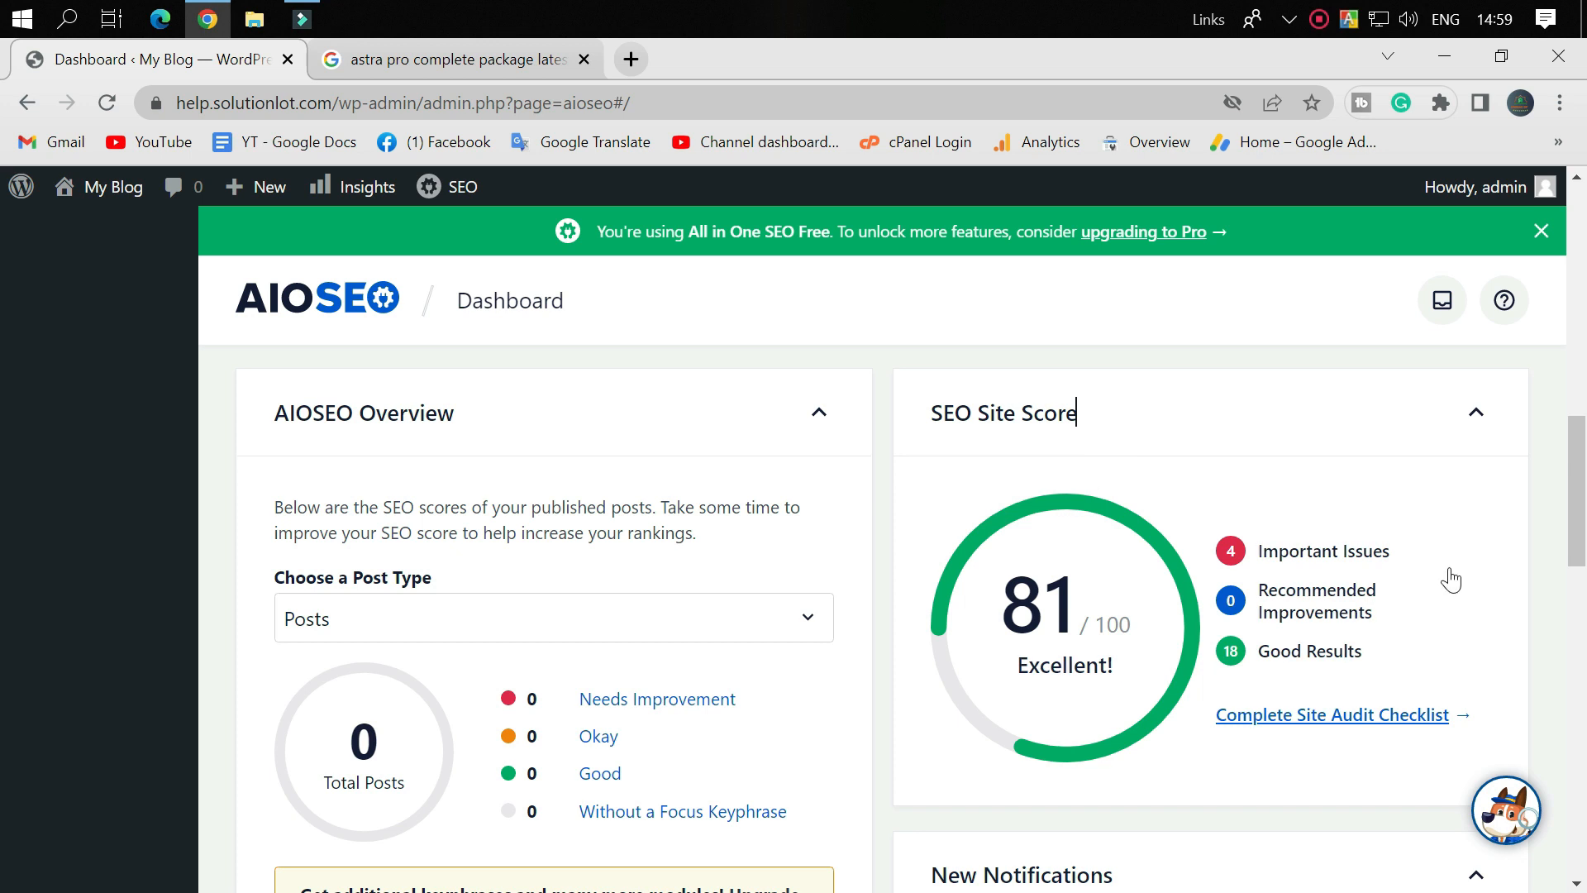
scroll(450, 538, "down", 10)
scroll(451, 537, "up", 12)
scroll(663, 658, "down", 11)
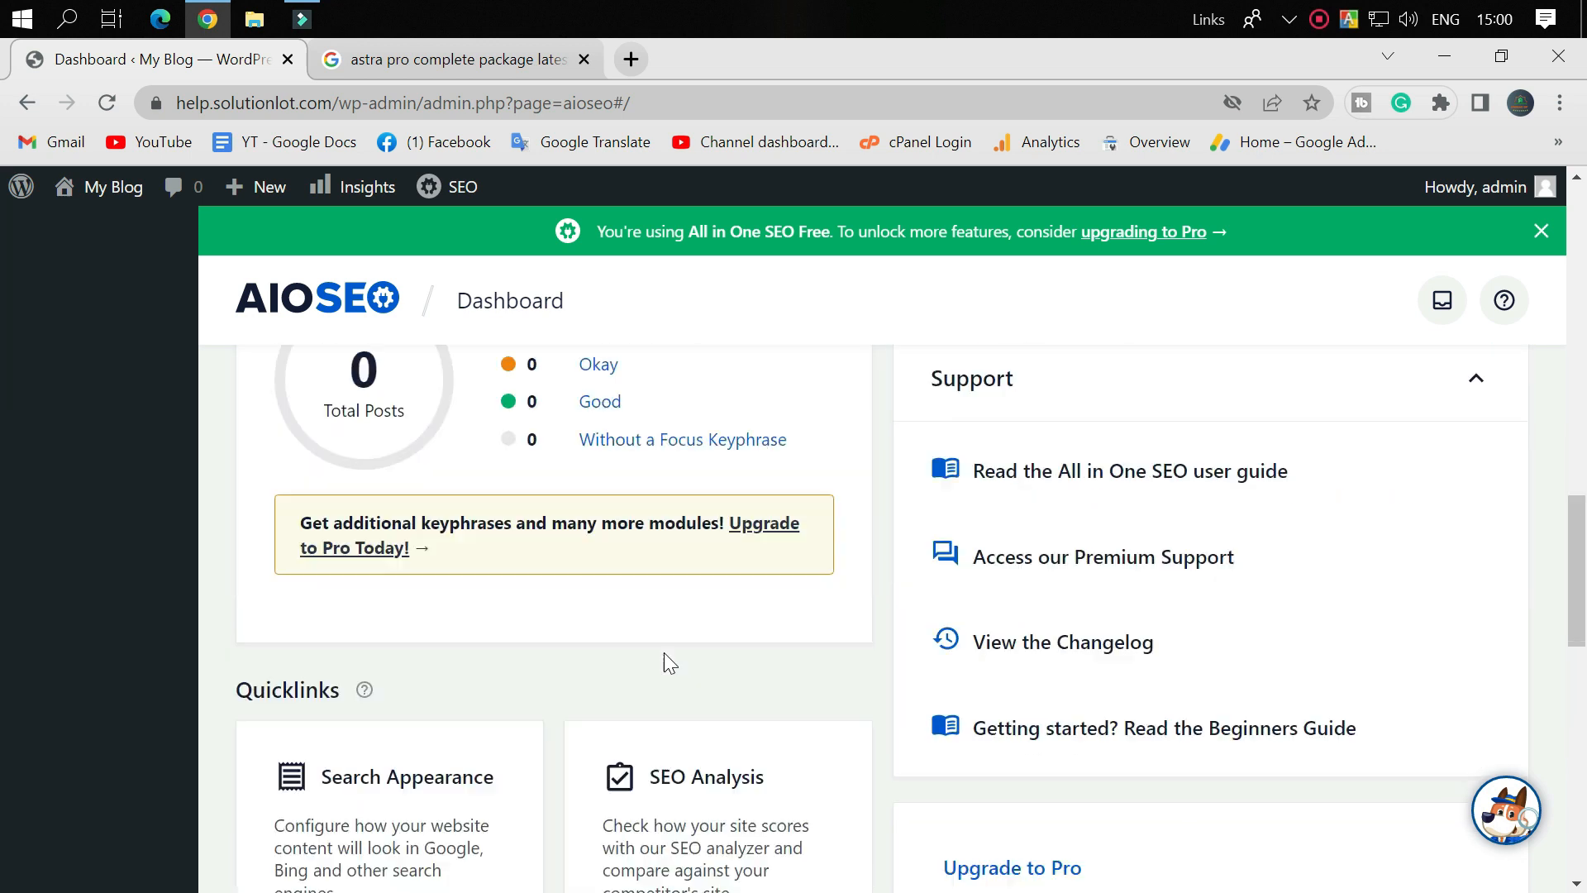
scroll(450, 578, "down", 6)
scroll(189, 588, "up", 6)
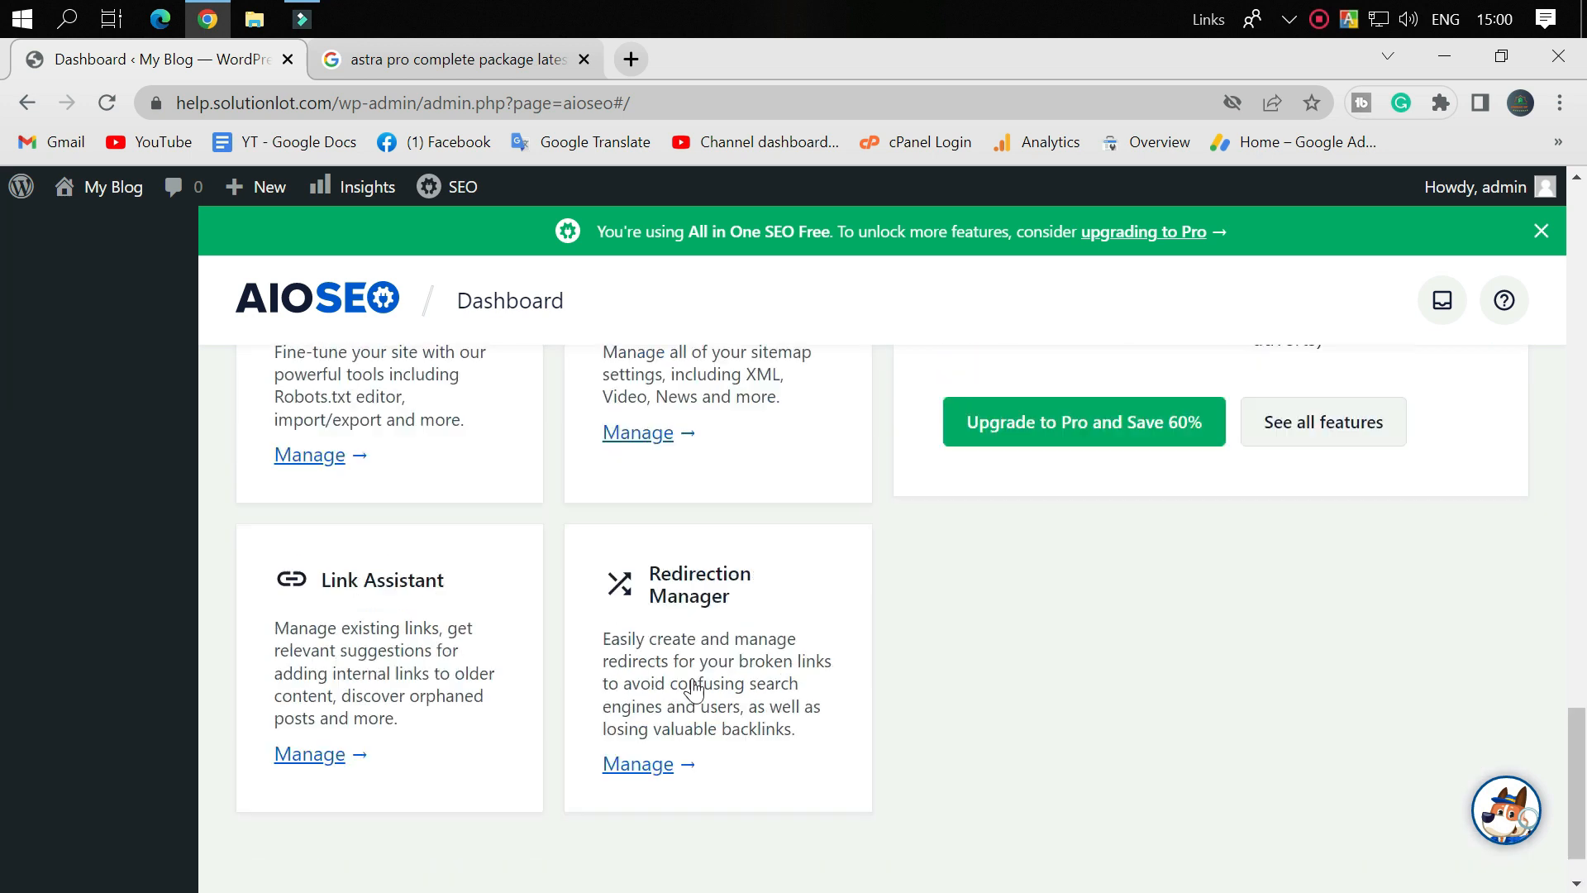
scroll(451, 550, "up", 15)
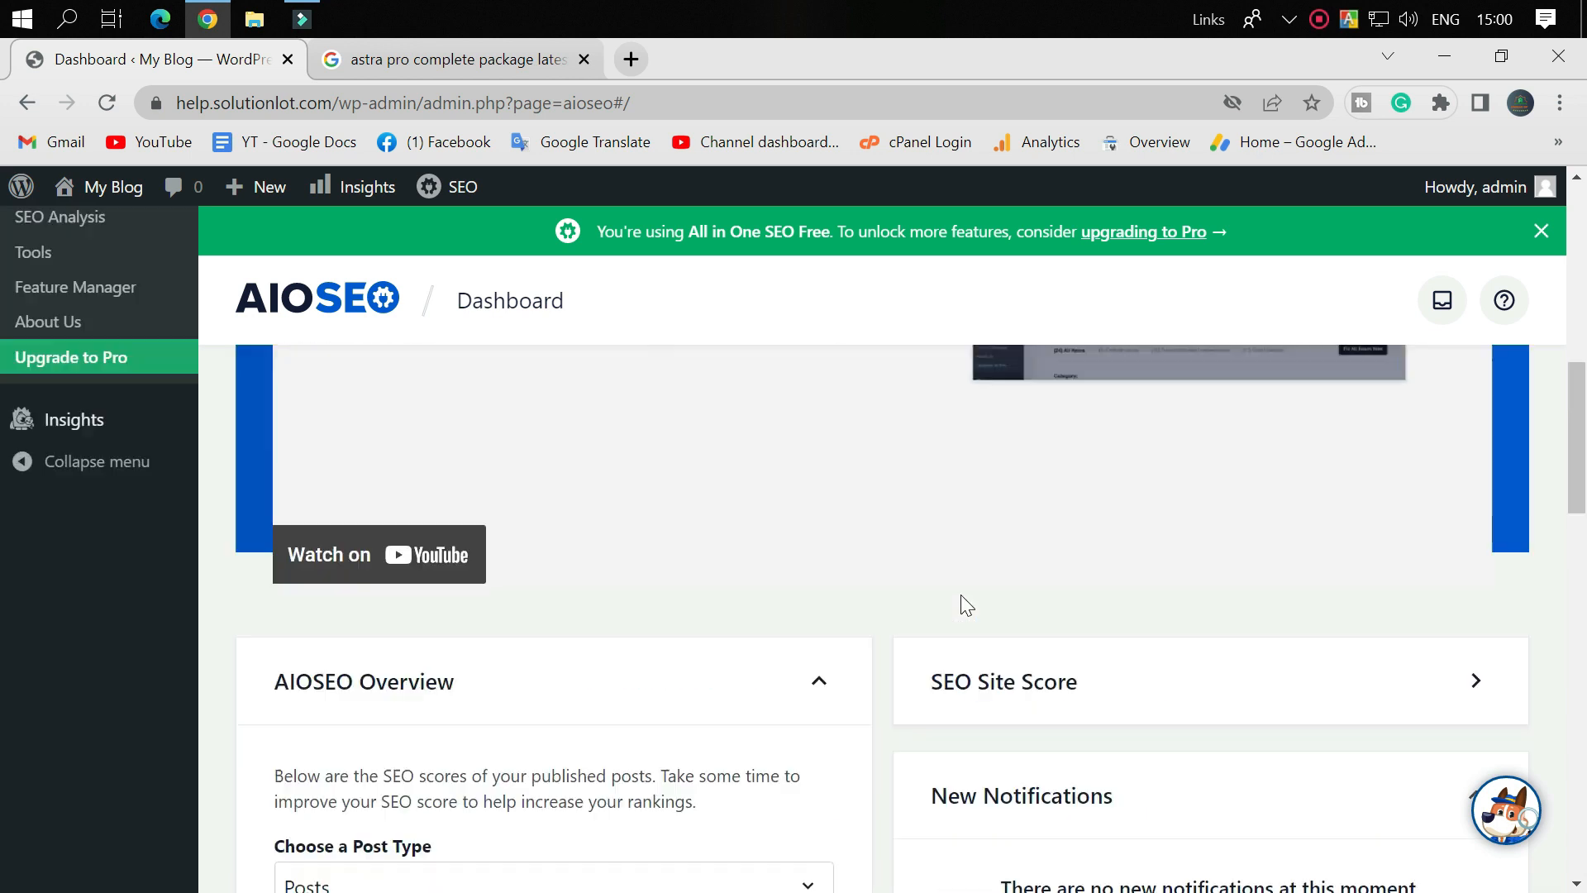
scroll(961, 606, "up", 4)
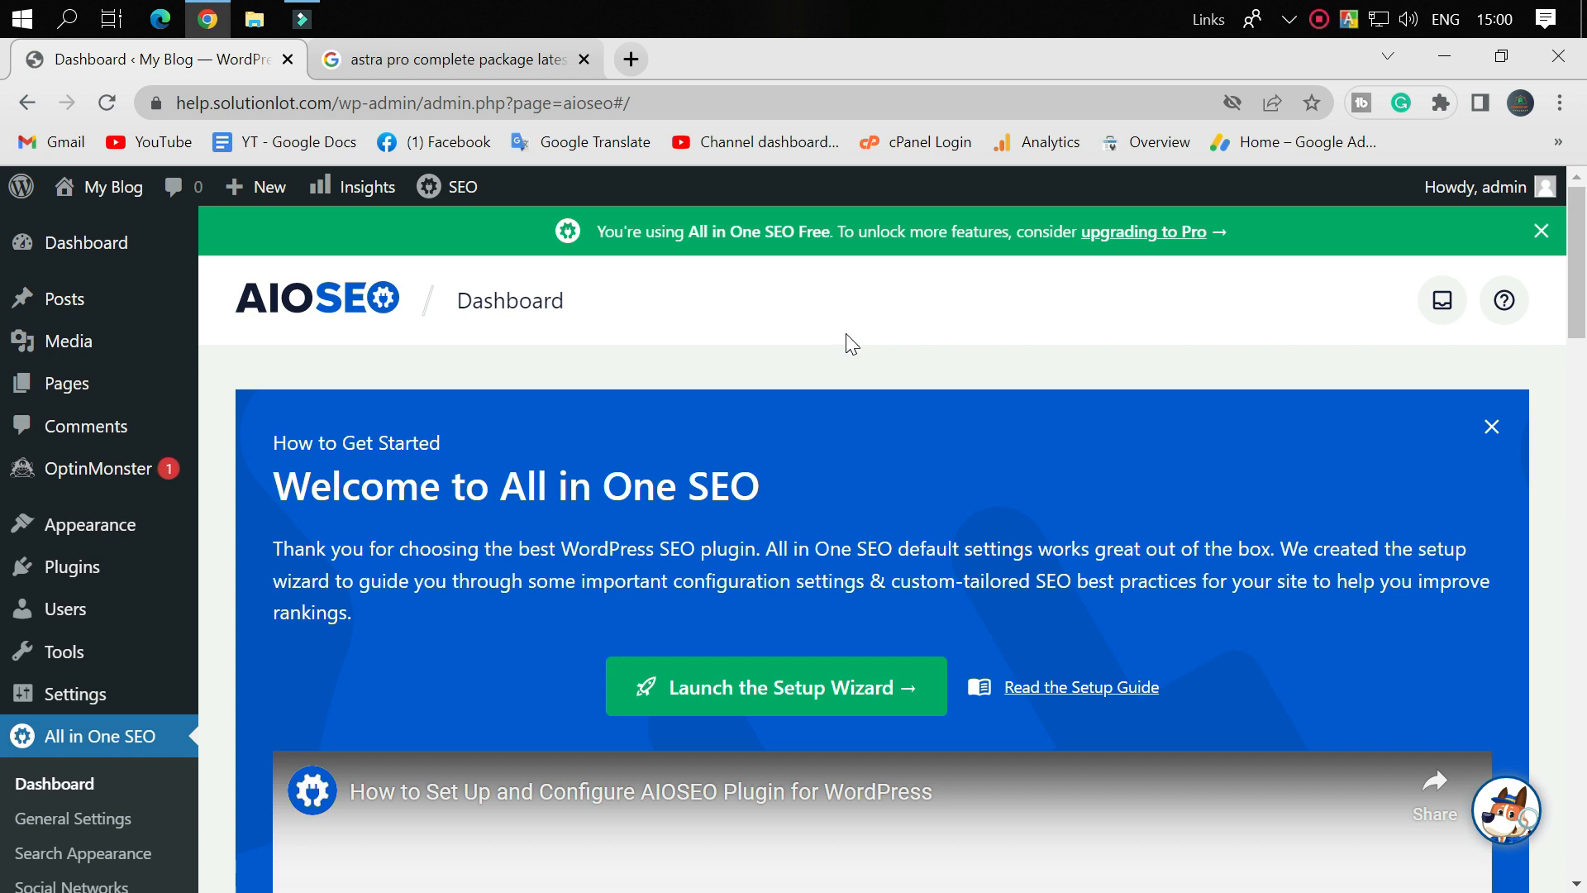
scroll(959, 479, "down", 10)
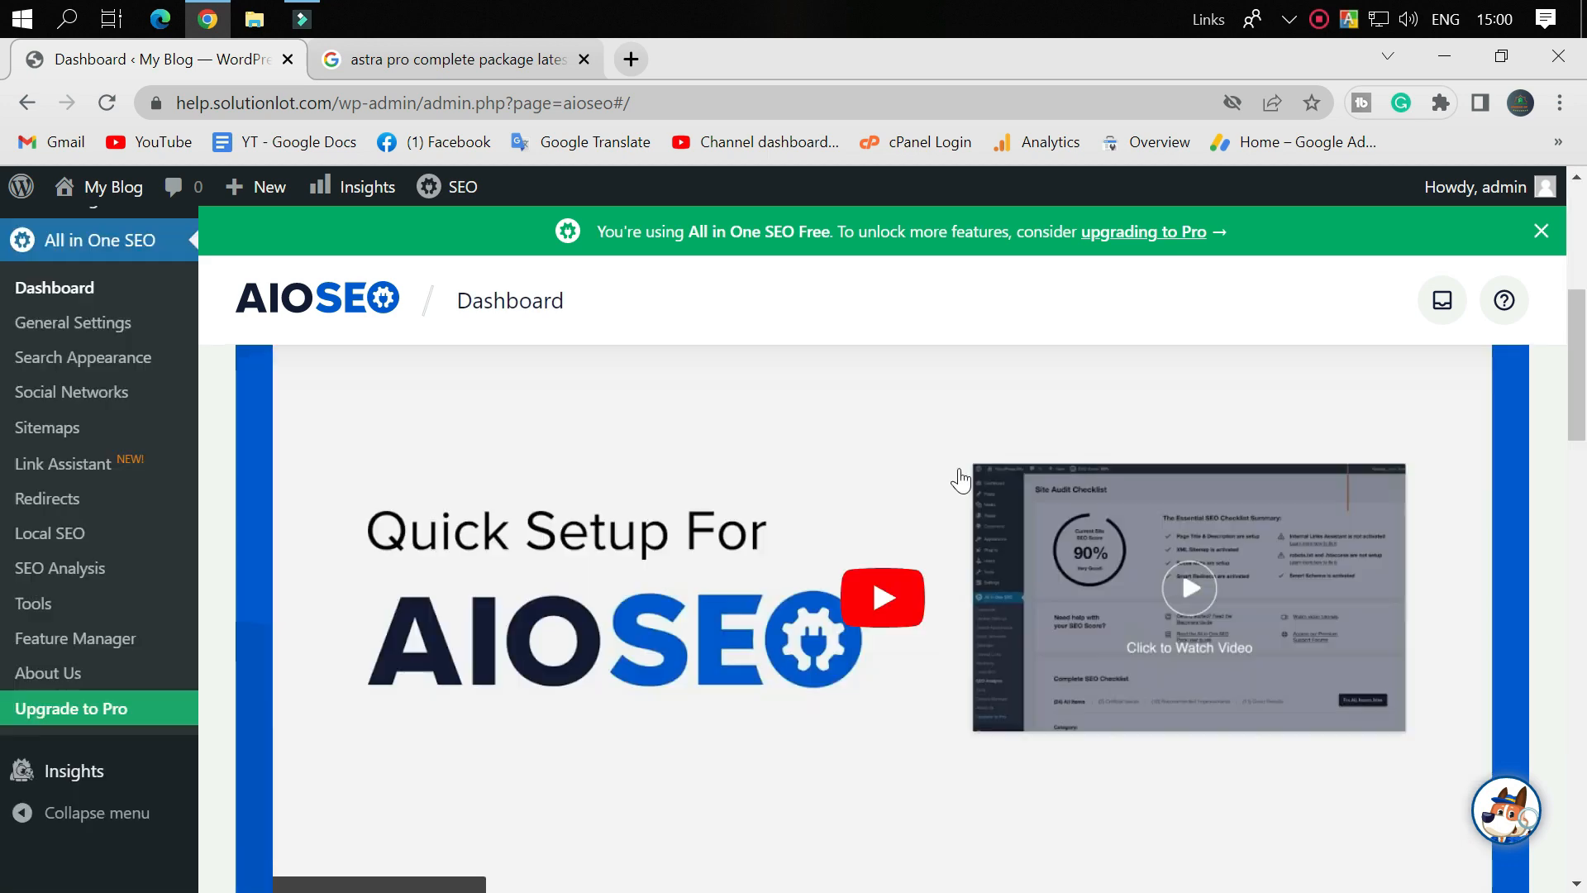